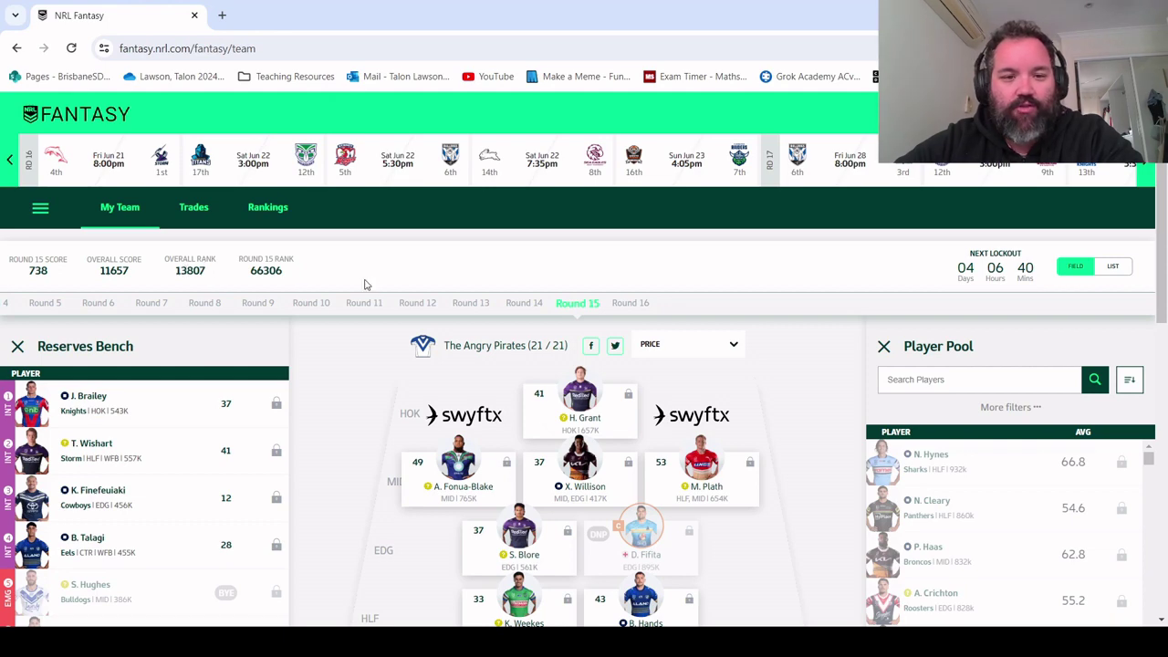
Compare the team's Round 14 and Round 15 scores and ranks, and look over the Round 15 line-up
{"action": "left_click", "coordinate": [525, 304]}
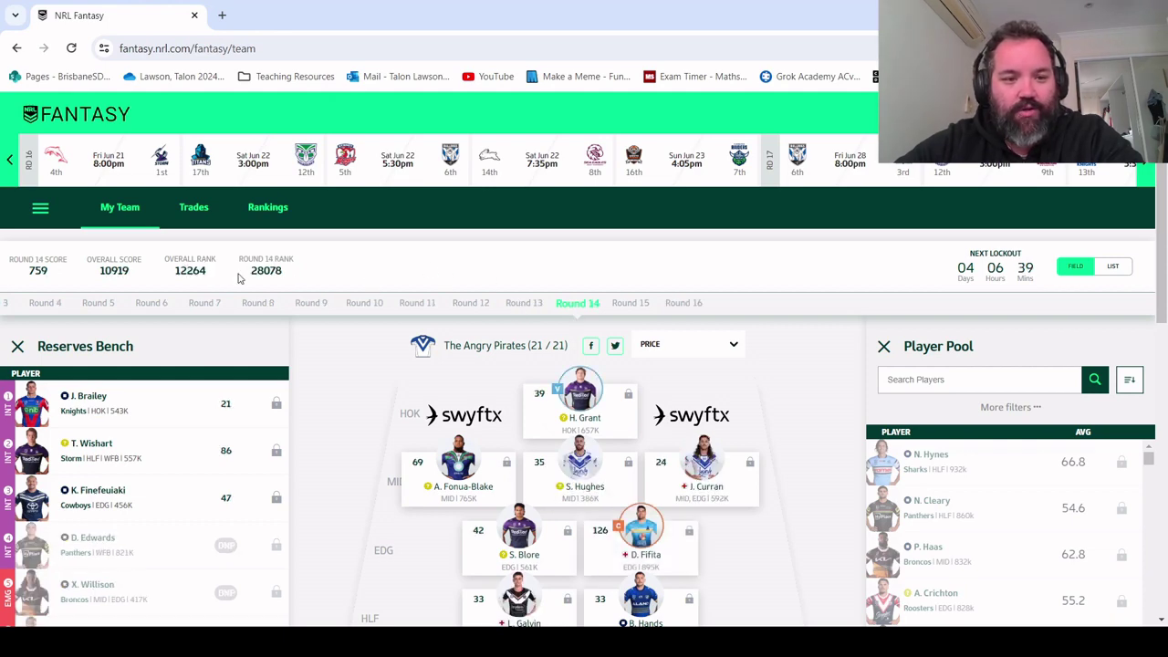
{"action": "left_click", "coordinate": [620, 304]}
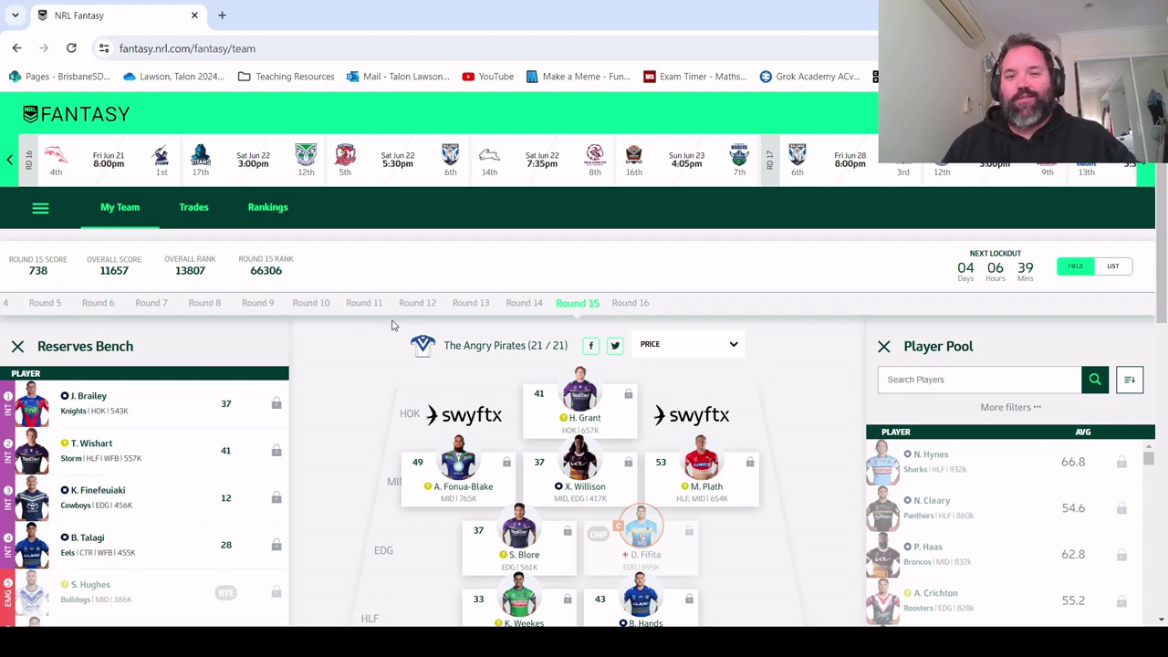
{"action": "scroll", "coordinate": [470, 334], "scroll_direction": "down", "scroll_amount": 2}
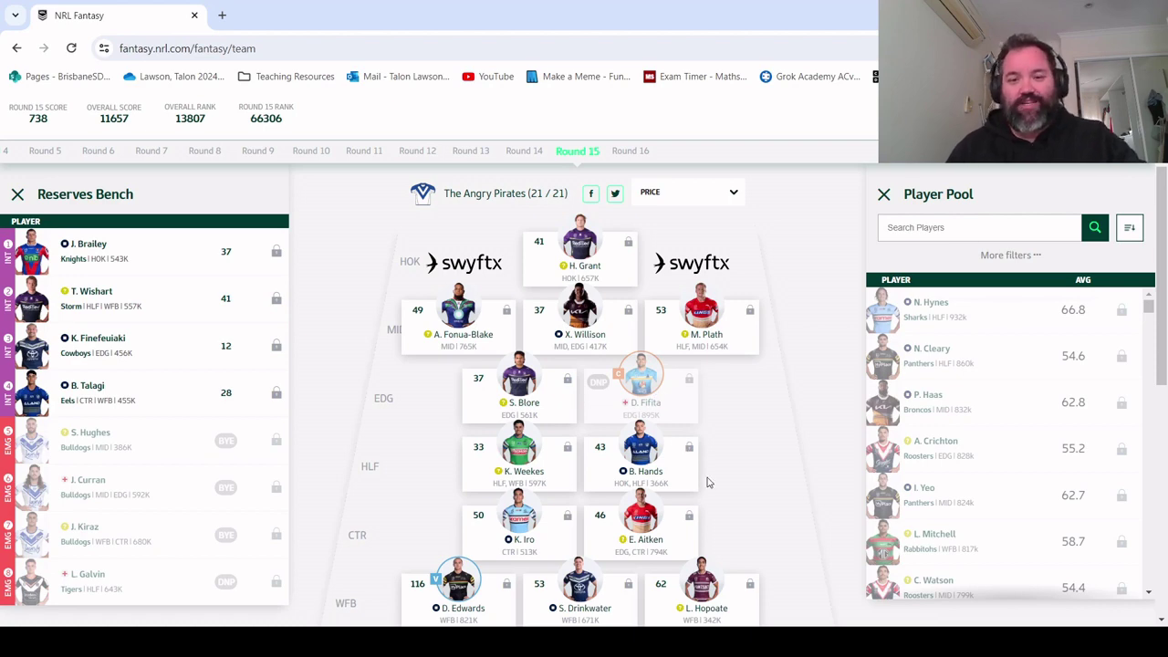
{"action": "scroll", "coordinate": [730, 456], "scroll_direction": "up", "scroll_amount": 2}
{"action": "scroll", "coordinate": [784, 415], "scroll_direction": "down", "scroll_amount": 1}
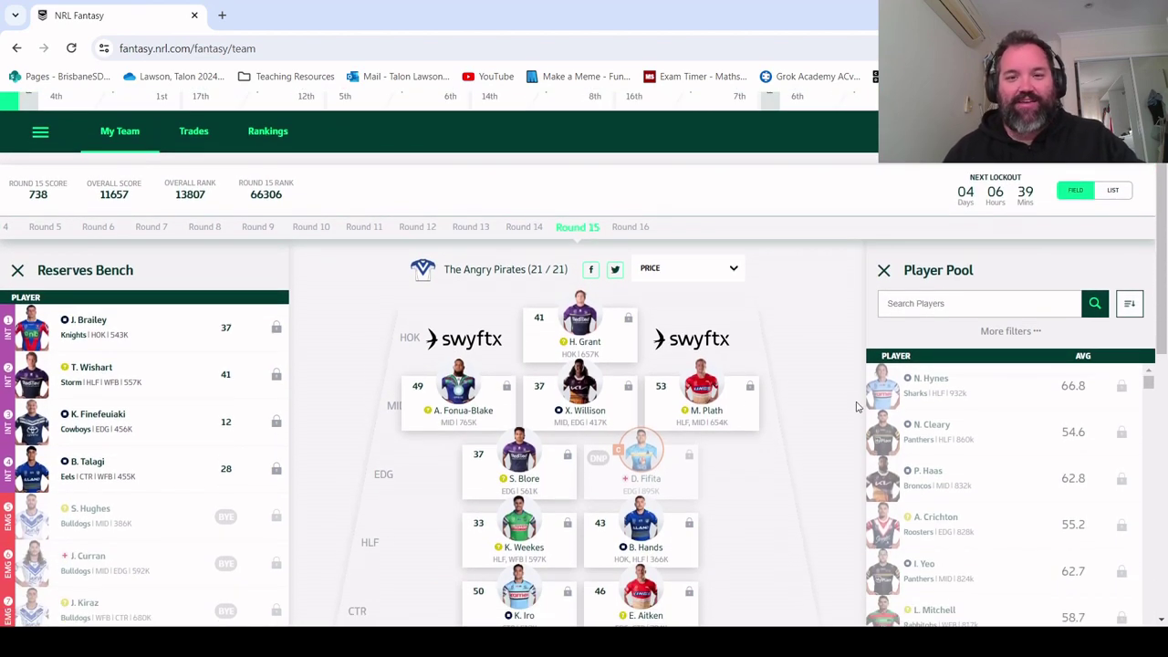
{"action": "scroll", "coordinate": [847, 401], "scroll_direction": "up", "scroll_amount": 1}
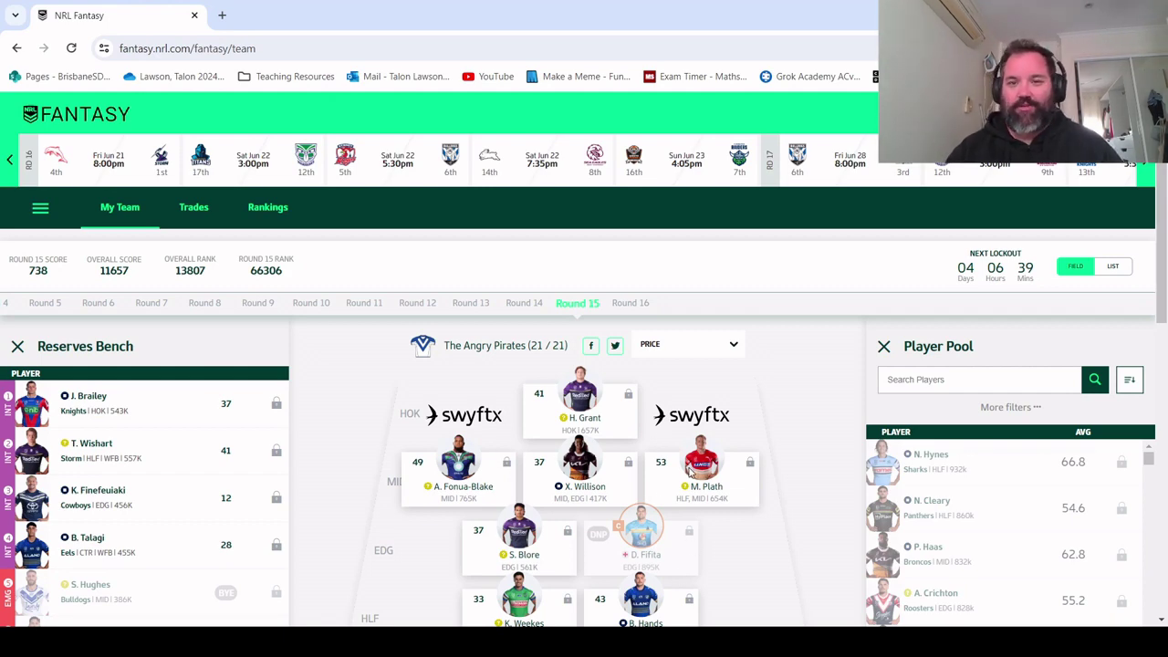
{"action": "scroll", "coordinate": [691, 471], "scroll_direction": "down", "scroll_amount": 1}
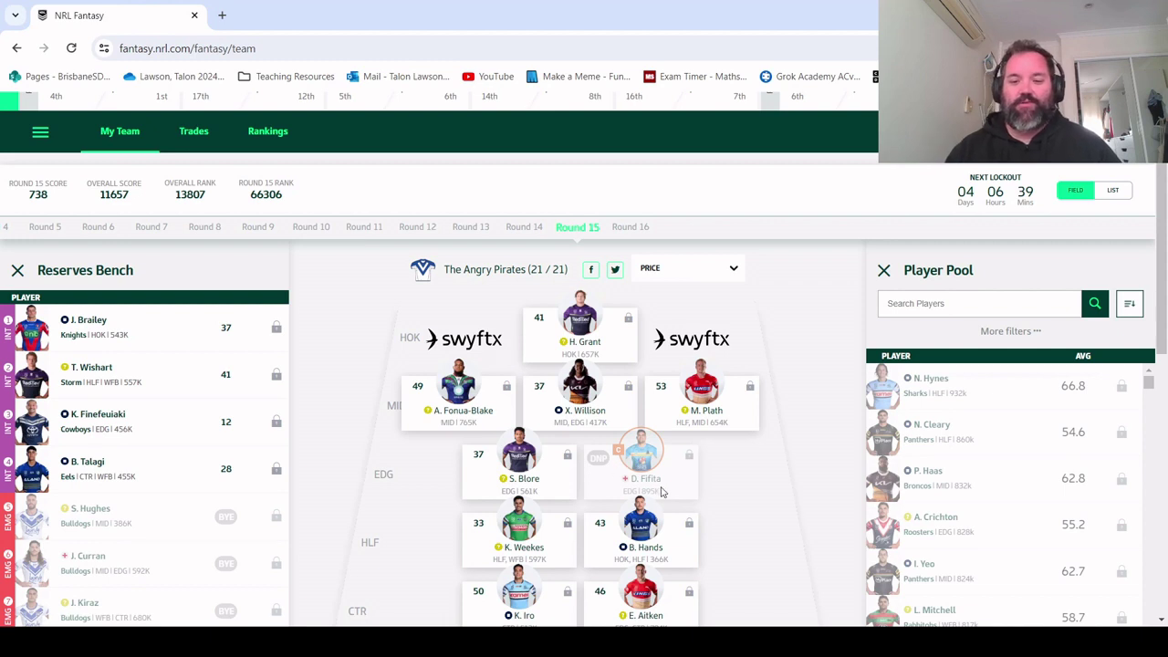
{"action": "scroll", "coordinate": [667, 477], "scroll_direction": "down", "scroll_amount": 1}
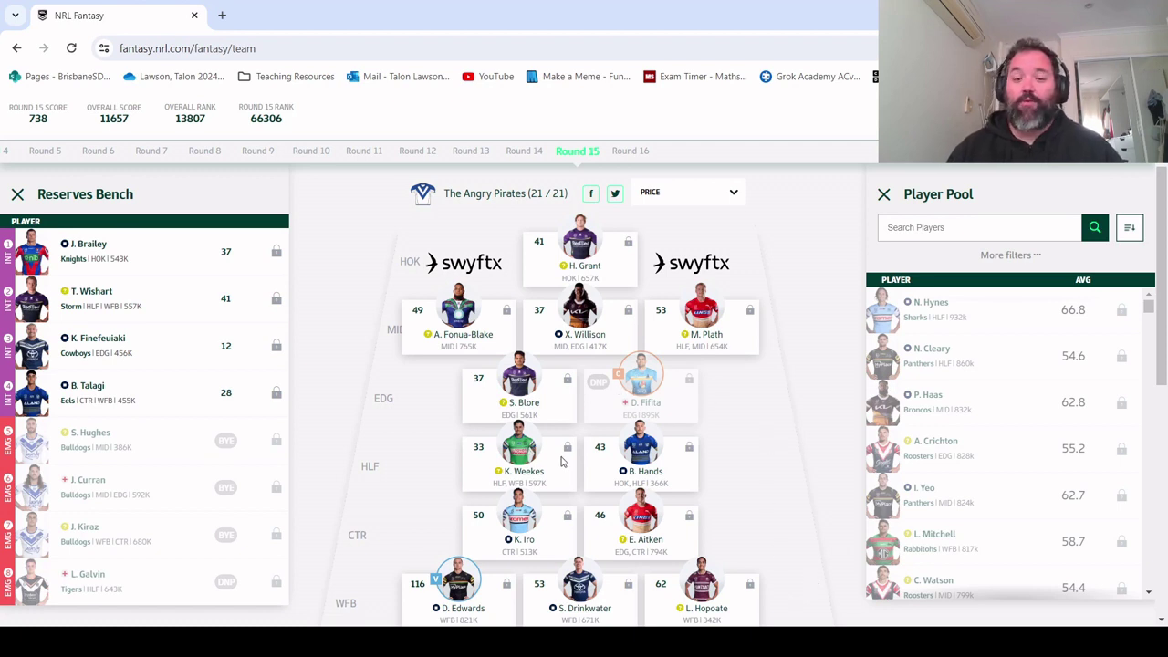
Check K. Weekes's round-by-round fixture scores and price changes in the full player profile, and return to the team
{"action": "left_click", "coordinate": [493, 449]}
{"action": "left_click", "coordinate": [436, 389]}
{"action": "scroll", "coordinate": [492, 370], "scroll_direction": "down", "scroll_amount": 5}
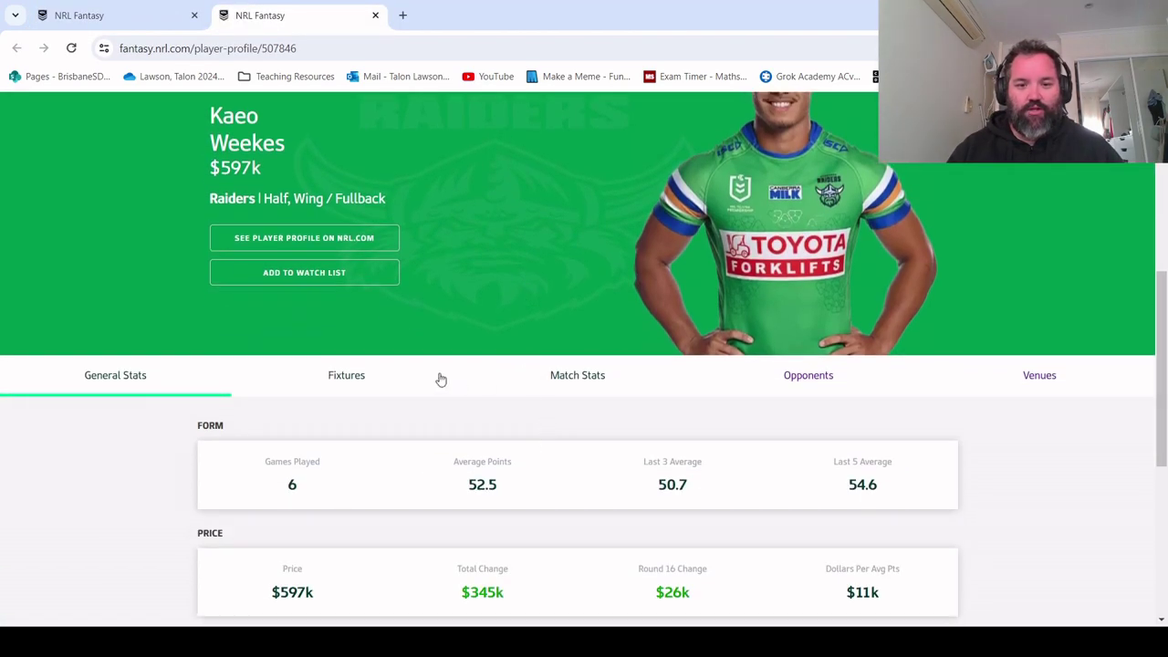
{"action": "left_click", "coordinate": [368, 377]}
{"action": "scroll", "coordinate": [487, 386], "scroll_direction": "down", "scroll_amount": 6}
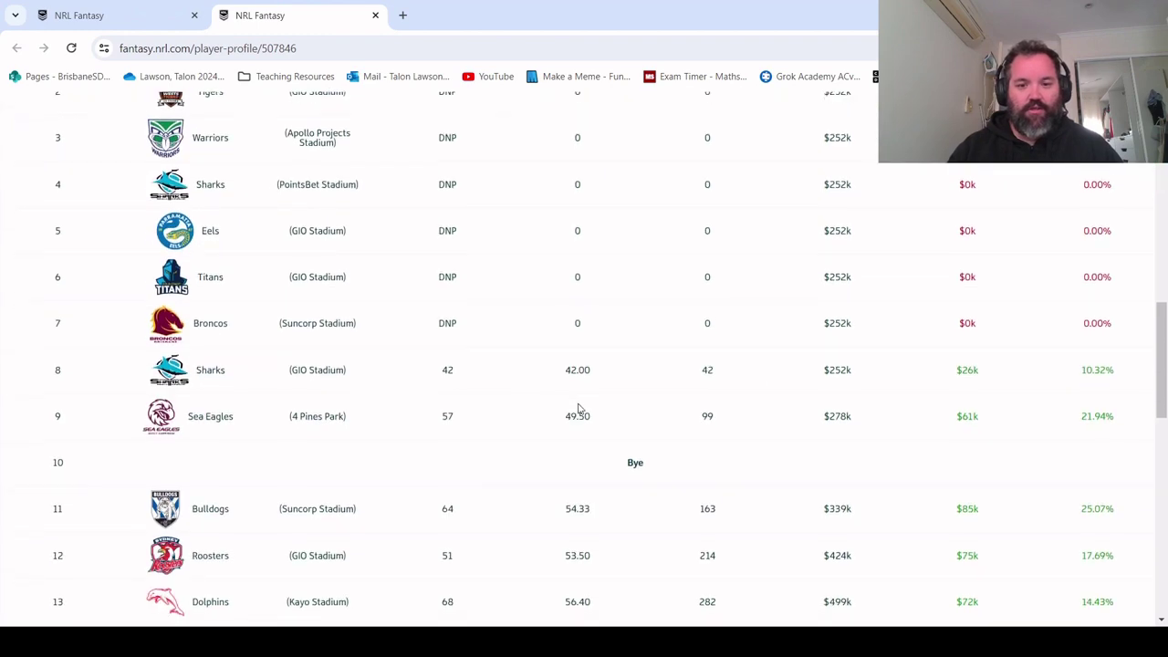
{"action": "scroll", "coordinate": [471, 334], "scroll_direction": "down", "scroll_amount": 1}
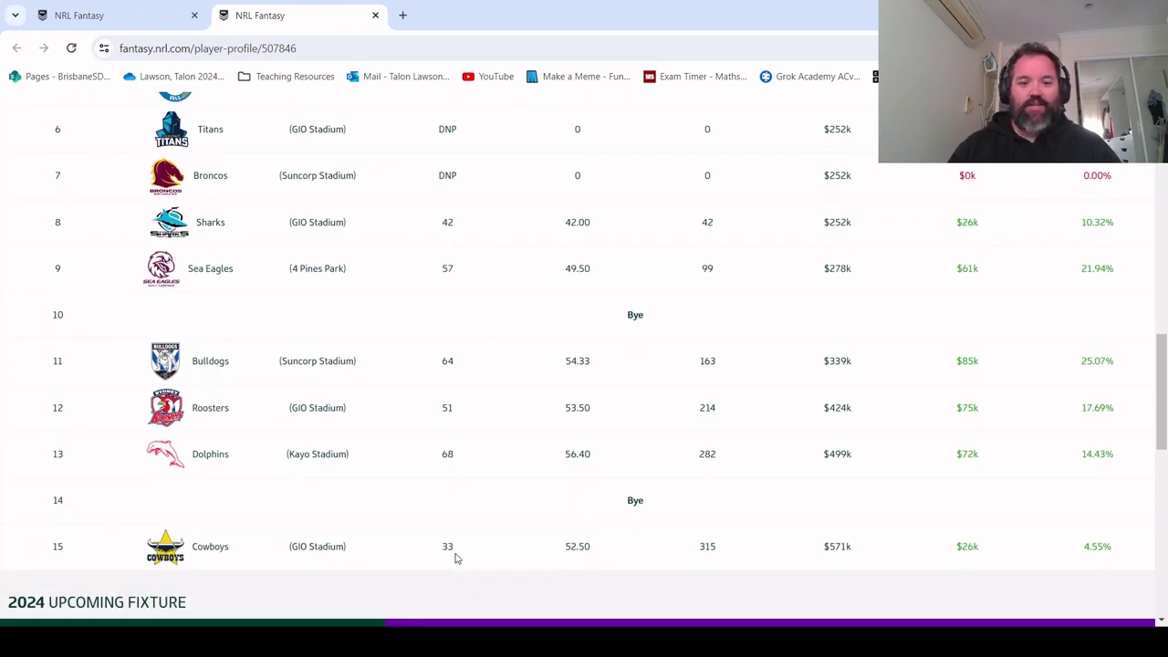
{"action": "left_click", "coordinate": [375, 15]}
{"action": "left_click", "coordinate": [871, 121]}
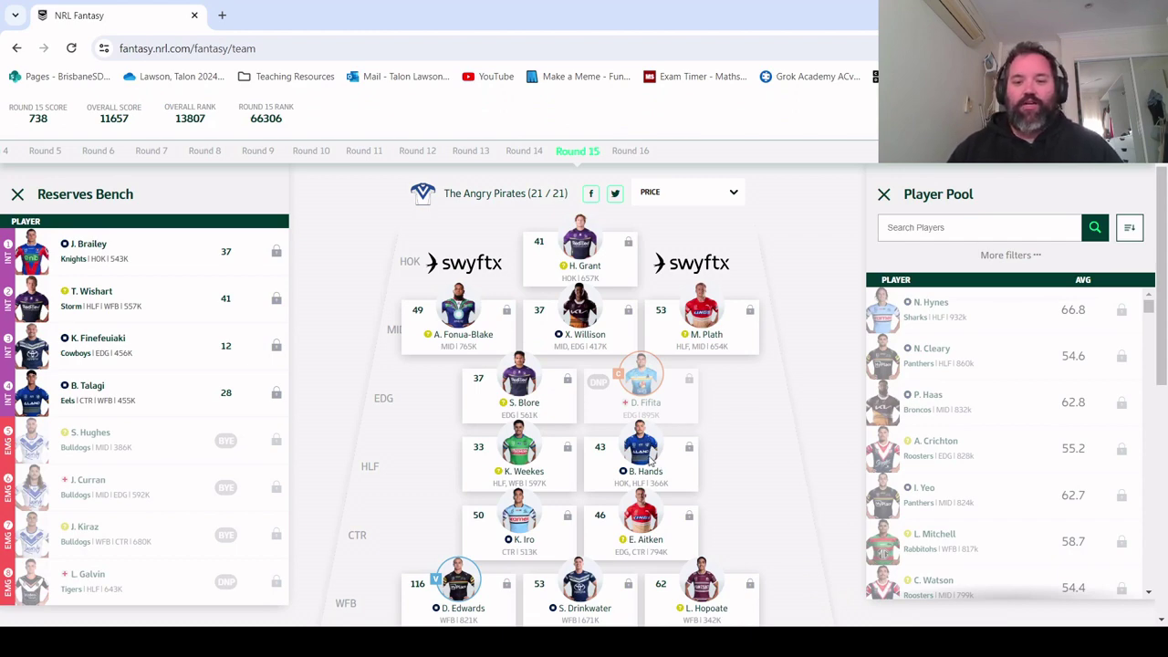
View the player summaries of B. Hands and K. Iro from the Round 15 line-up
{"action": "left_click", "coordinate": [651, 462]}
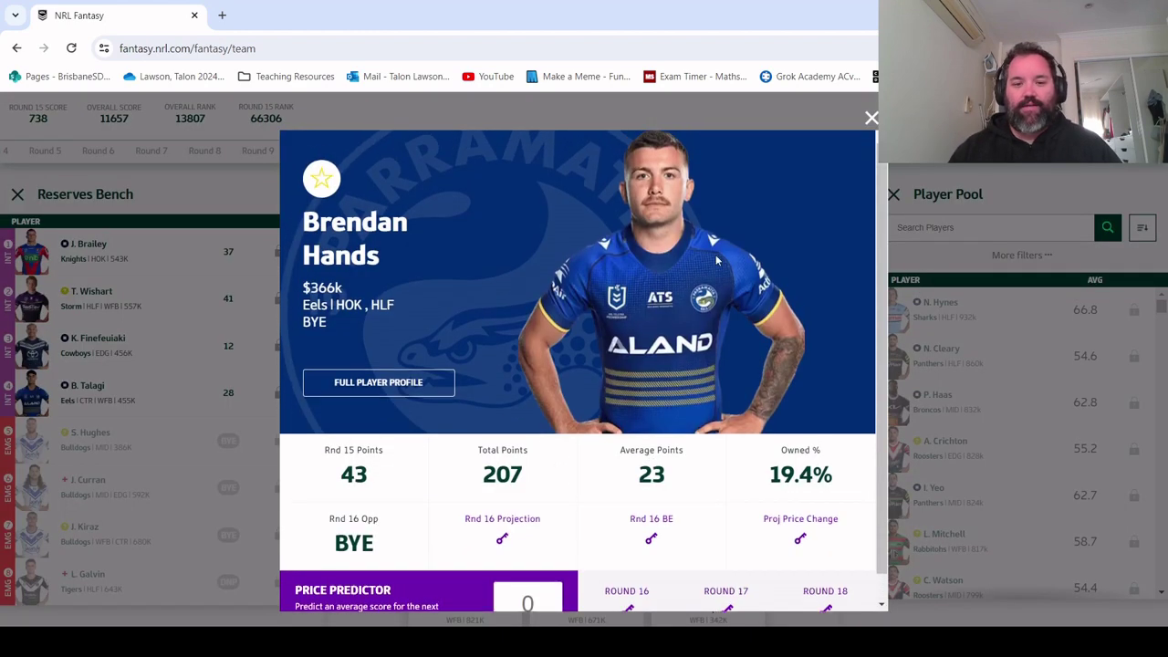
{"action": "left_click", "coordinate": [871, 121]}
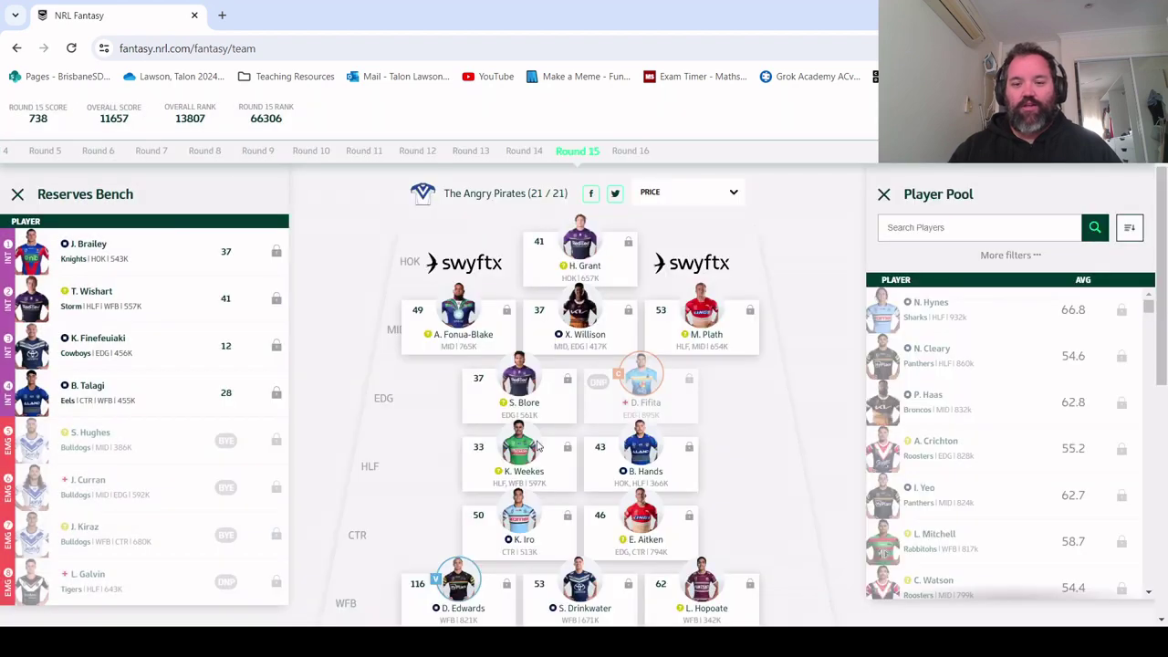
{"action": "left_click", "coordinate": [515, 526]}
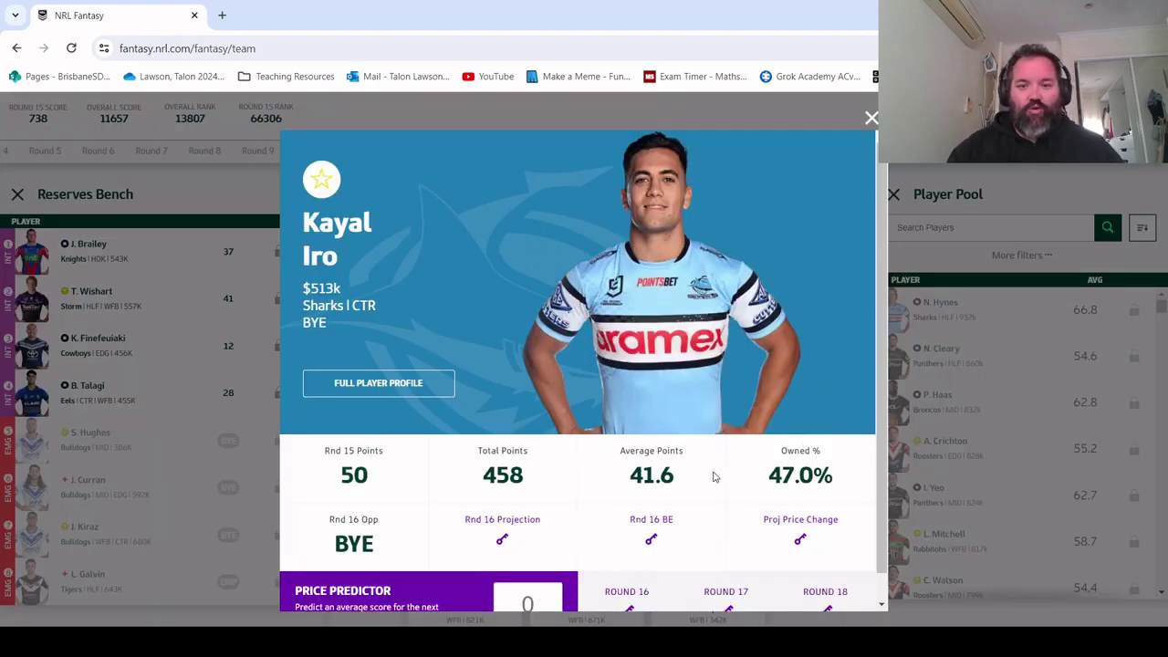
{"action": "left_click", "coordinate": [871, 123]}
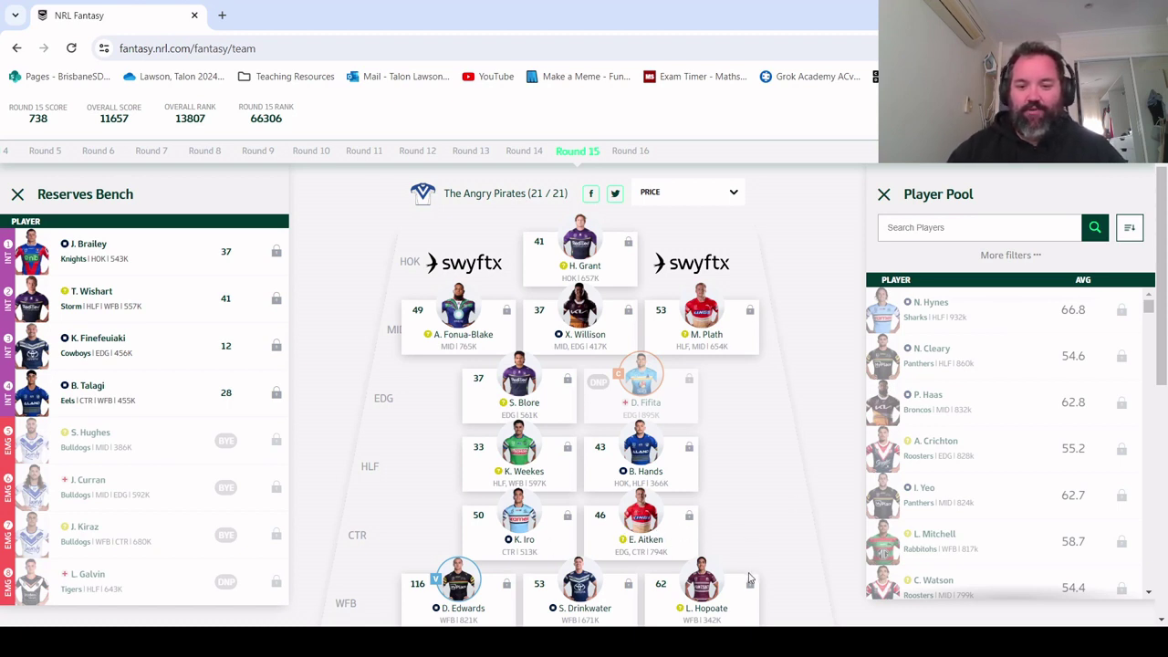
View the player summary of B. Talagi on the reserves bench
{"action": "scroll", "coordinate": [755, 501], "scroll_direction": "down", "scroll_amount": 1}
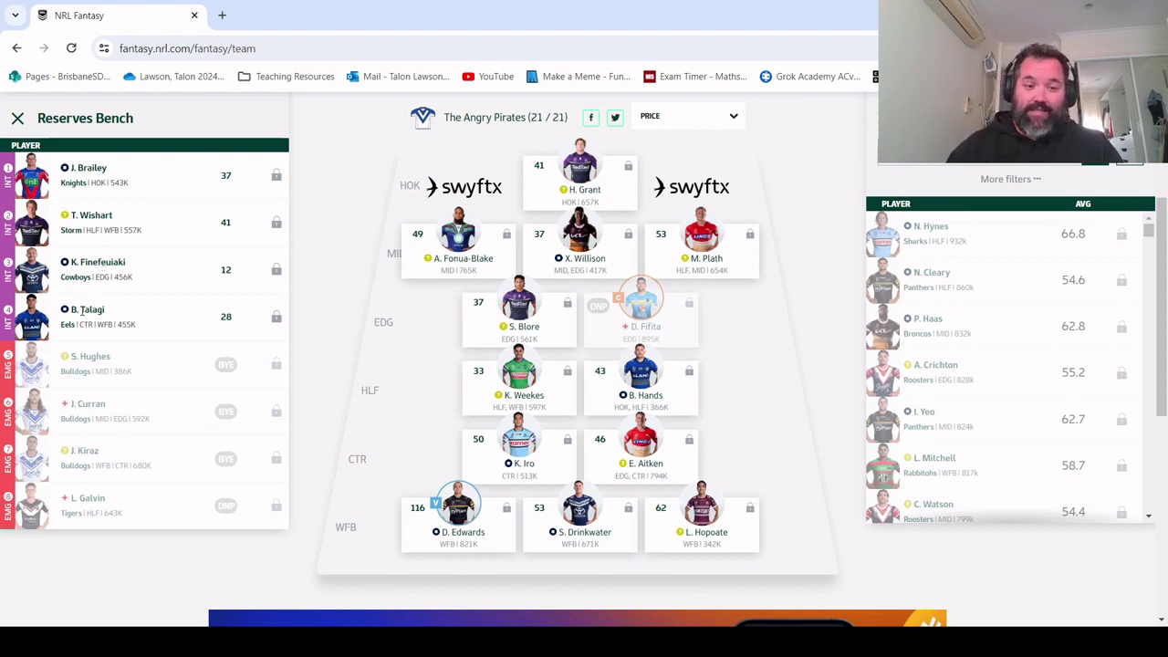
{"action": "left_click", "coordinate": [129, 321]}
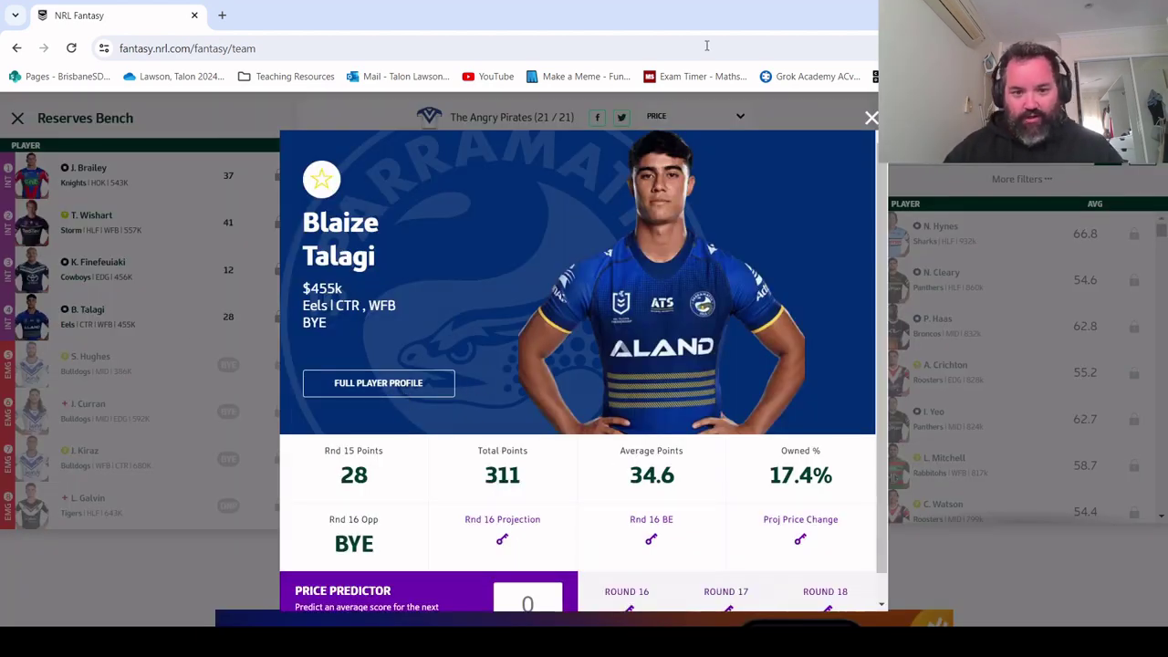
{"action": "left_click", "coordinate": [871, 117]}
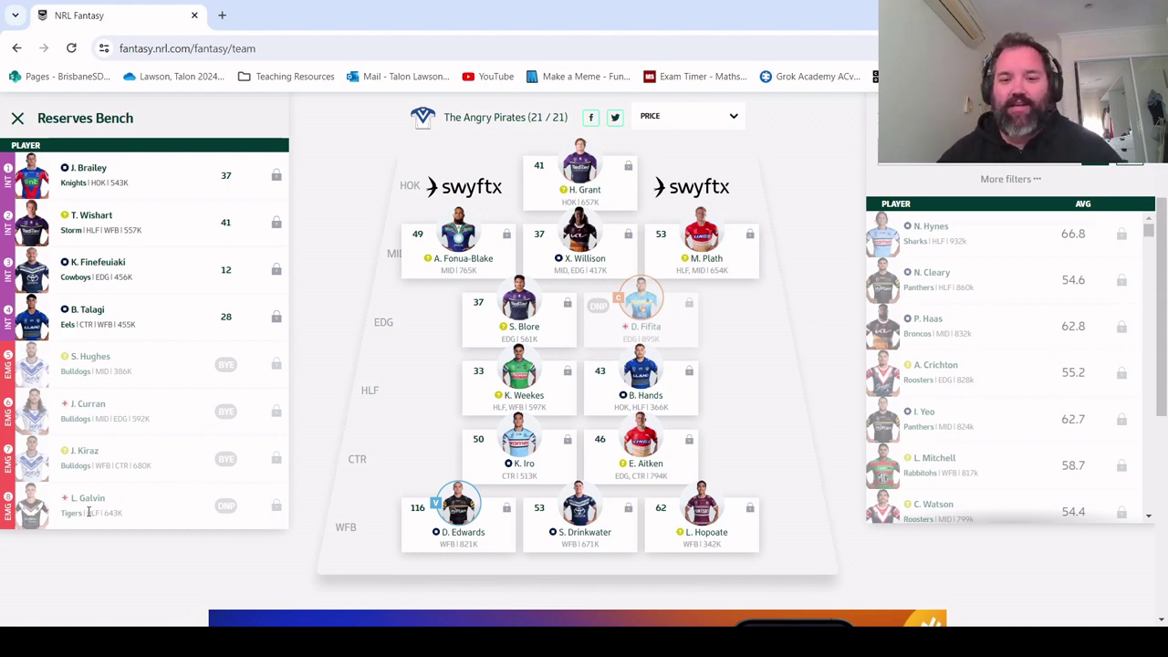
Show the team's Round 16 line-up
{"action": "scroll", "coordinate": [96, 512], "scroll_direction": "up", "scroll_amount": 2}
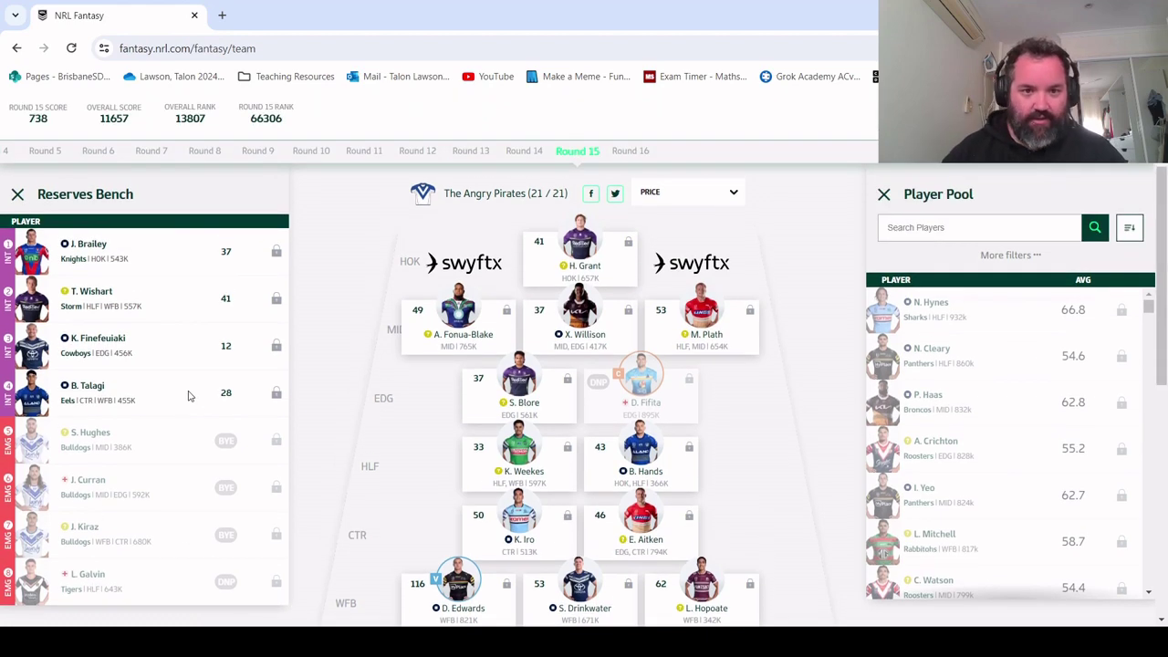
{"action": "left_click", "coordinate": [632, 151]}
{"action": "scroll", "coordinate": [346, 141], "scroll_direction": "up", "scroll_amount": 1}
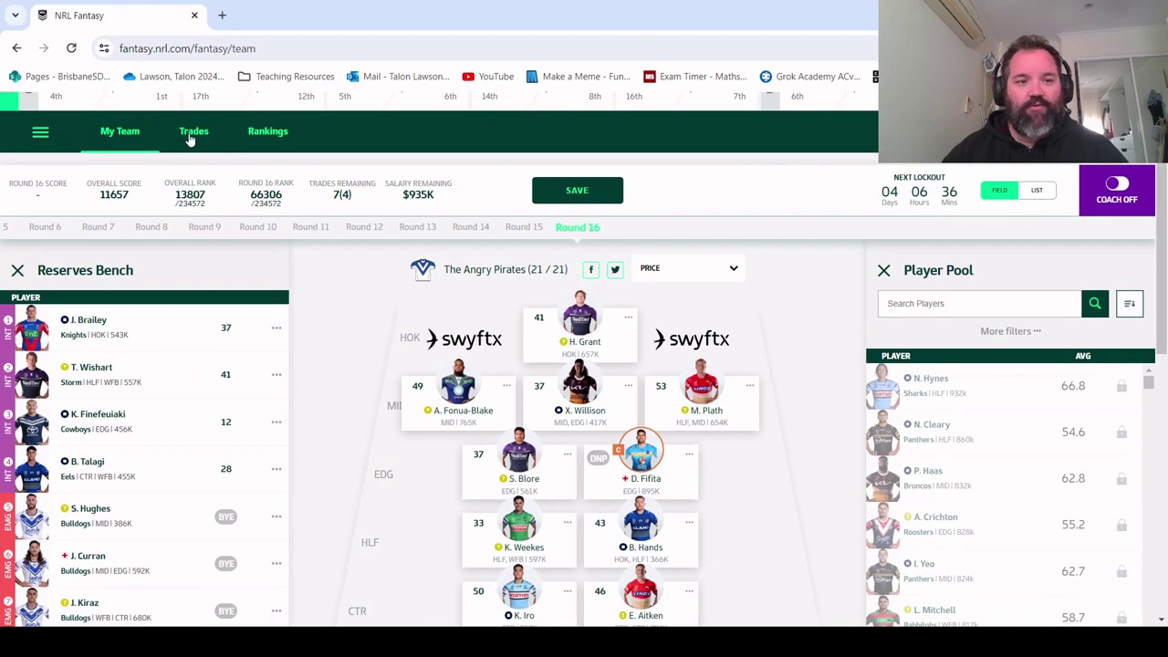
Open The Angry Pirates' Round 15 matchup against PunchemNdaThroat in the SuperCoach Nuffs H2H league
{"action": "left_click", "coordinate": [41, 135]}
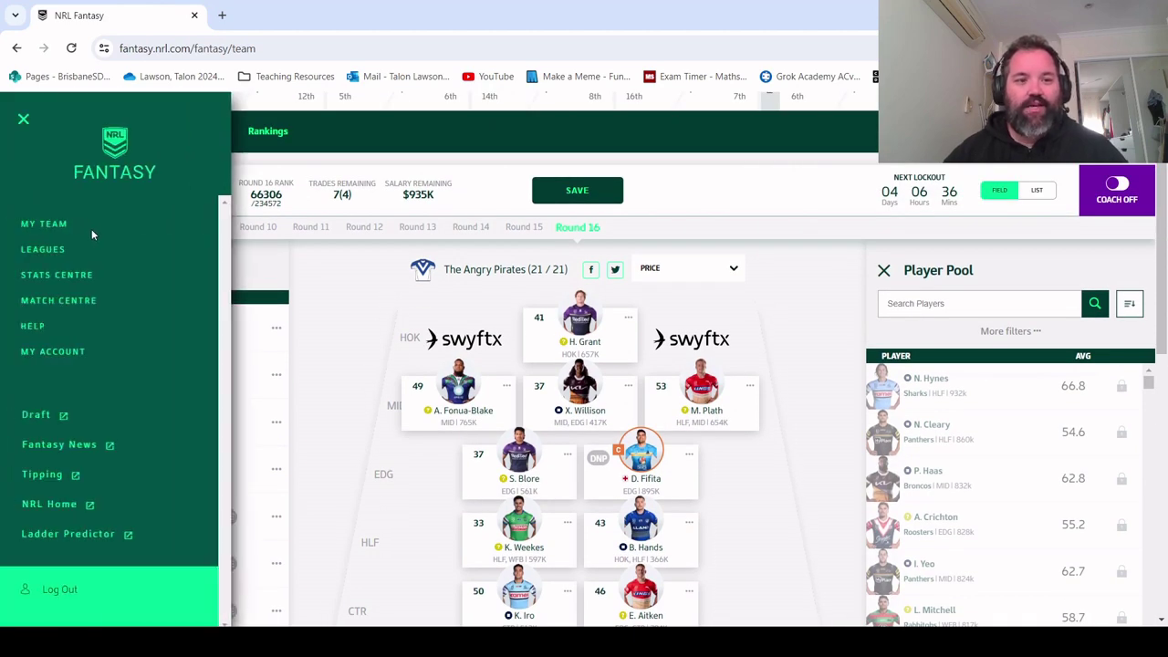
{"action": "left_click", "coordinate": [64, 251]}
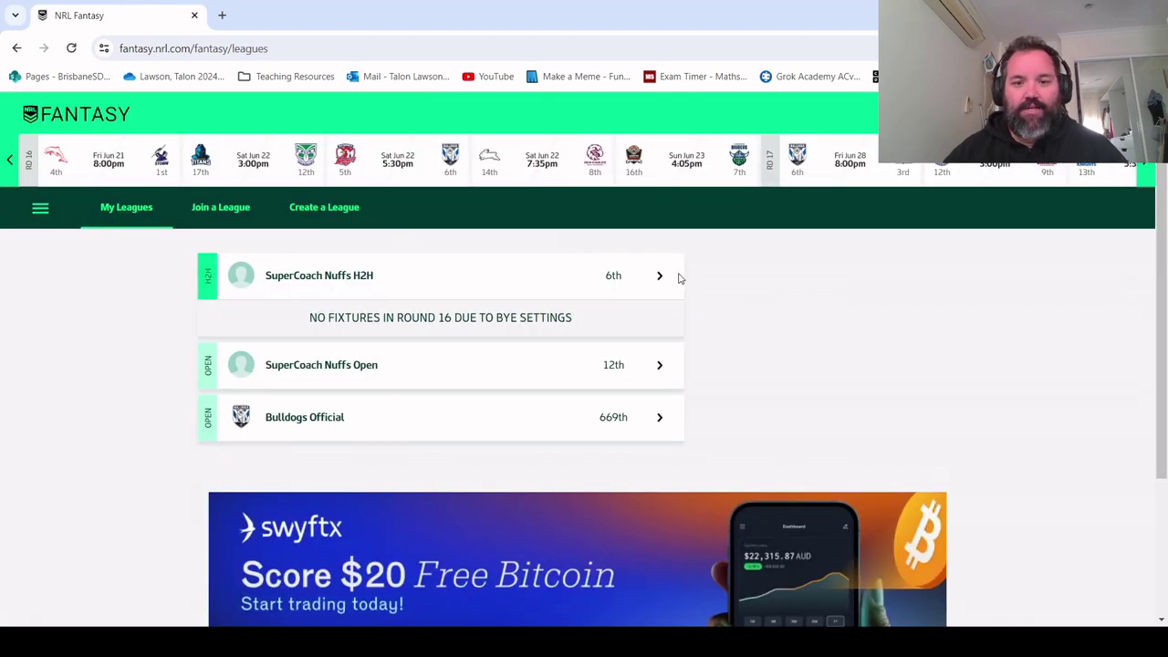
{"action": "left_click", "coordinate": [660, 278]}
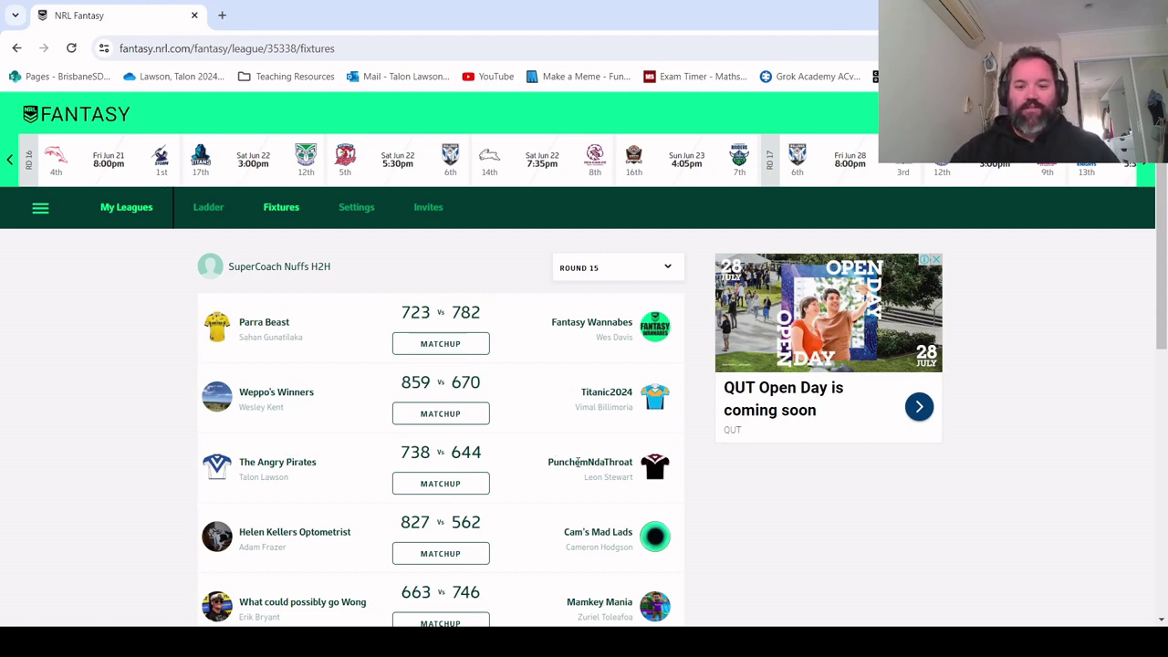
{"action": "left_click", "coordinate": [425, 482]}
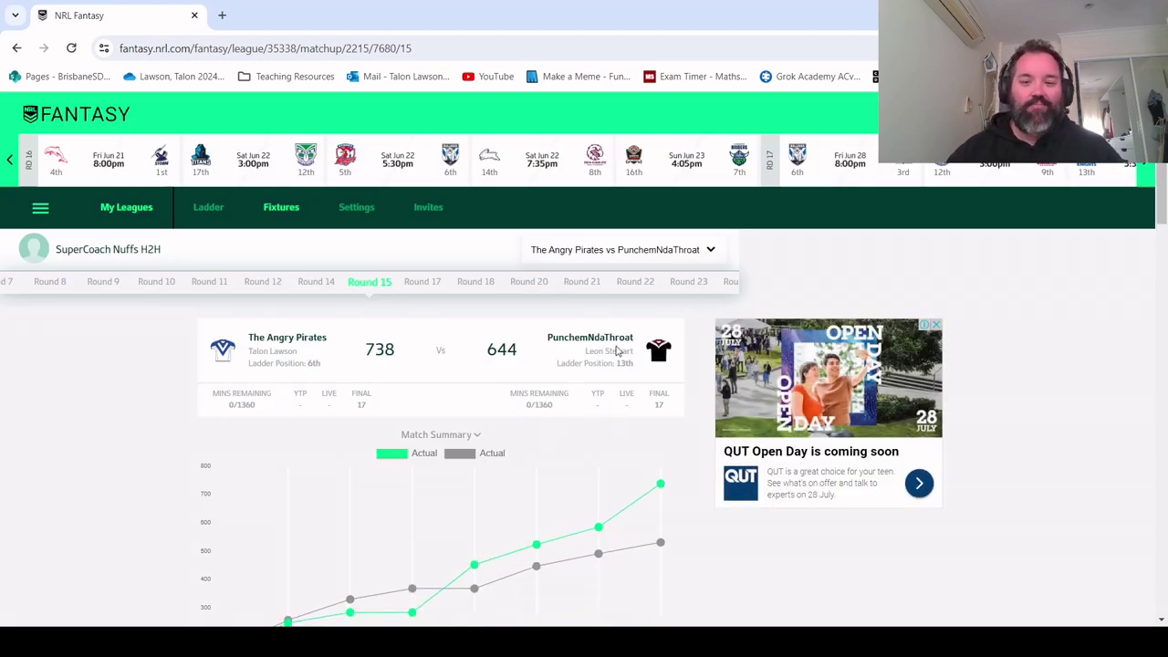
Examine the matchup's score progression chart and compare both teams' player scores by position, including the bench
{"action": "scroll", "coordinate": [593, 330], "scroll_direction": "down", "scroll_amount": 1}
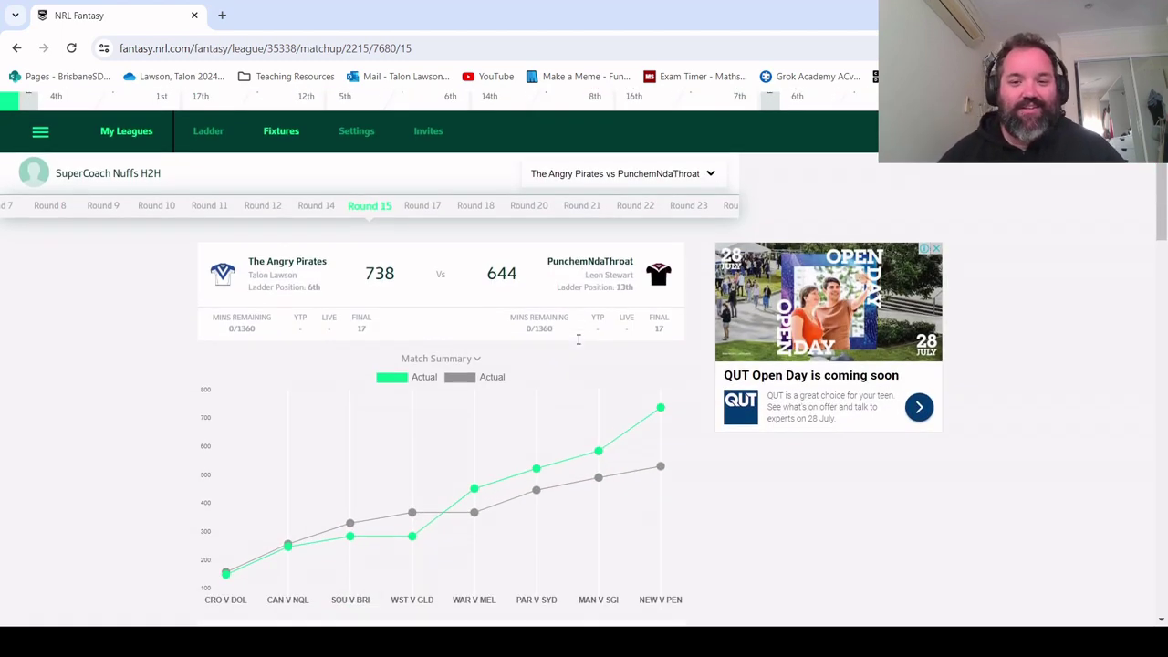
{"action": "scroll", "coordinate": [572, 292], "scroll_direction": "down", "scroll_amount": 6}
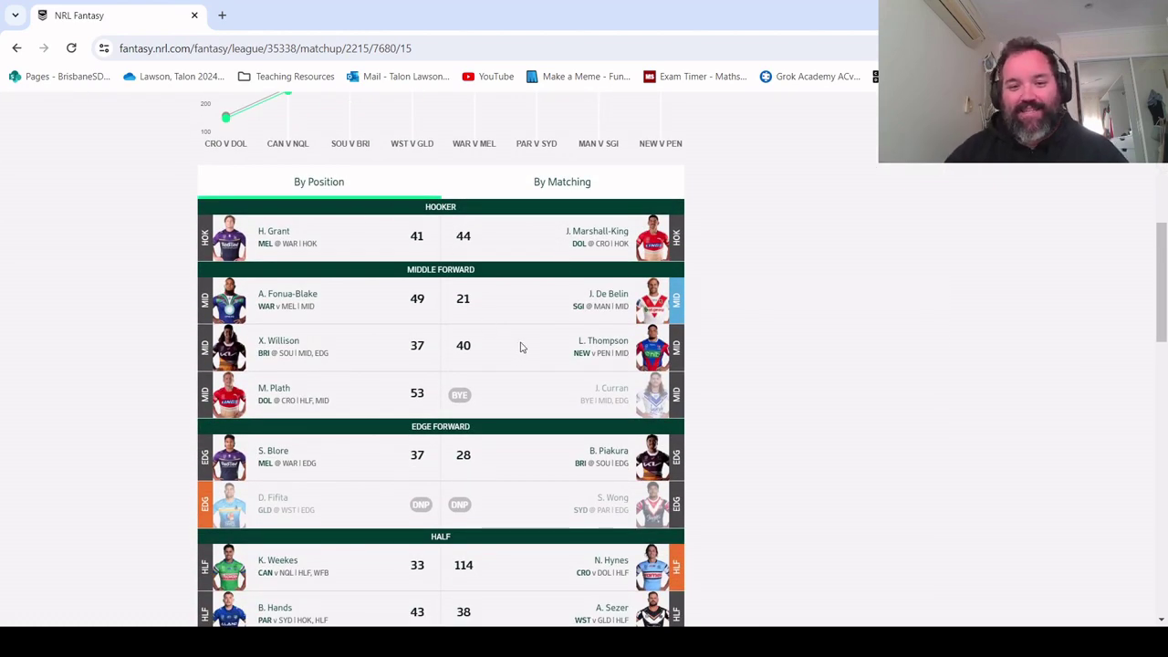
{"action": "scroll", "coordinate": [521, 346], "scroll_direction": "down", "scroll_amount": 2}
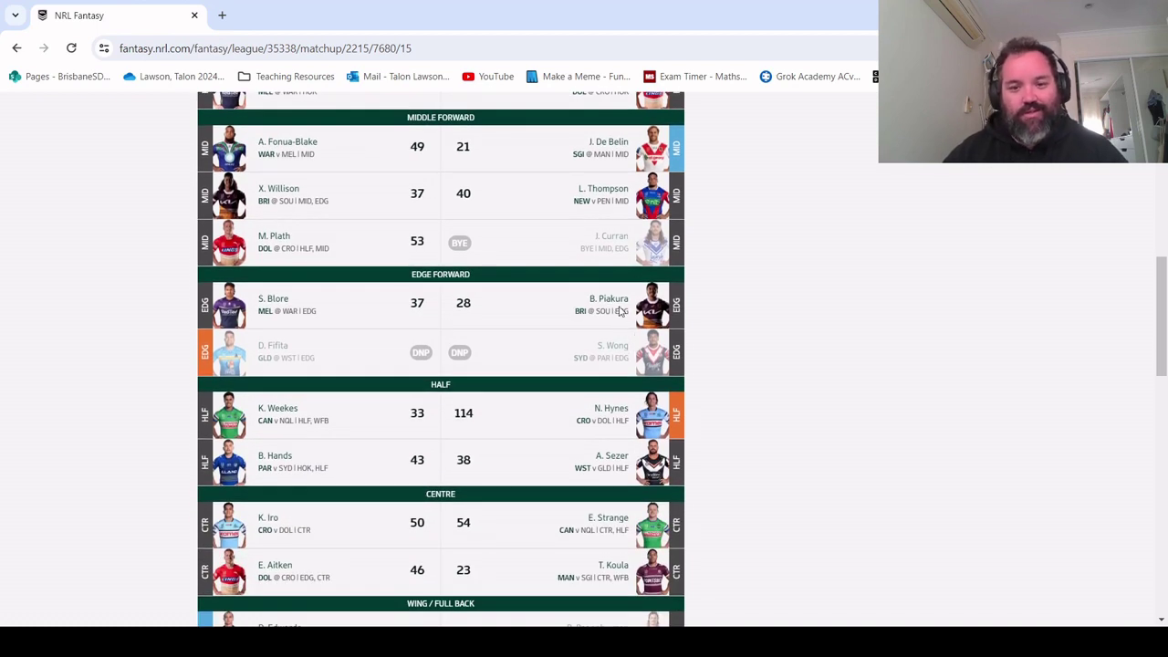
{"action": "scroll", "coordinate": [620, 315], "scroll_direction": "down", "scroll_amount": 1}
{"action": "scroll", "coordinate": [643, 365], "scroll_direction": "down", "scroll_amount": 1}
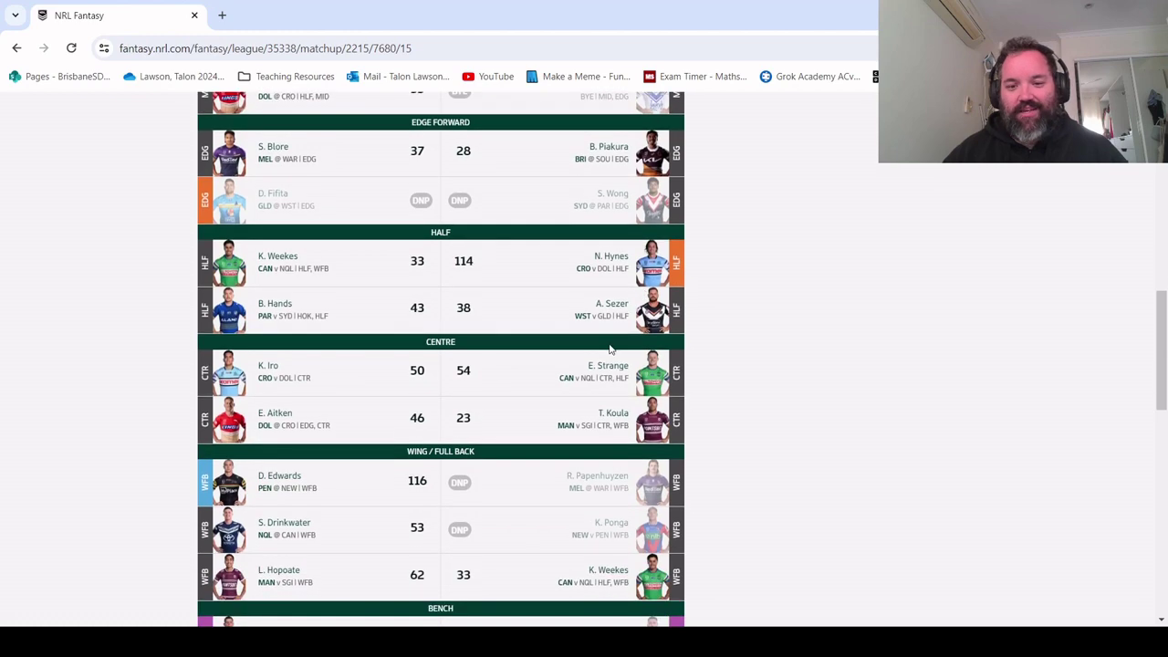
{"action": "scroll", "coordinate": [637, 409], "scroll_direction": "down", "scroll_amount": 2}
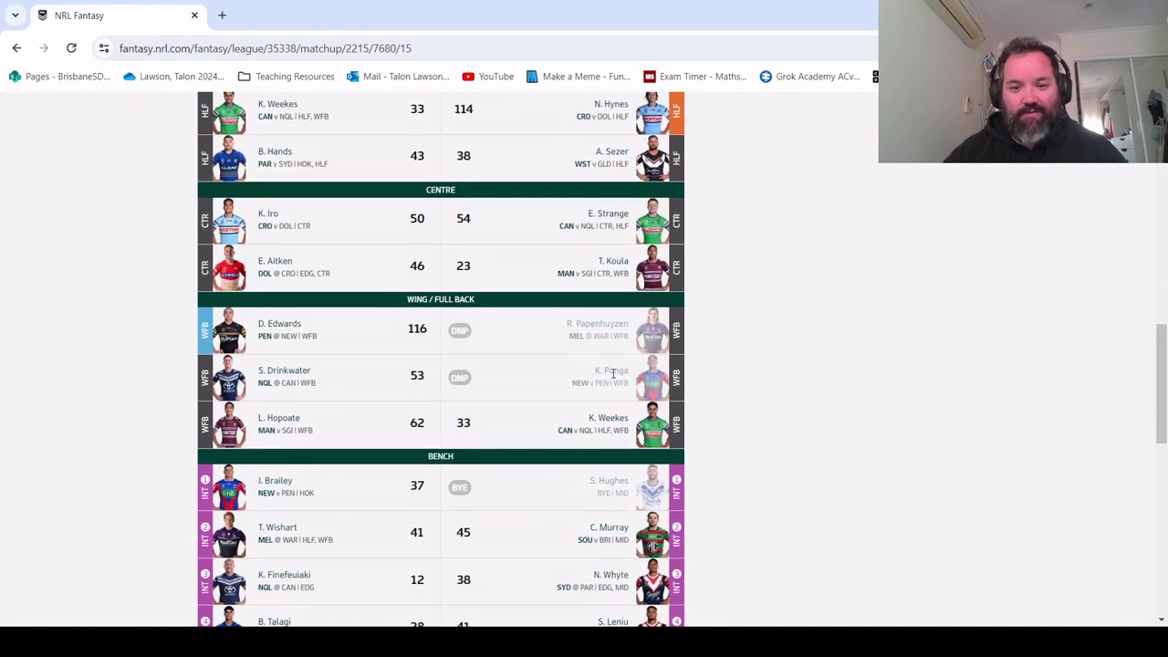
{"action": "scroll", "coordinate": [579, 484], "scroll_direction": "down", "scroll_amount": 2}
{"action": "scroll", "coordinate": [568, 401], "scroll_direction": "up", "scroll_amount": 1}
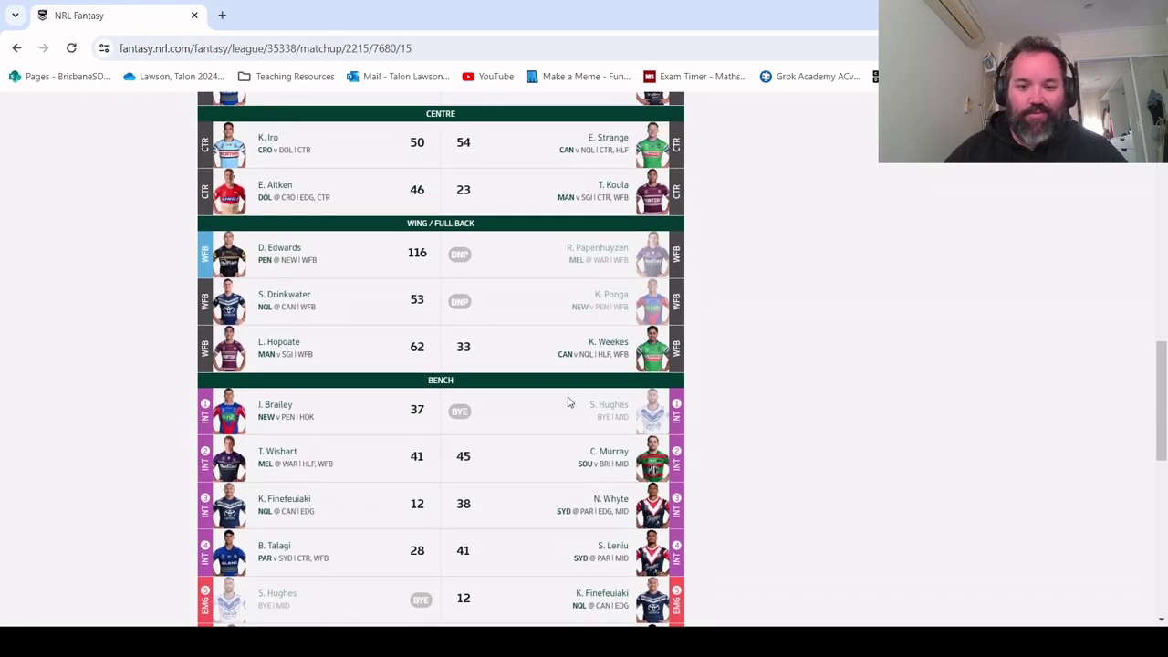
{"action": "scroll", "coordinate": [582, 436], "scroll_direction": "down", "scroll_amount": 3}
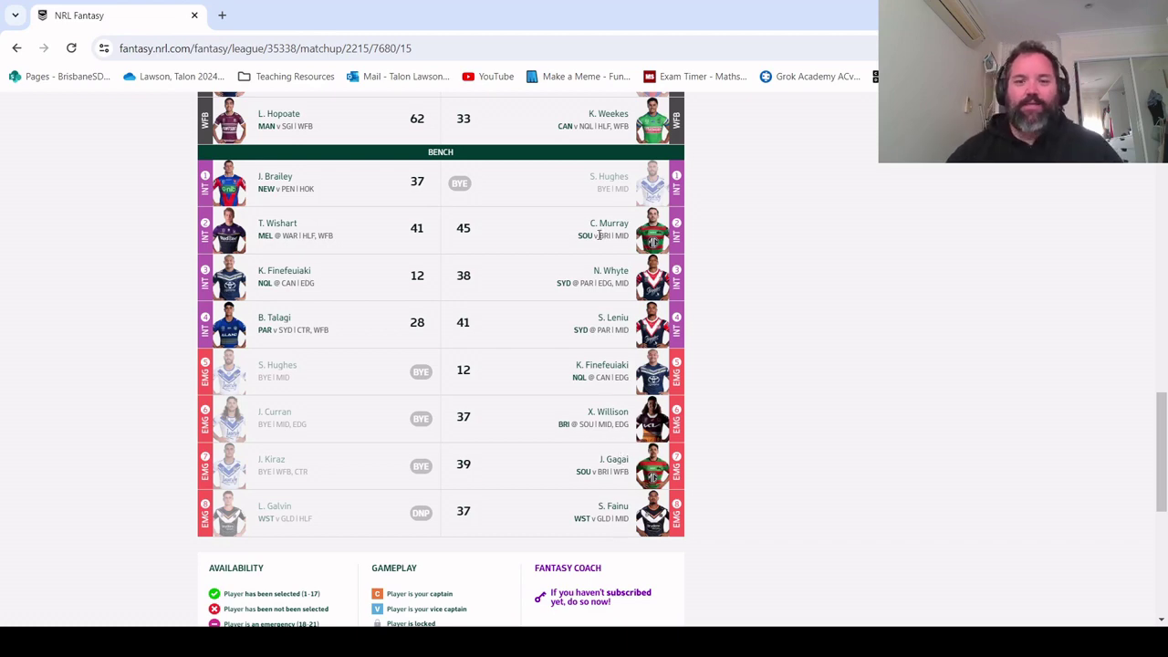
{"action": "scroll", "coordinate": [608, 291], "scroll_direction": "up", "scroll_amount": 10}
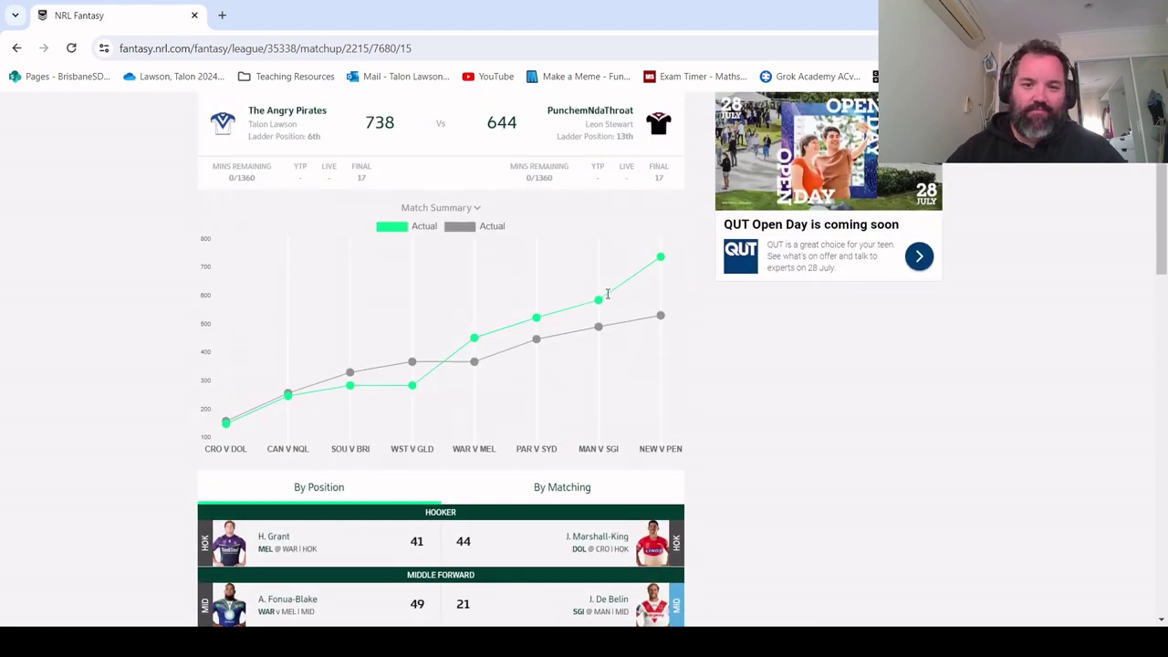
{"action": "scroll", "coordinate": [607, 294], "scroll_direction": "up", "scroll_amount": 3}
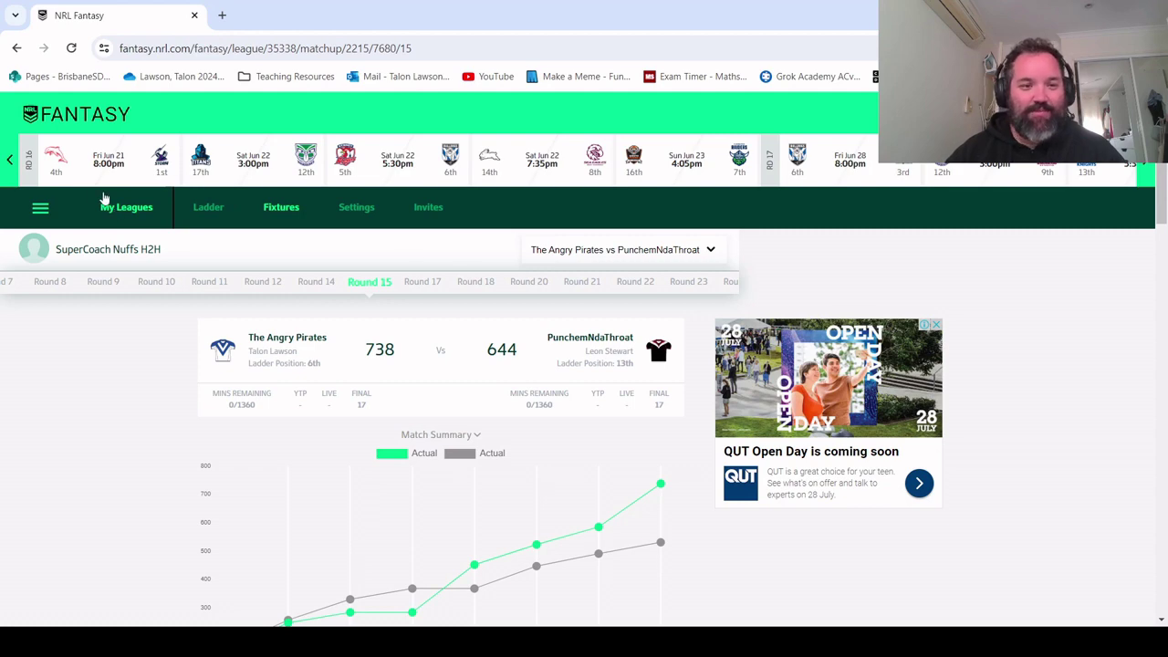
Return to the Round 15 fixtures of the SuperCoach Nuffs H2H league
{"action": "left_click", "coordinate": [130, 211]}
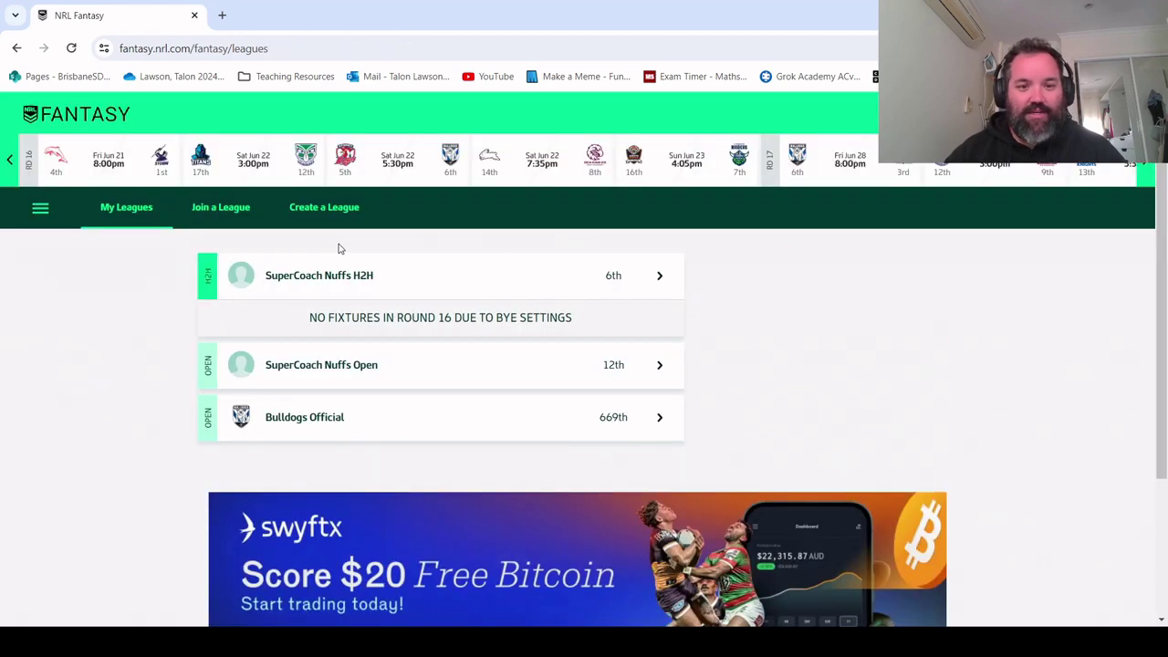
{"action": "left_click", "coordinate": [659, 276]}
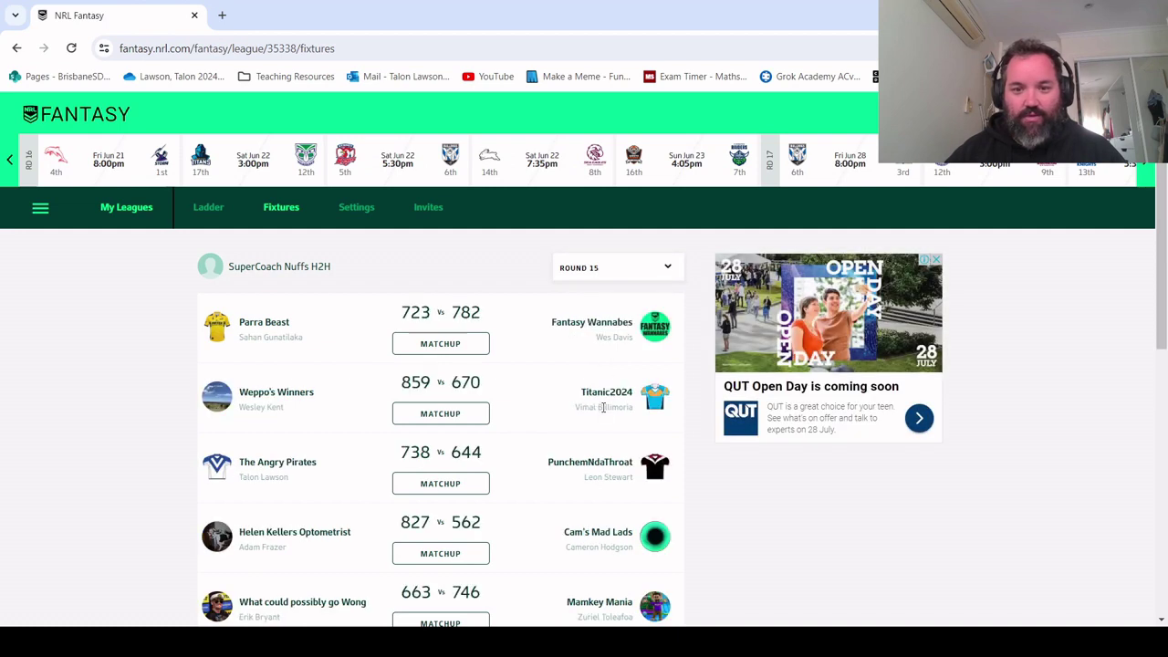
Review the league's Round 15 fixture results and open the Weppo's Winners versus Titanic2024 matchup
{"action": "scroll", "coordinate": [386, 308], "scroll_direction": "down", "scroll_amount": 1}
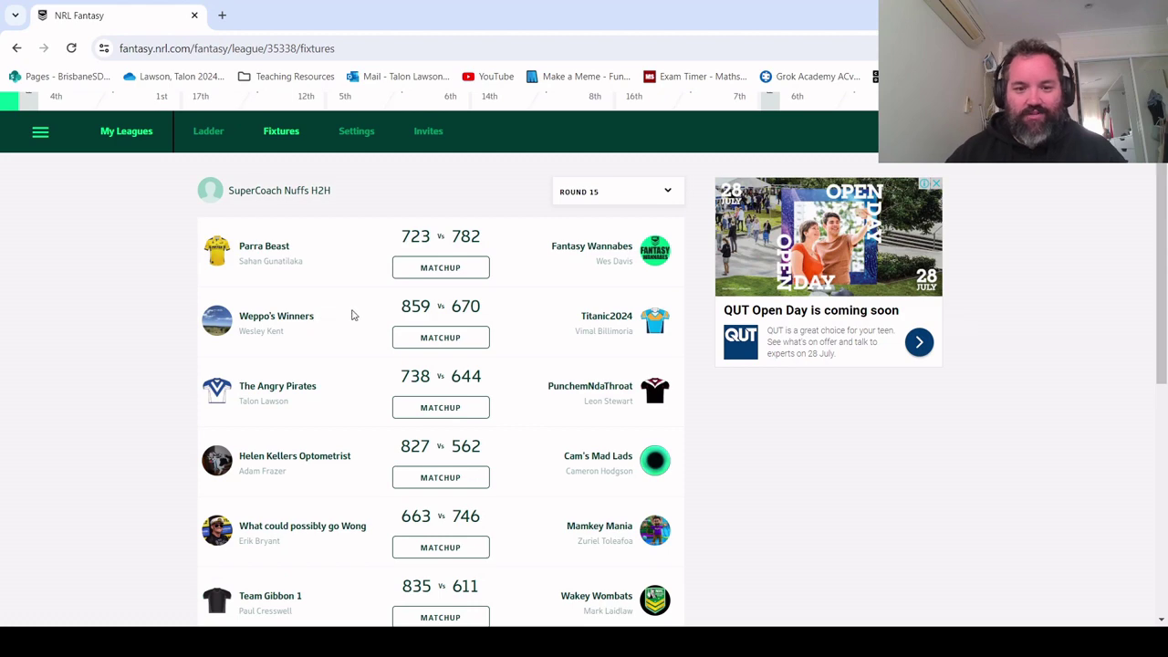
{"action": "scroll", "coordinate": [347, 308], "scroll_direction": "down", "scroll_amount": 1}
{"action": "scroll", "coordinate": [341, 304], "scroll_direction": "down", "scroll_amount": 1}
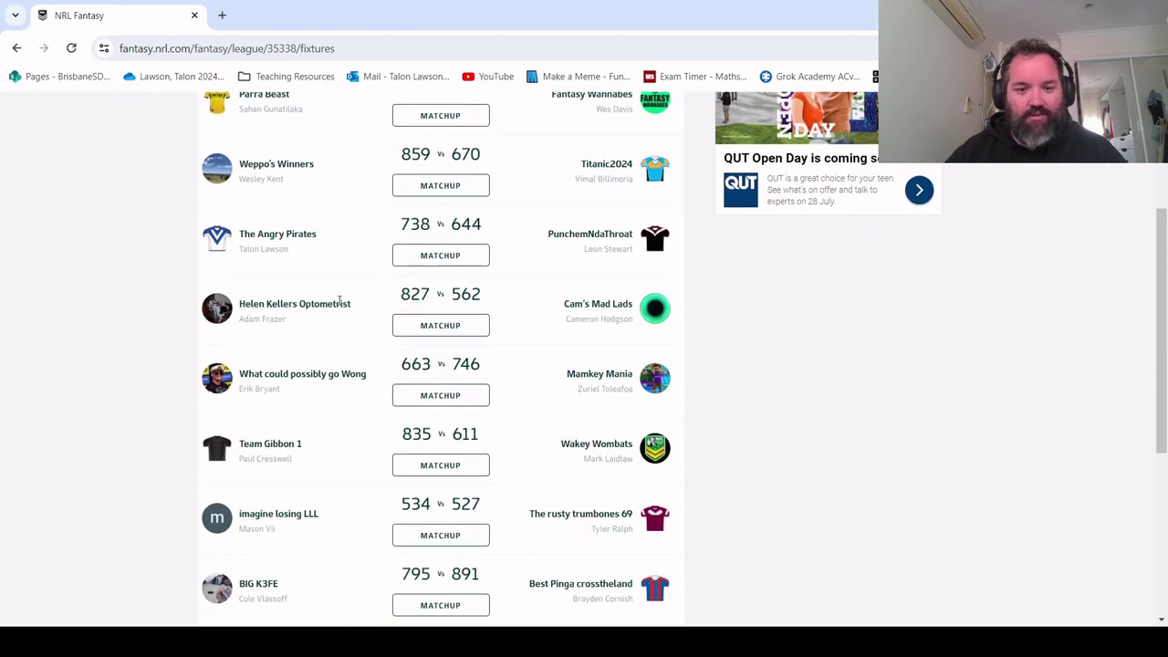
{"action": "scroll", "coordinate": [485, 507], "scroll_direction": "down", "scroll_amount": 1}
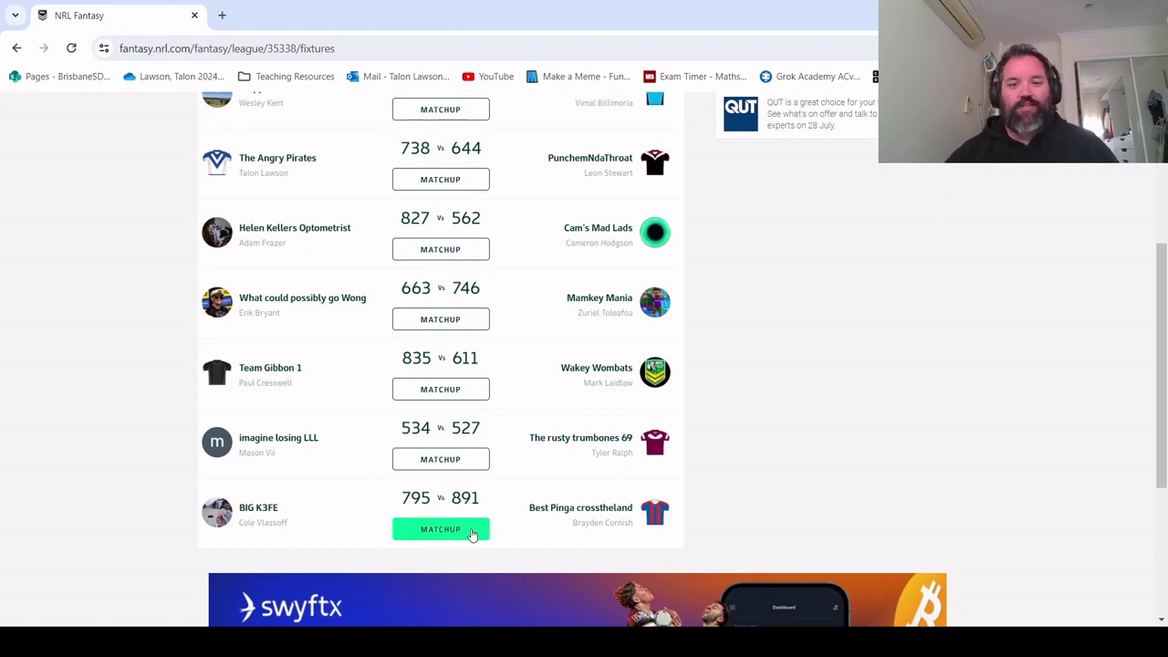
{"action": "scroll", "coordinate": [471, 534], "scroll_direction": "up", "scroll_amount": 1}
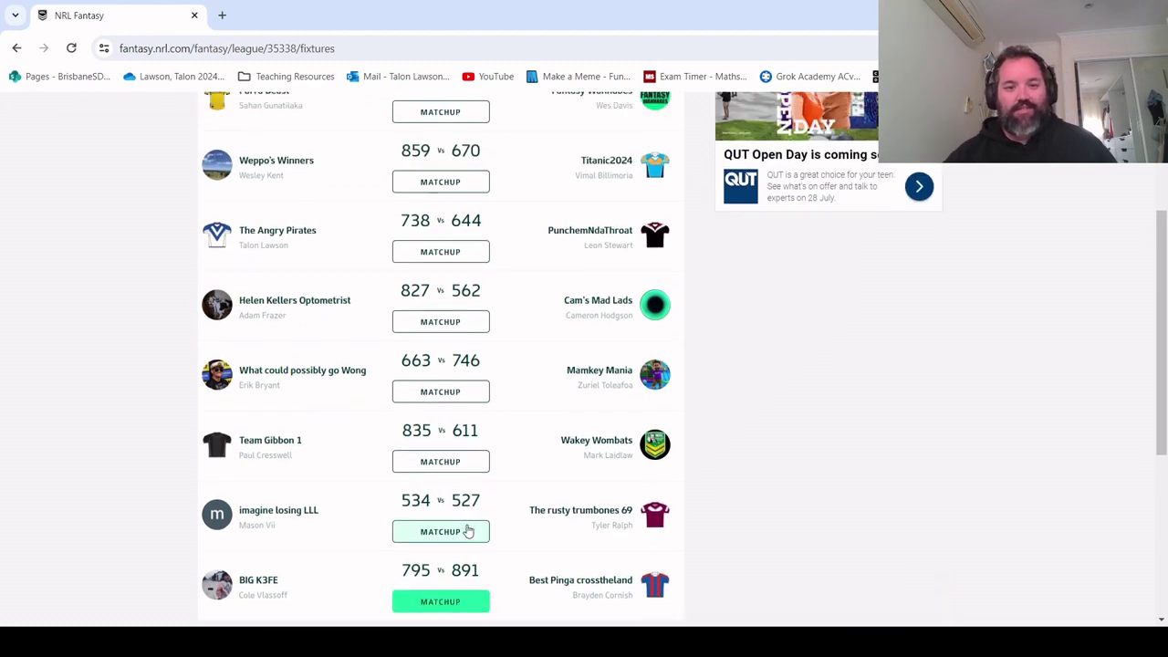
{"action": "left_click", "coordinate": [429, 187]}
Examine the matchup's score progression chart and compare both teams' player scores by position, from hooker through the emergencies
{"action": "scroll", "coordinate": [433, 313], "scroll_direction": "down", "scroll_amount": 1}
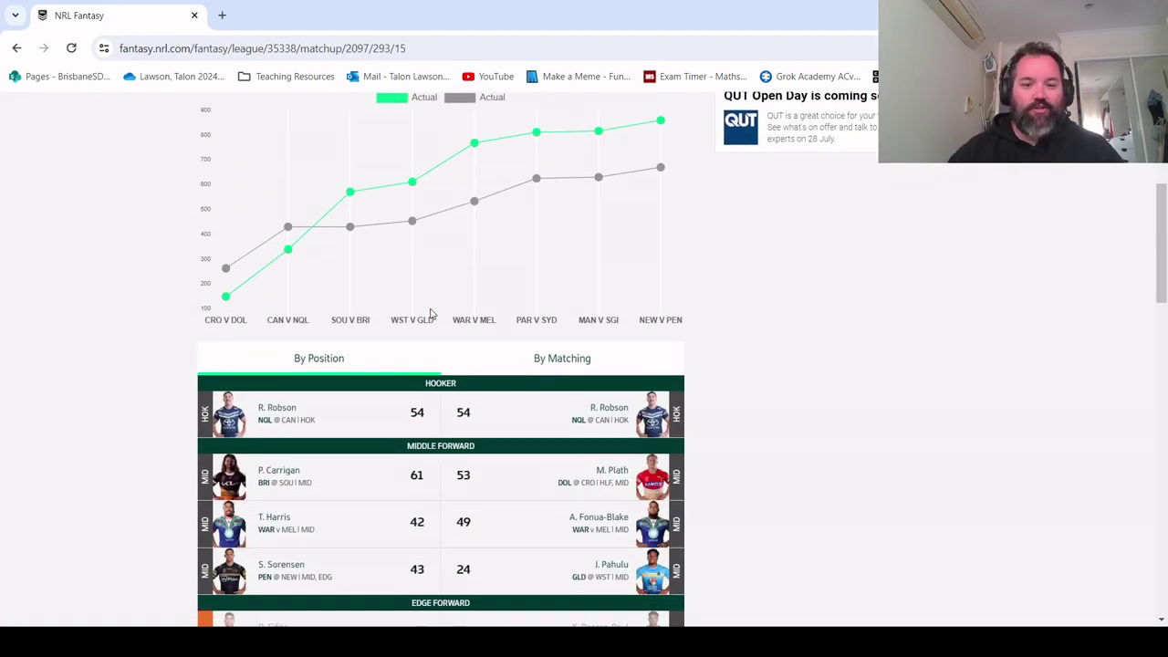
{"action": "scroll", "coordinate": [364, 264], "scroll_direction": "down", "scroll_amount": 3}
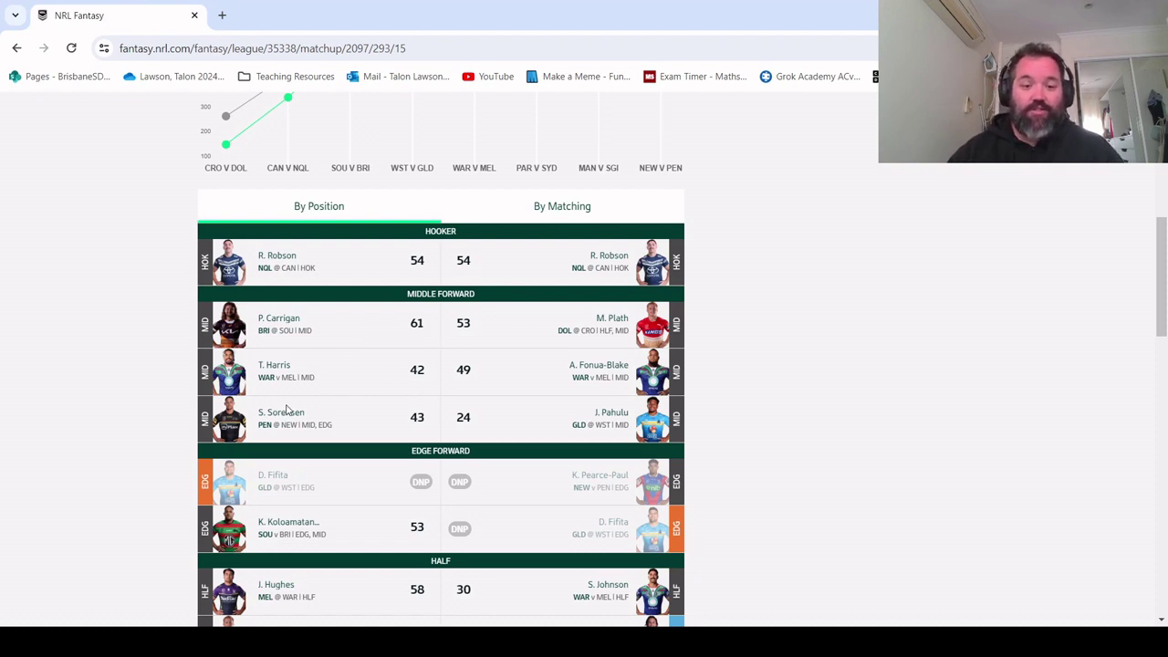
{"action": "scroll", "coordinate": [285, 410], "scroll_direction": "down", "scroll_amount": 1}
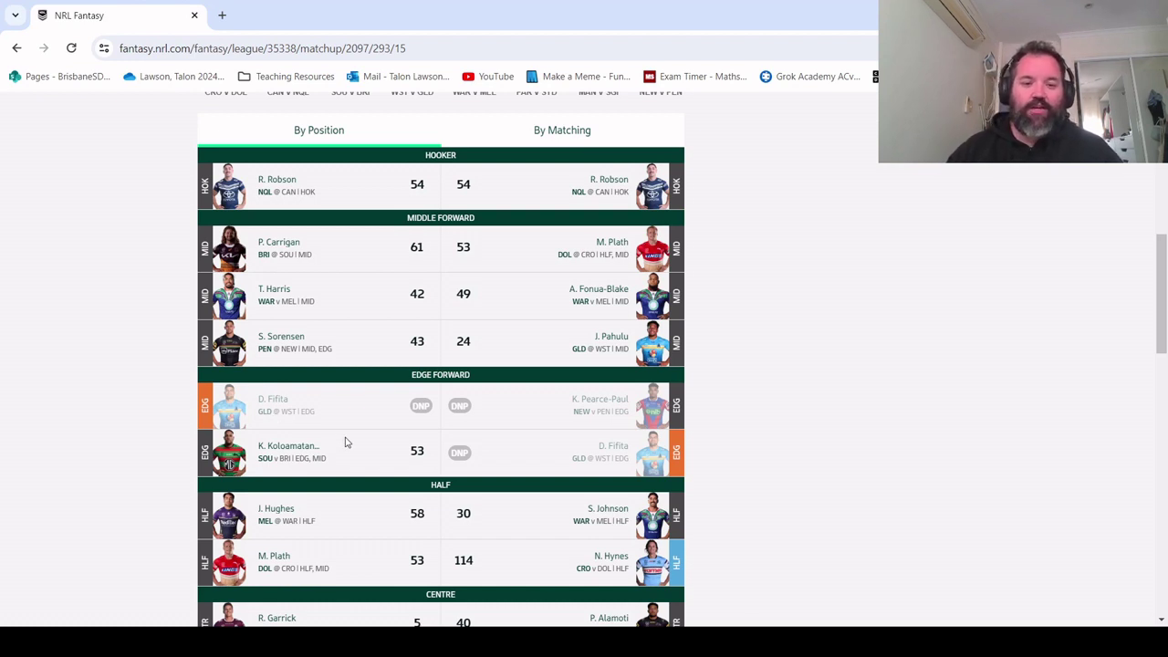
{"action": "scroll", "coordinate": [345, 443], "scroll_direction": "down", "scroll_amount": 1}
{"action": "scroll", "coordinate": [365, 410], "scroll_direction": "down", "scroll_amount": 1}
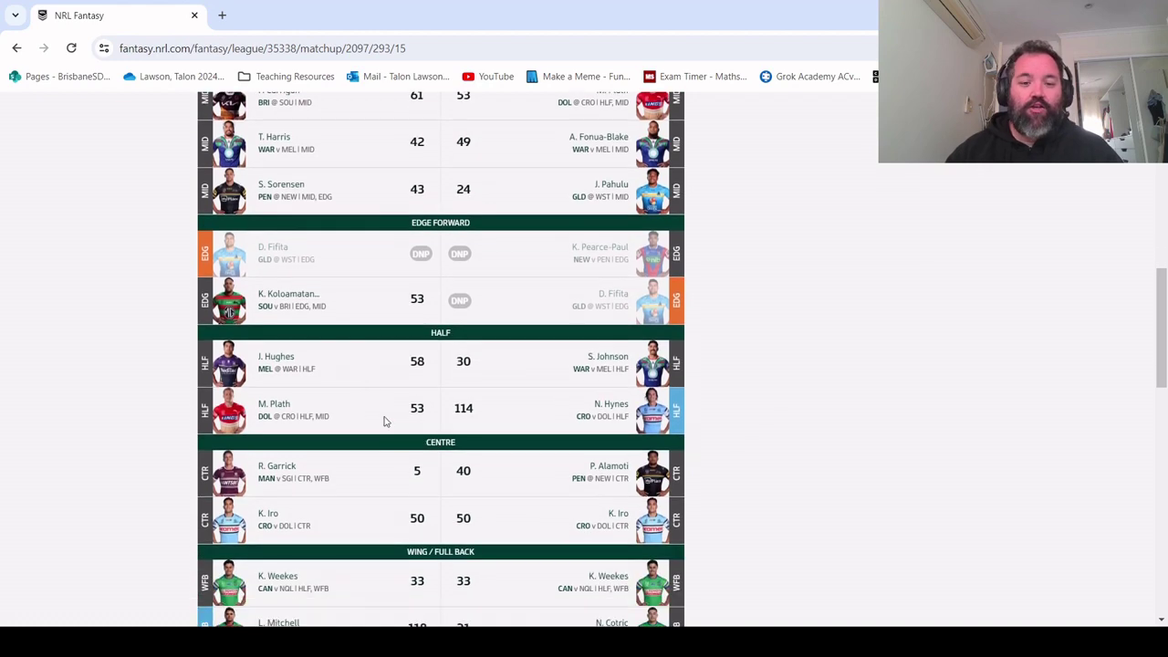
{"action": "scroll", "coordinate": [408, 358], "scroll_direction": "down", "scroll_amount": 3}
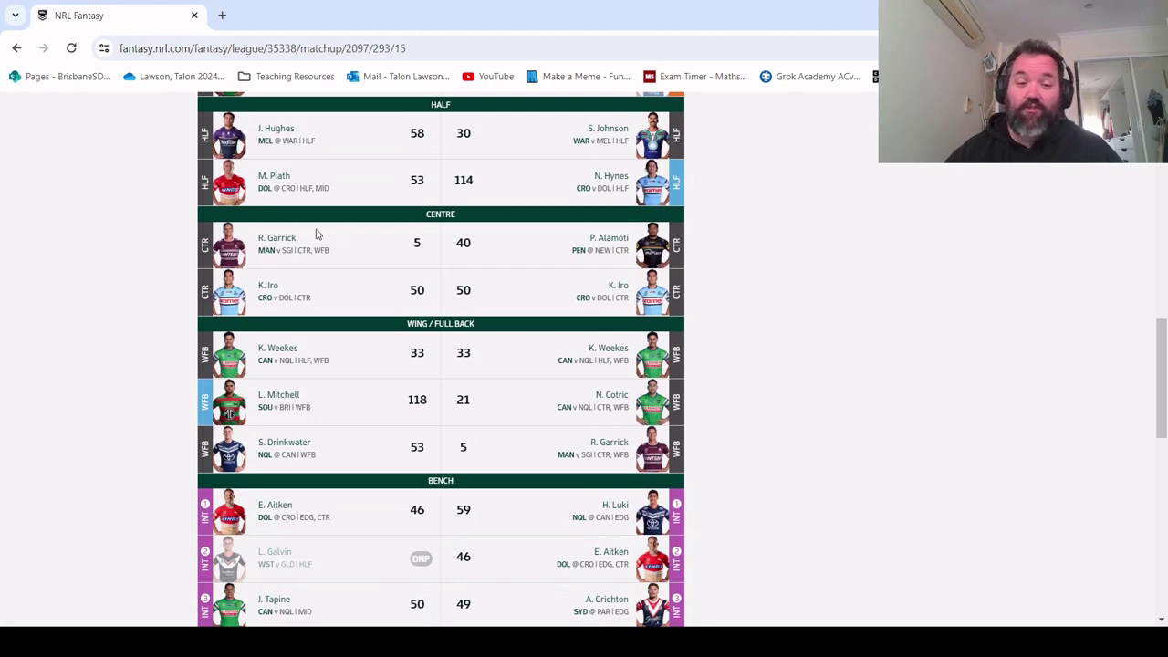
{"action": "scroll", "coordinate": [321, 233], "scroll_direction": "up", "scroll_amount": 2}
{"action": "scroll", "coordinate": [326, 240], "scroll_direction": "down", "scroll_amount": 1}
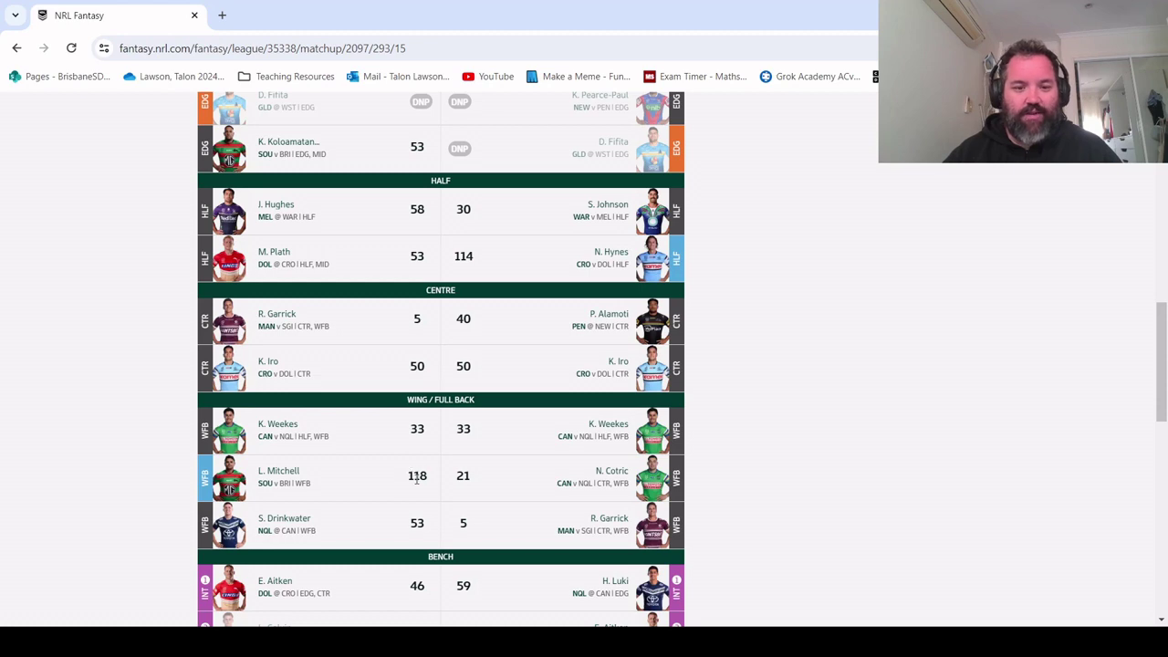
{"action": "scroll", "coordinate": [421, 469], "scroll_direction": "down", "scroll_amount": 2}
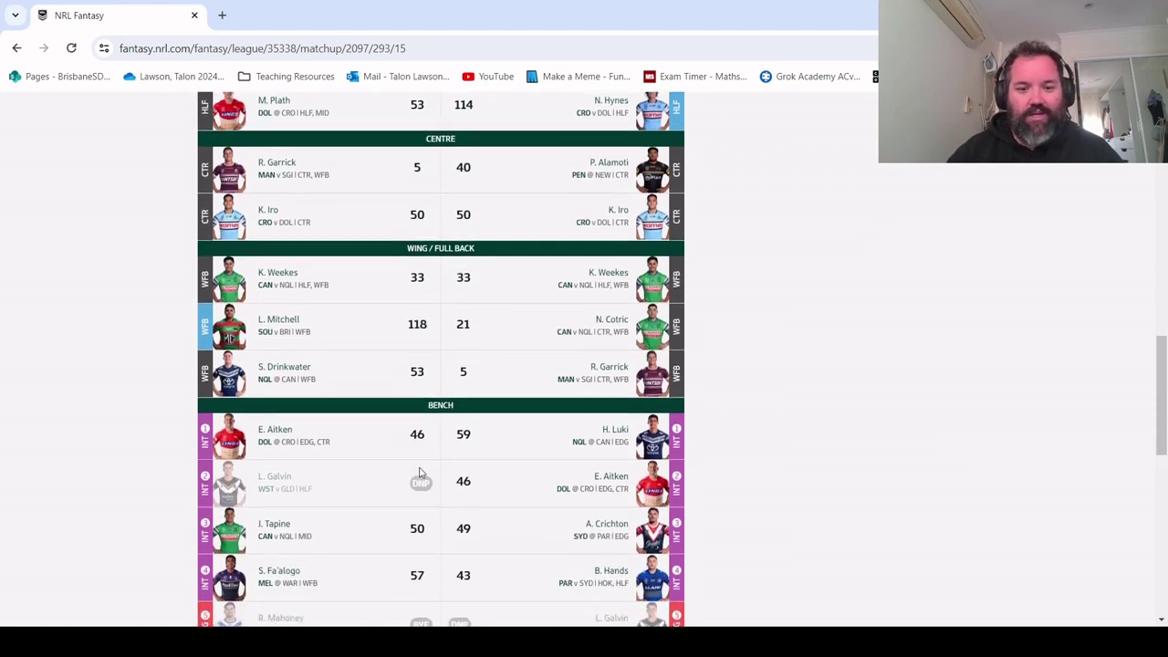
{"action": "scroll", "coordinate": [324, 412], "scroll_direction": "down", "scroll_amount": 3}
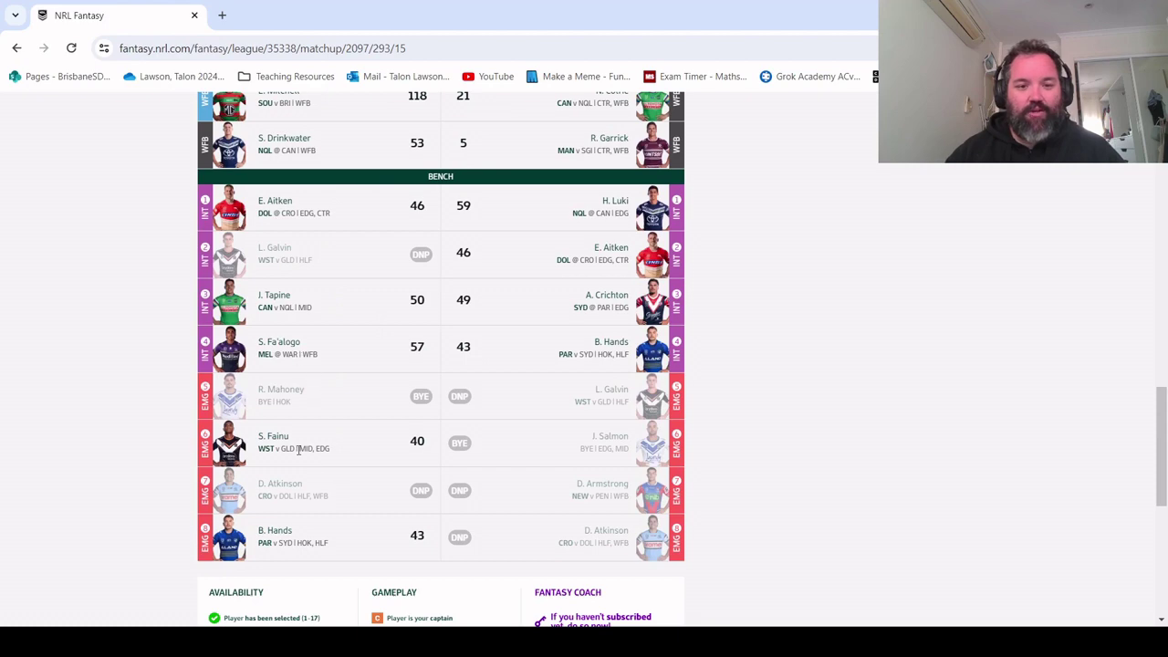
Recheck the forward, half, centre, wing/fullback and bench scores of Weppo's Winners against those of Titanic2024
{"action": "scroll", "coordinate": [325, 467], "scroll_direction": "up", "scroll_amount": 8}
{"action": "scroll", "coordinate": [340, 317], "scroll_direction": "down", "scroll_amount": 6}
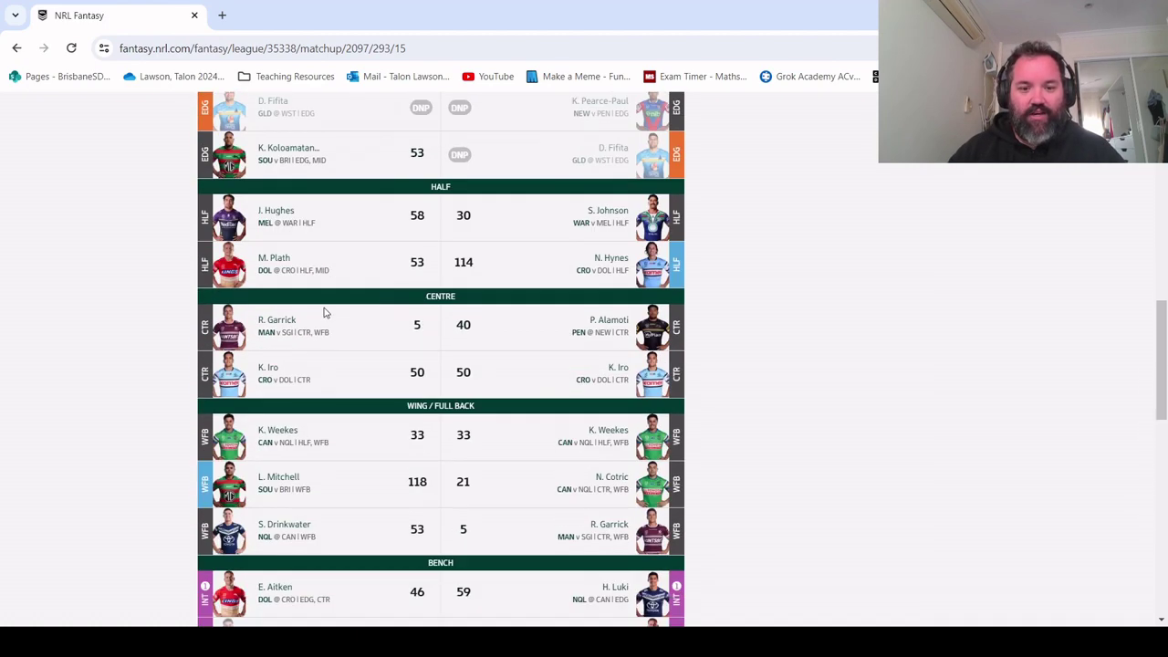
{"action": "scroll", "coordinate": [323, 419], "scroll_direction": "down", "scroll_amount": 1}
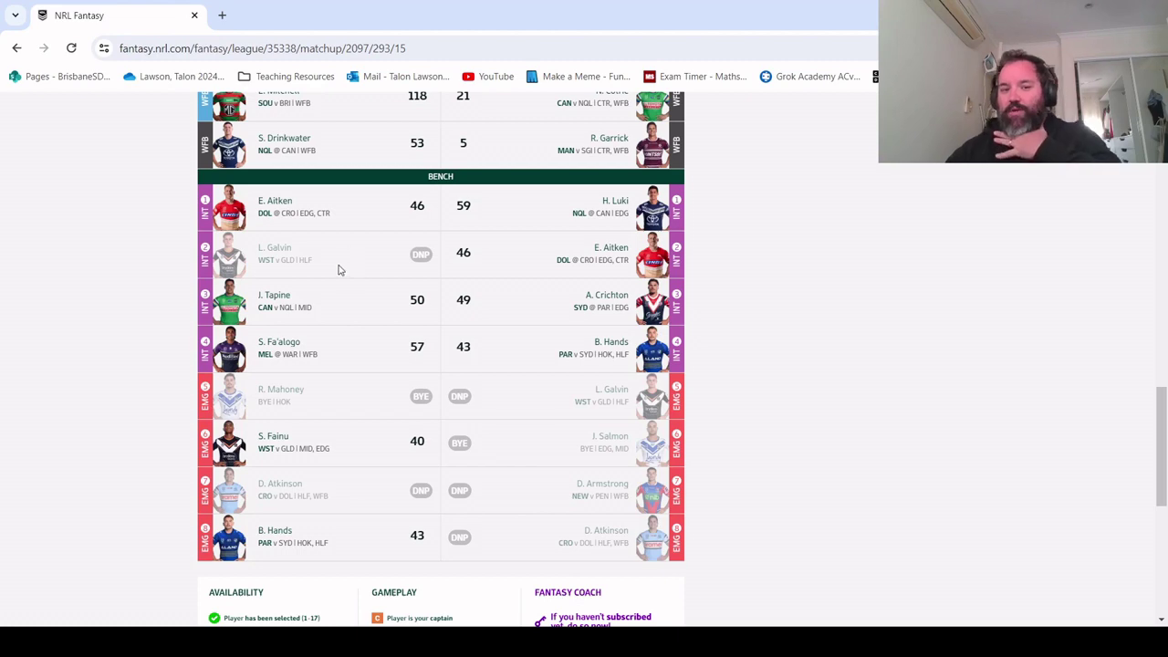
{"action": "scroll", "coordinate": [324, 301], "scroll_direction": "up", "scroll_amount": 8}
{"action": "scroll", "coordinate": [351, 374], "scroll_direction": "down", "scroll_amount": 3}
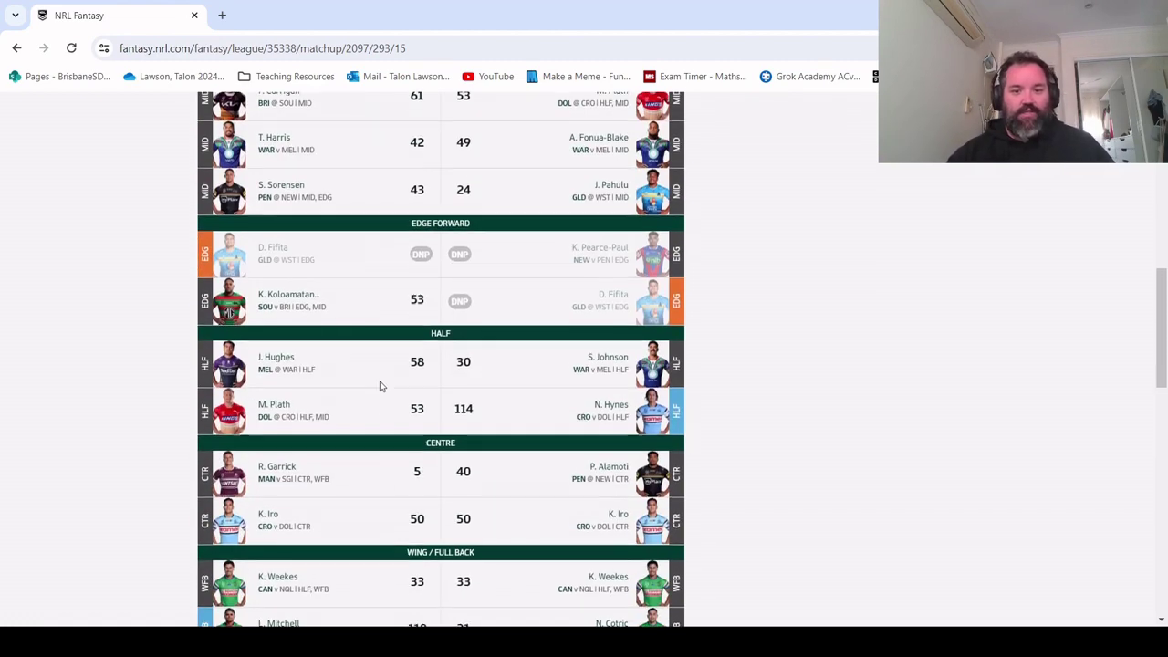
{"action": "scroll", "coordinate": [406, 428], "scroll_direction": "down", "scroll_amount": 1}
{"action": "scroll", "coordinate": [418, 429], "scroll_direction": "up", "scroll_amount": 1}
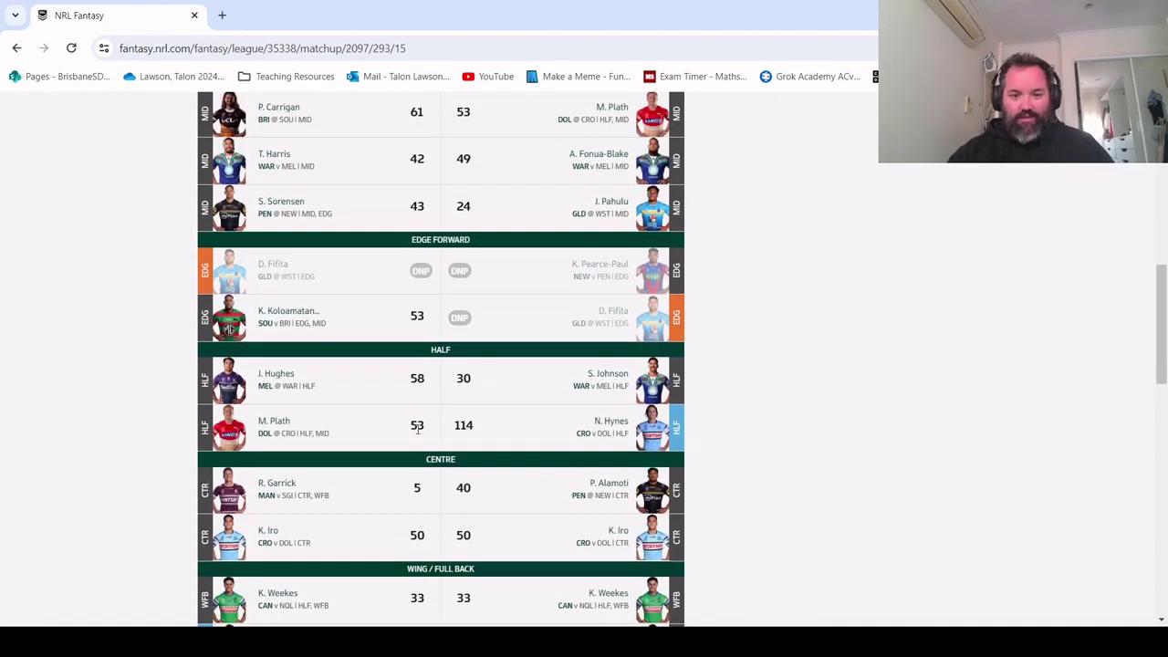
{"action": "scroll", "coordinate": [418, 429], "scroll_direction": "up", "scroll_amount": 2}
{"action": "scroll", "coordinate": [418, 434], "scroll_direction": "down", "scroll_amount": 2}
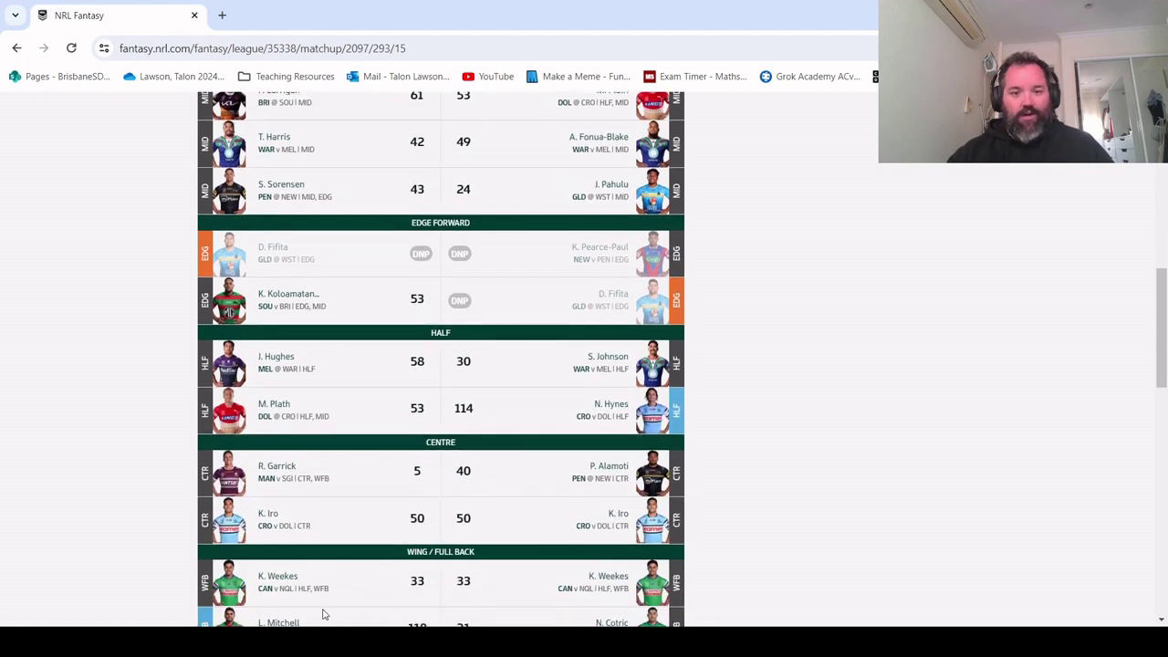
Switch the displayed Round 15 matchup to BIG K3FE vs Best Pinga crosstheland
{"action": "scroll", "coordinate": [305, 424], "scroll_direction": "up", "scroll_amount": 10}
{"action": "scroll", "coordinate": [306, 425], "scroll_direction": "up", "scroll_amount": 1}
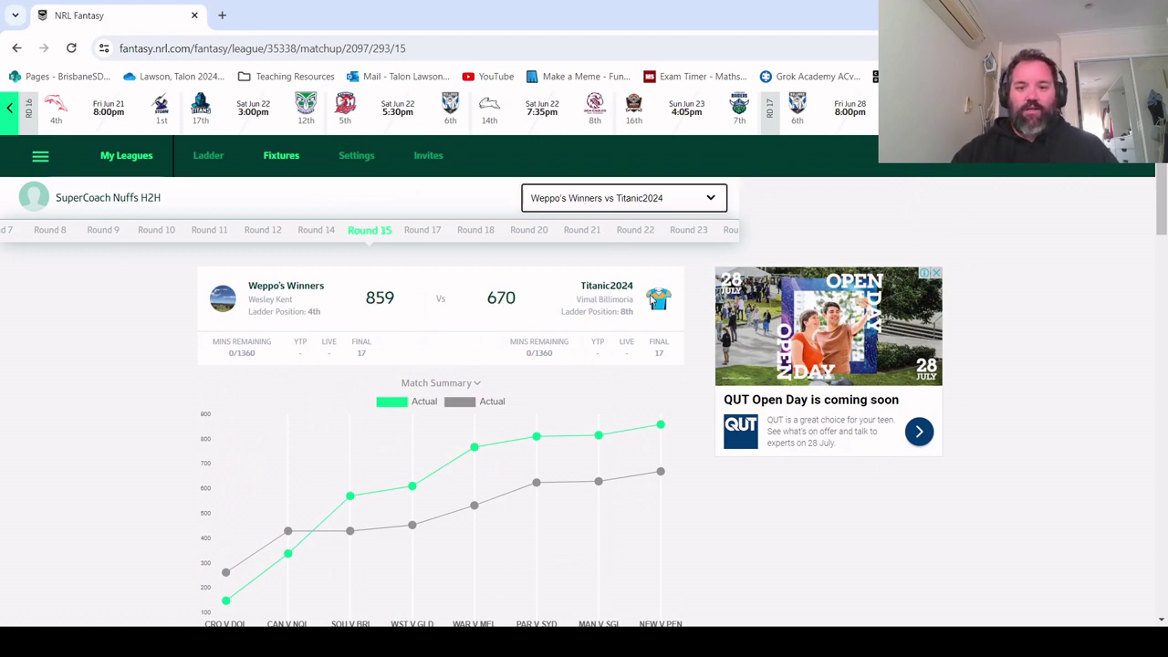
{"action": "key", "text": "Down"}
Compare the BIG K3FE and Best Pinga crosstheland player scores across all positions, the bench and the emergencies
{"action": "scroll", "coordinate": [619, 330], "scroll_direction": "down", "scroll_amount": 2}
{"action": "scroll", "coordinate": [625, 330], "scroll_direction": "down", "scroll_amount": 2}
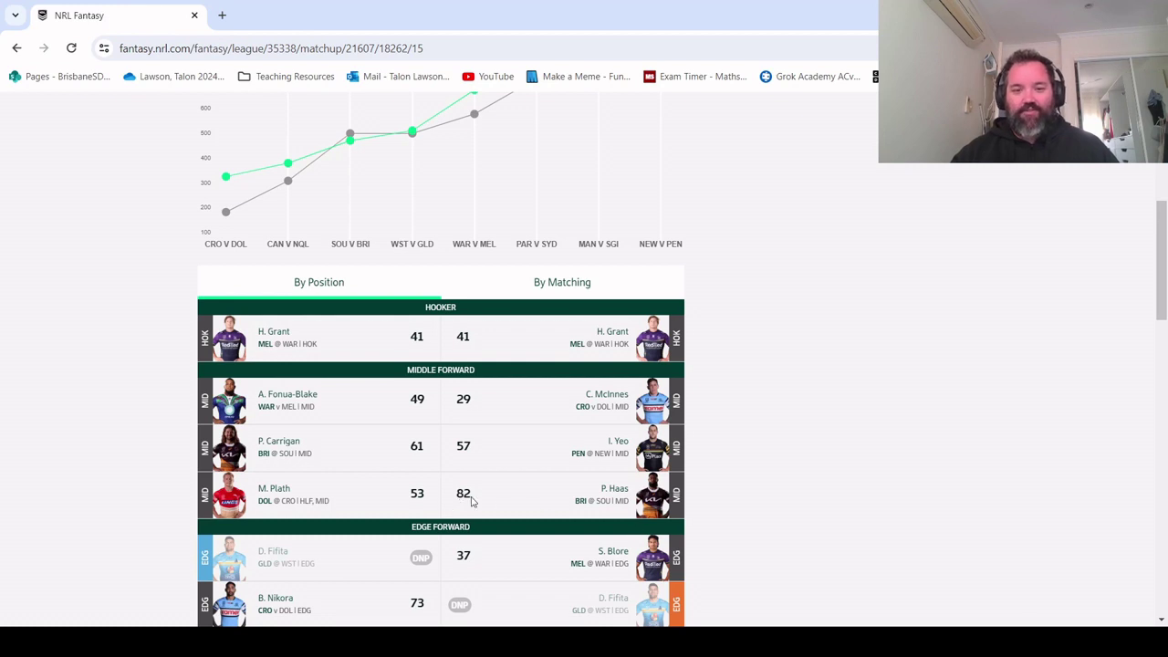
{"action": "scroll", "coordinate": [639, 497], "scroll_direction": "down", "scroll_amount": 2}
{"action": "scroll", "coordinate": [570, 454], "scroll_direction": "down", "scroll_amount": 1}
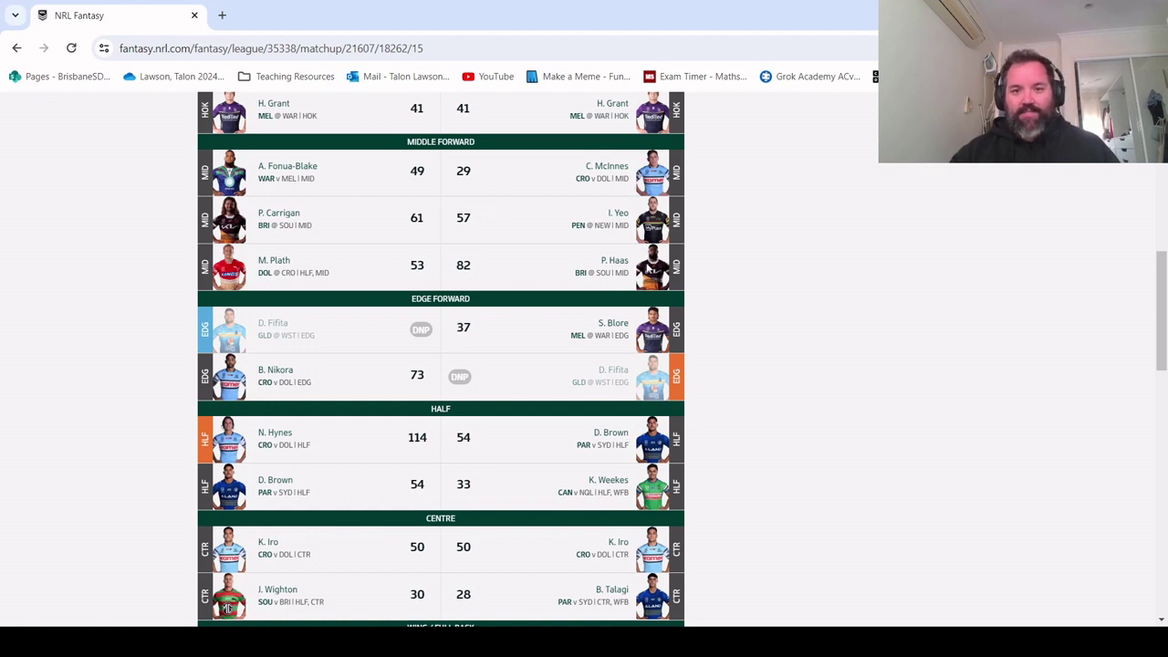
{"action": "scroll", "coordinate": [616, 215], "scroll_direction": "down", "scroll_amount": 3}
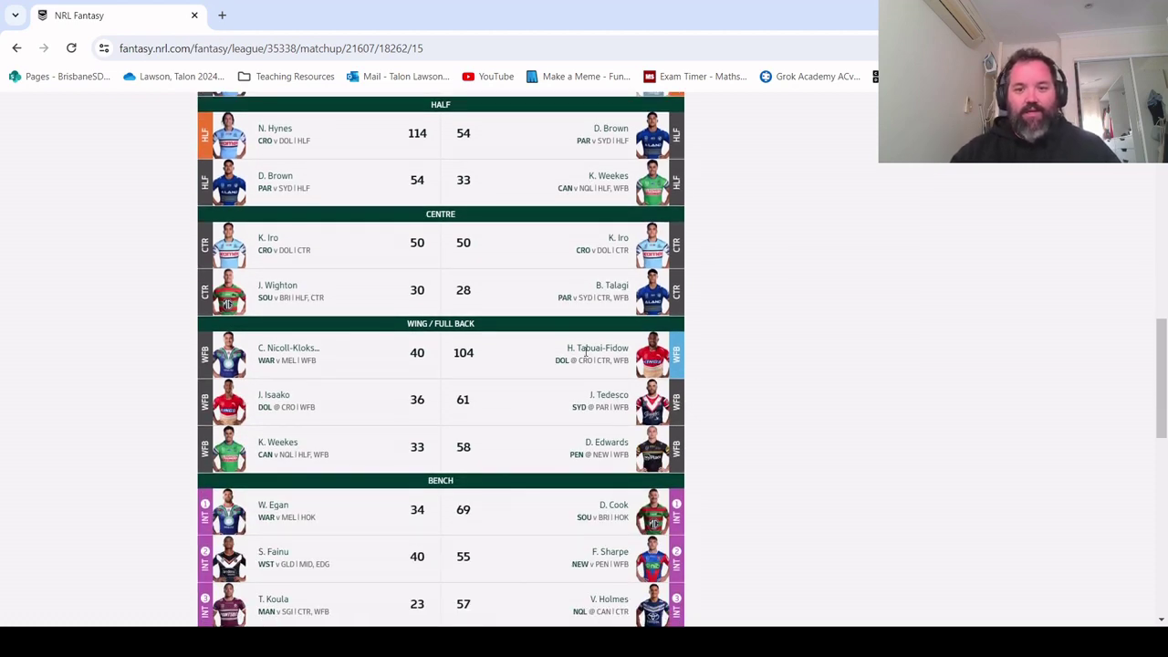
{"action": "scroll", "coordinate": [529, 351], "scroll_direction": "up", "scroll_amount": 2}
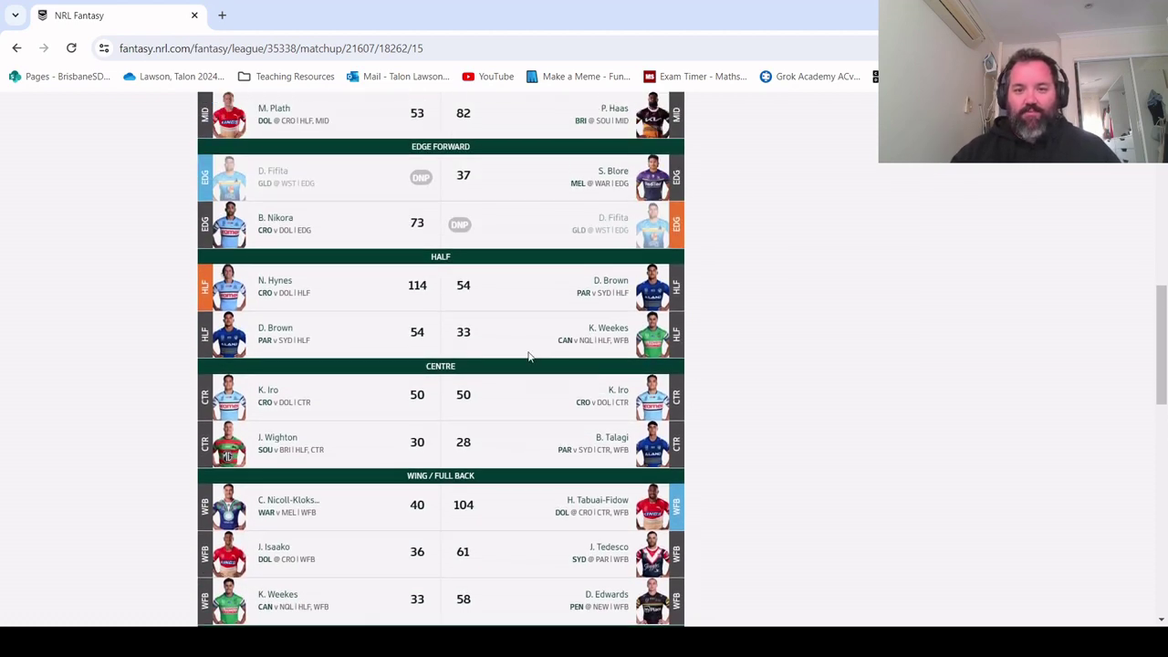
{"action": "scroll", "coordinate": [562, 279], "scroll_direction": "down", "scroll_amount": 3}
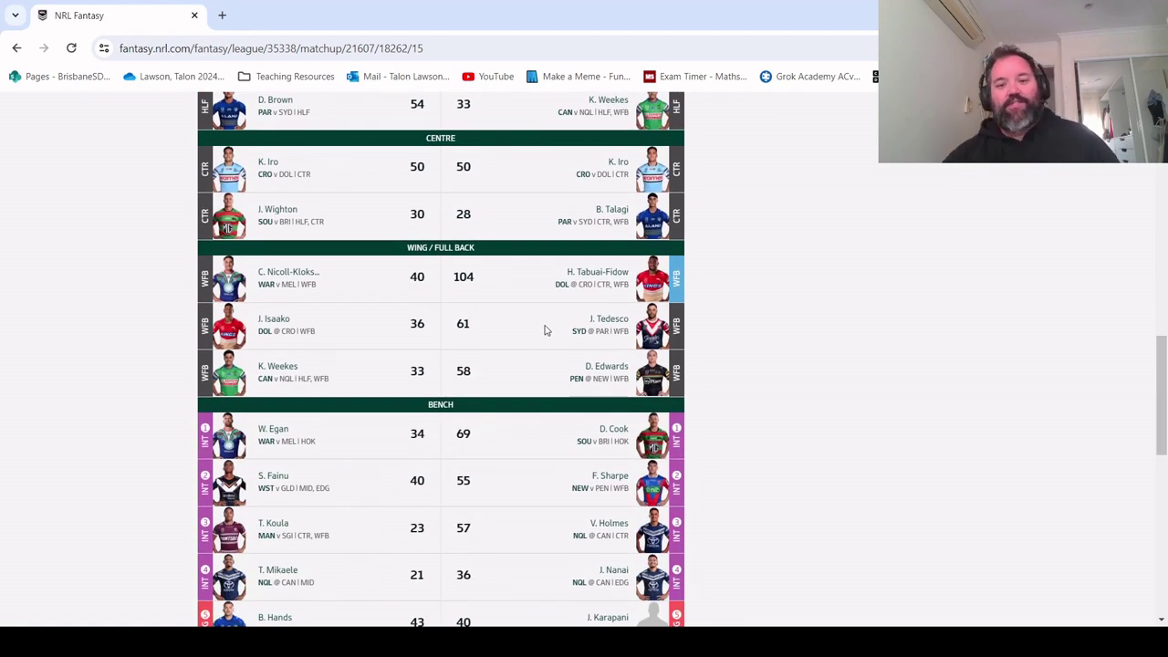
{"action": "scroll", "coordinate": [591, 394], "scroll_direction": "down", "scroll_amount": 1}
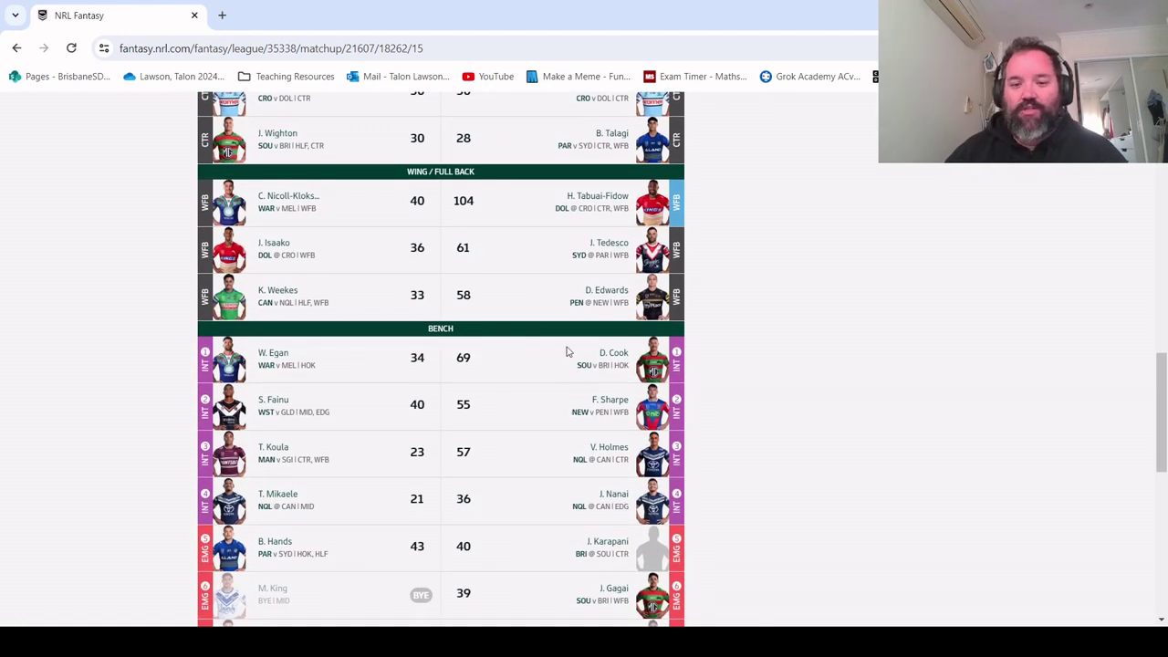
{"action": "scroll", "coordinate": [642, 434], "scroll_direction": "down", "scroll_amount": 1}
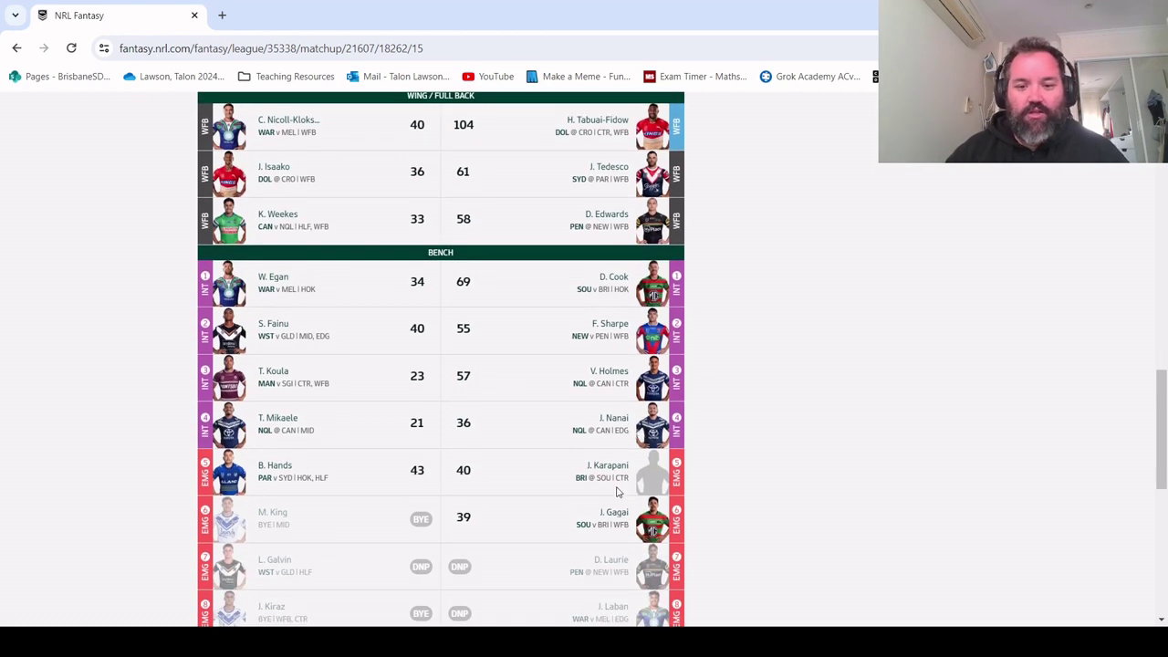
{"action": "scroll", "coordinate": [617, 489], "scroll_direction": "down", "scroll_amount": 1}
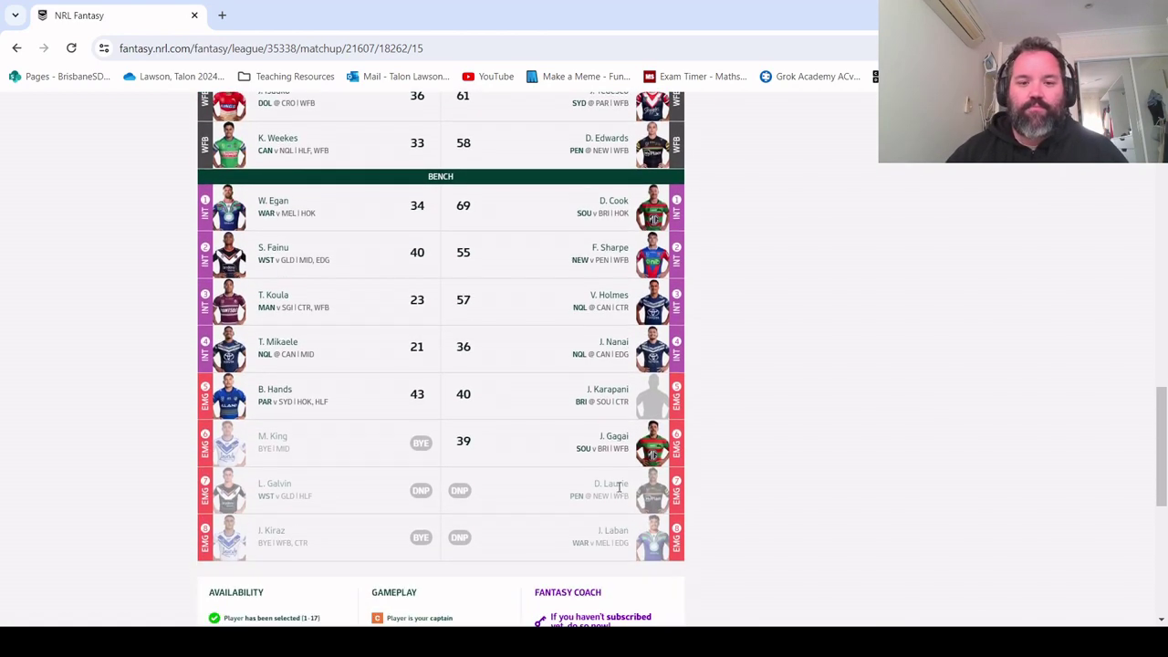
{"action": "scroll", "coordinate": [619, 489], "scroll_direction": "up", "scroll_amount": 8}
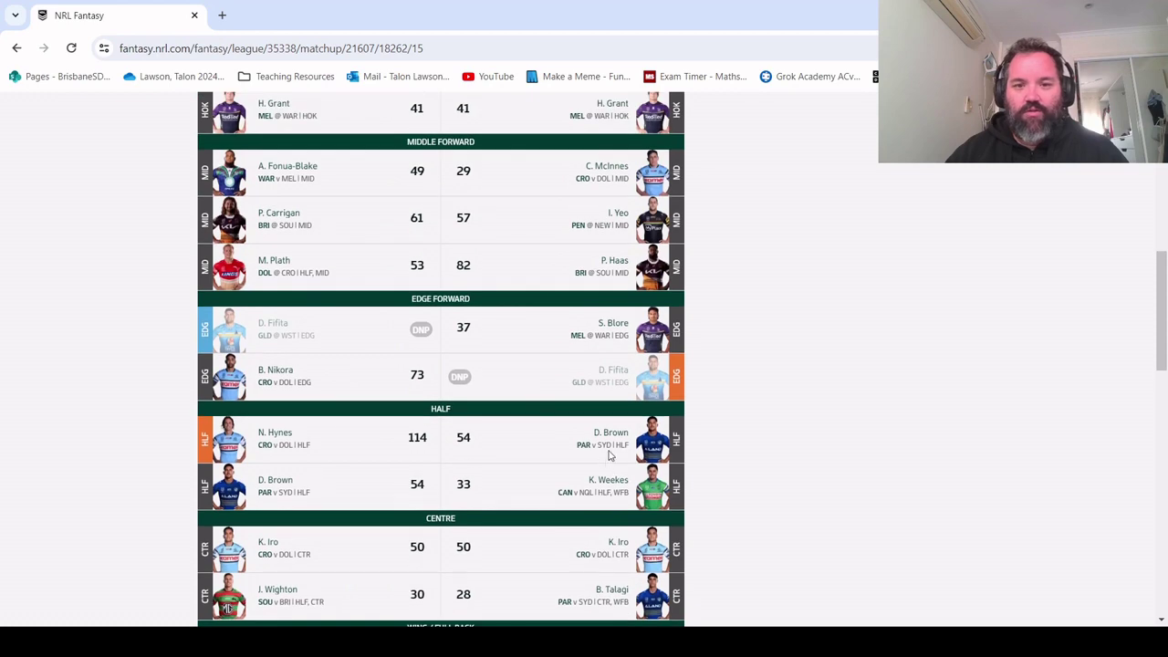
{"action": "scroll", "coordinate": [611, 454], "scroll_direction": "up", "scroll_amount": 1}
{"action": "scroll", "coordinate": [610, 455], "scroll_direction": "down", "scroll_amount": 8}
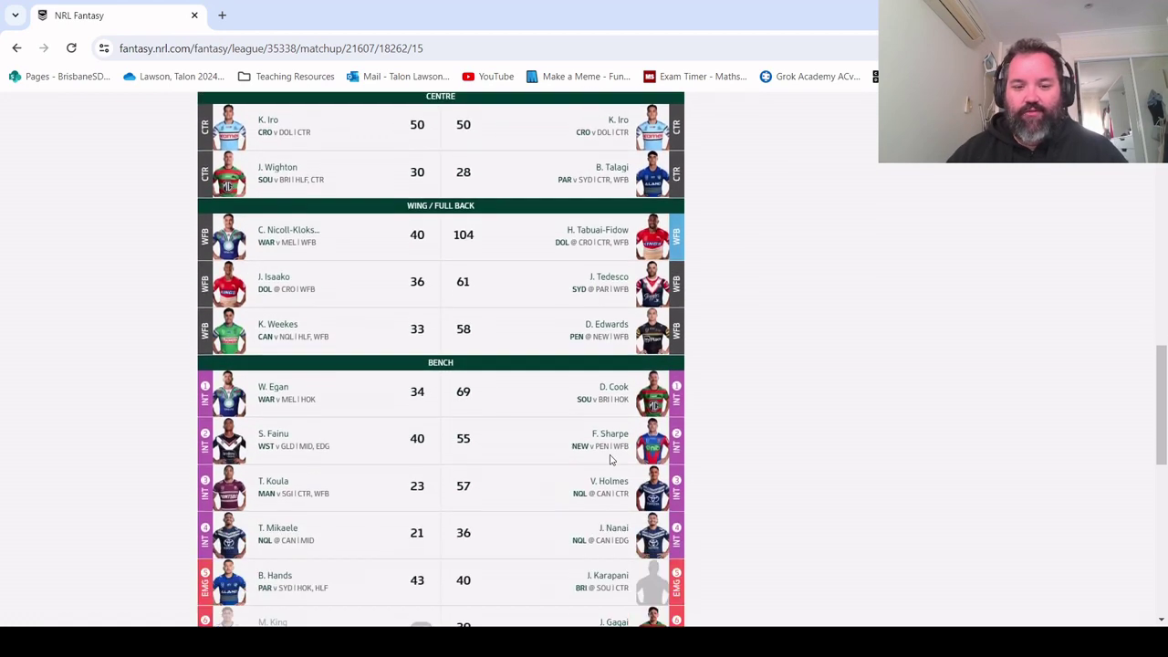
{"action": "scroll", "coordinate": [606, 277], "scroll_direction": "up", "scroll_amount": 1}
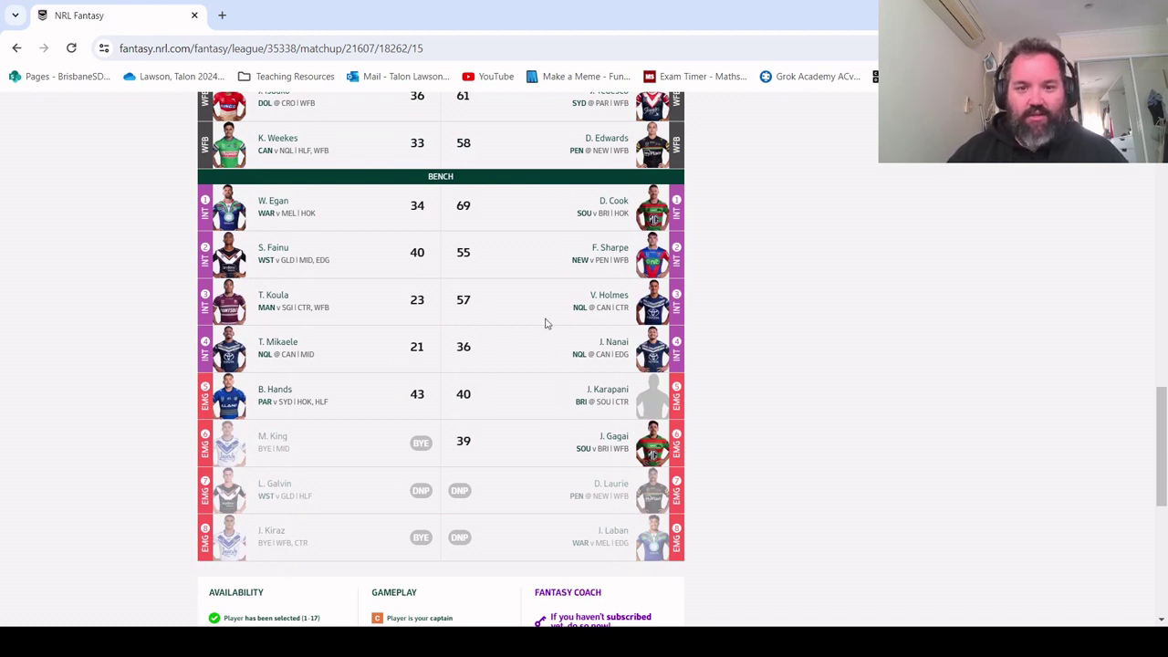
View the player card of Fletcher Sharpe from Best Pinga crosstheland's bench and close it
{"action": "scroll", "coordinate": [568, 352], "scroll_direction": "up", "scroll_amount": 1}
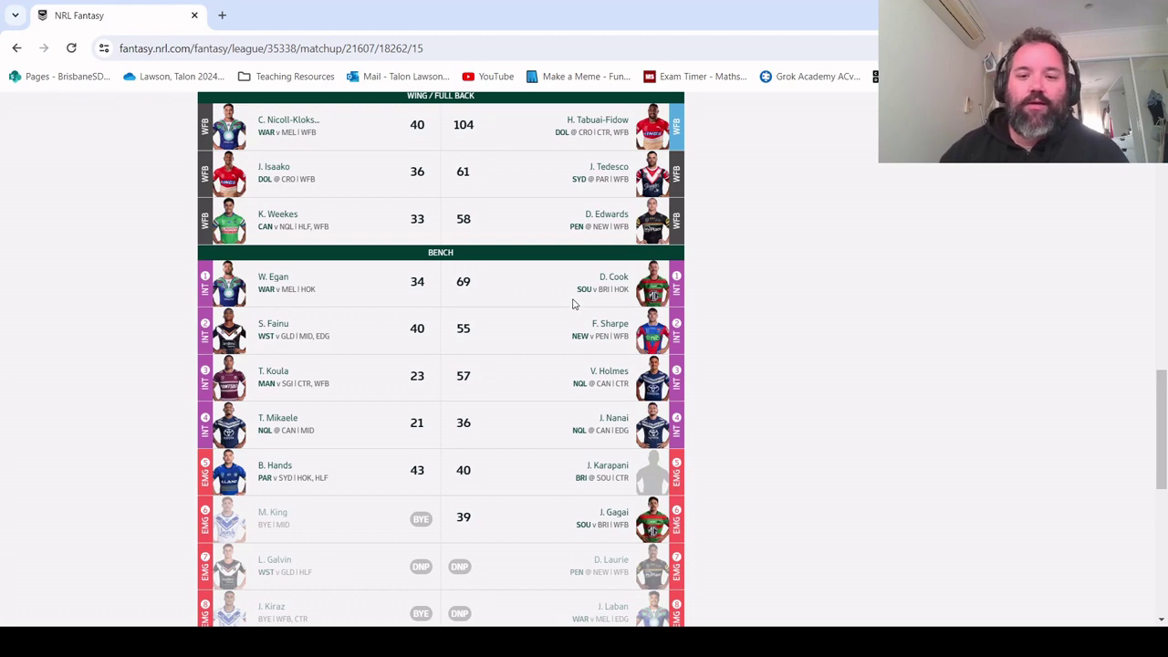
{"action": "left_click", "coordinate": [600, 323]}
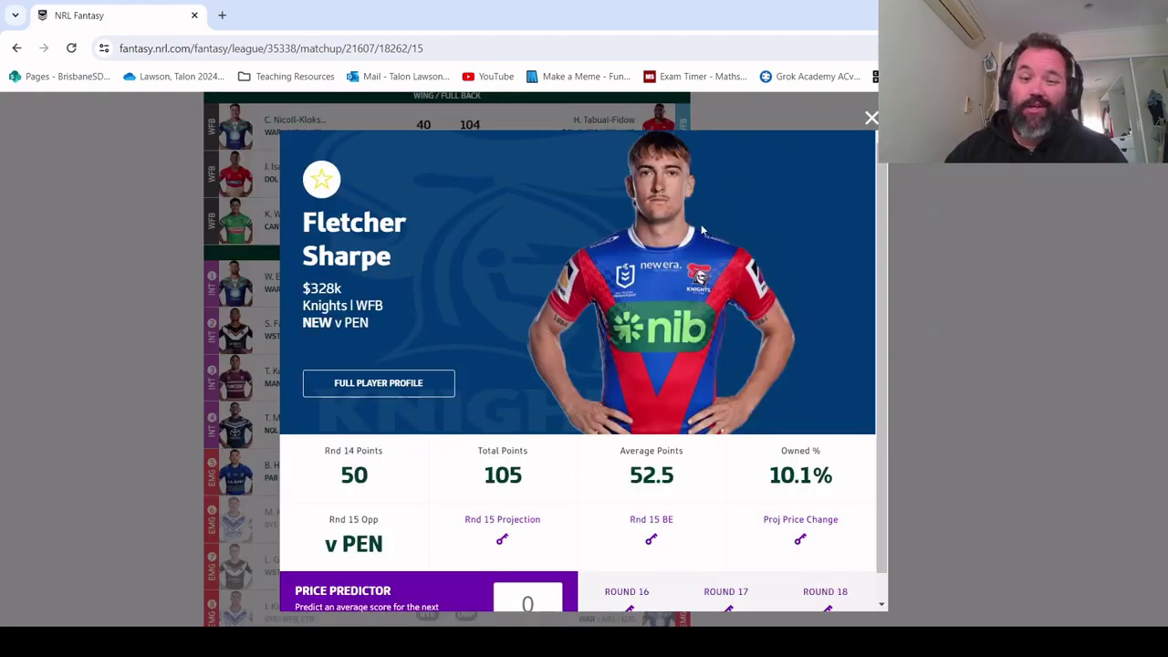
{"action": "left_click", "coordinate": [872, 125]}
Go to the My Team page and show The Angry Pirates' Round 16 line-up
{"action": "scroll", "coordinate": [443, 441], "scroll_direction": "up", "scroll_amount": 15}
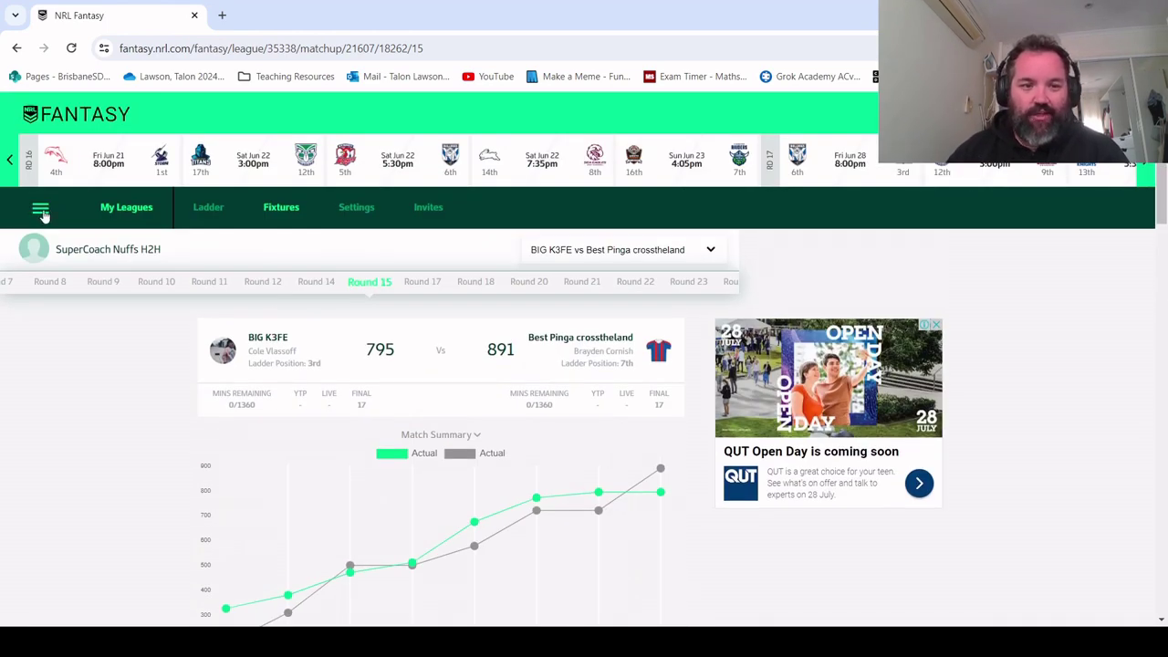
{"action": "left_click", "coordinate": [40, 207]}
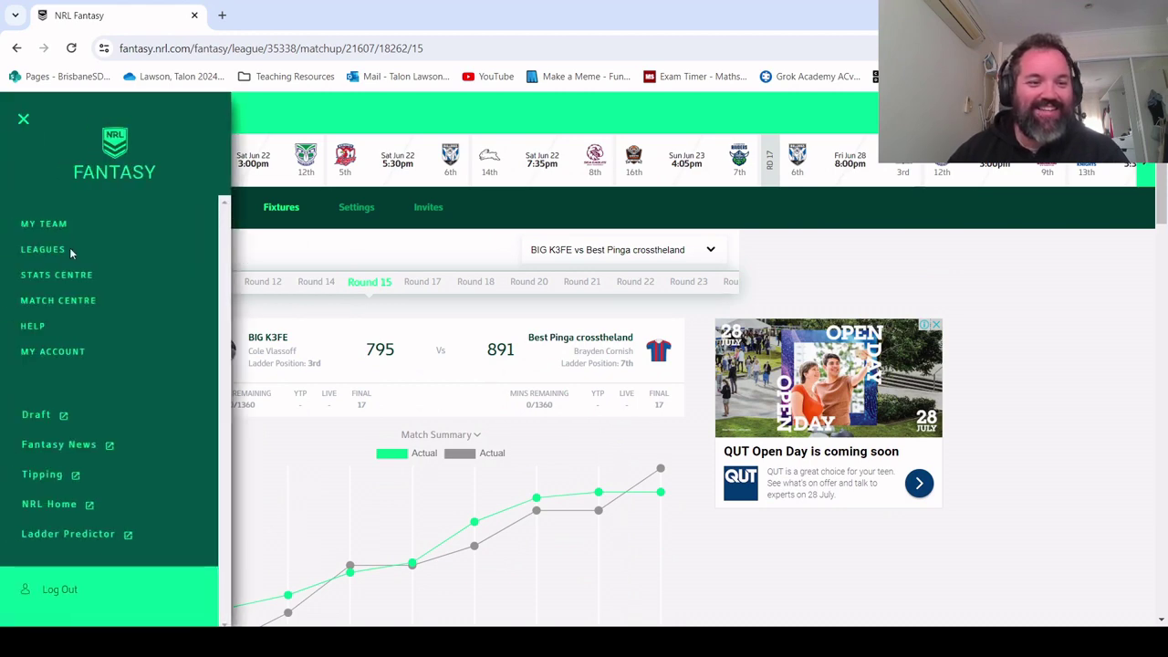
{"action": "left_click", "coordinate": [44, 224]}
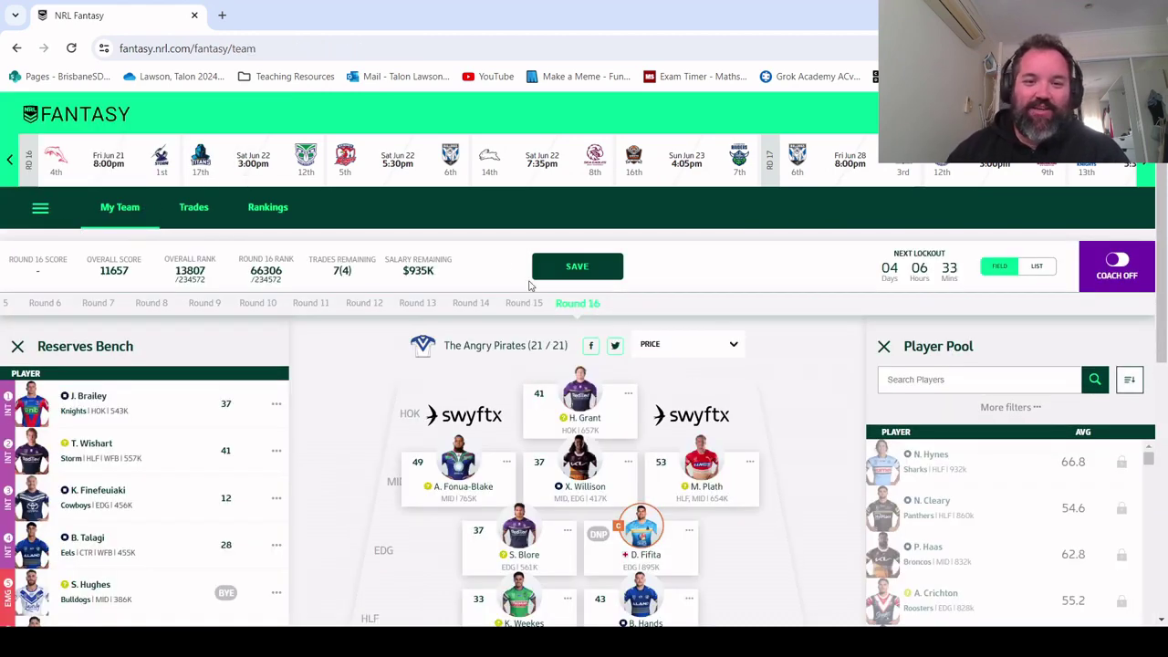
{"action": "scroll", "coordinate": [183, 333], "scroll_direction": "down", "scroll_amount": 2}
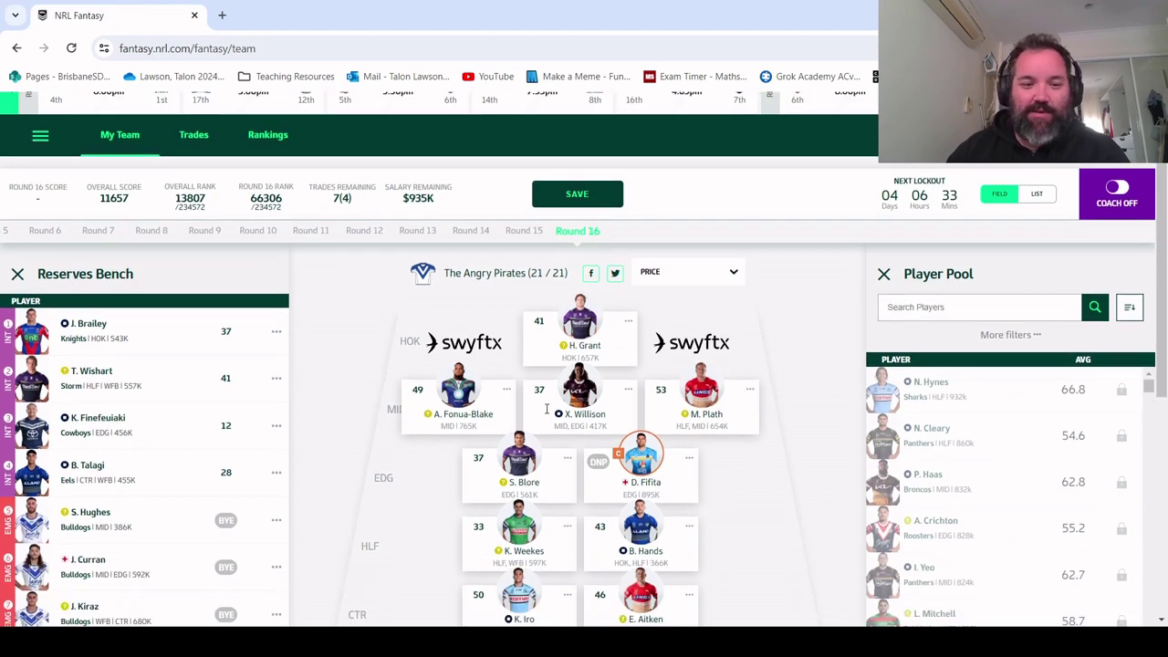
Substitute T. Wishart for B. Hands in the halves and J. Kiraz for K. Iro in the centres
{"action": "left_click", "coordinate": [275, 302]}
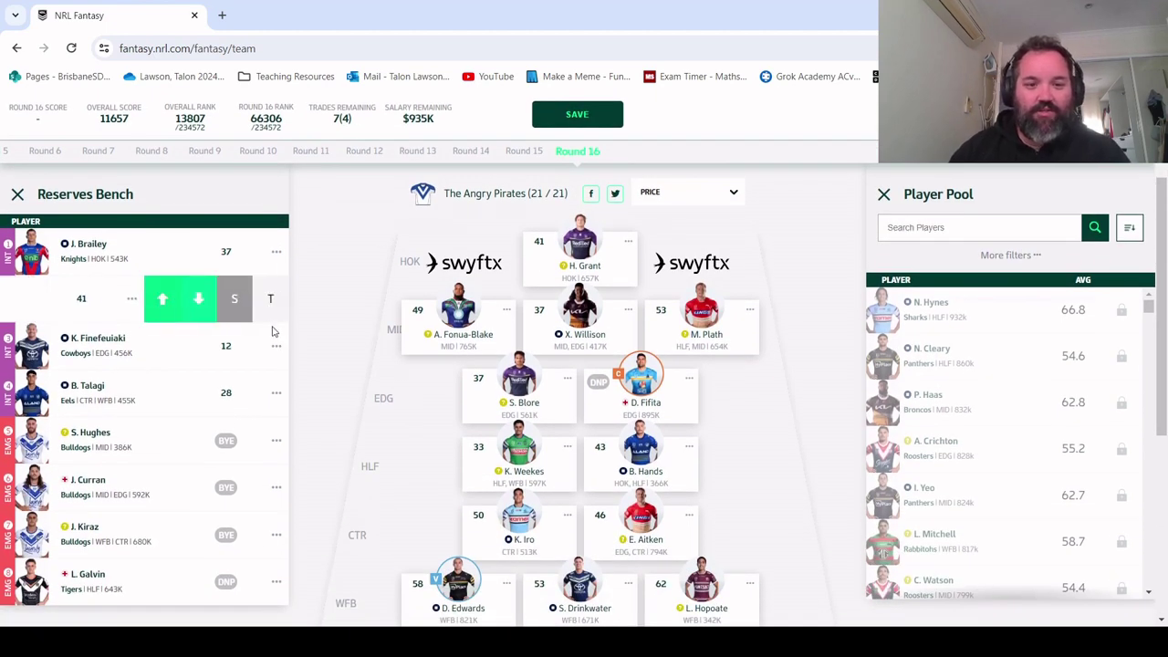
{"action": "left_click", "coordinate": [235, 301]}
{"action": "left_click", "coordinate": [665, 461]}
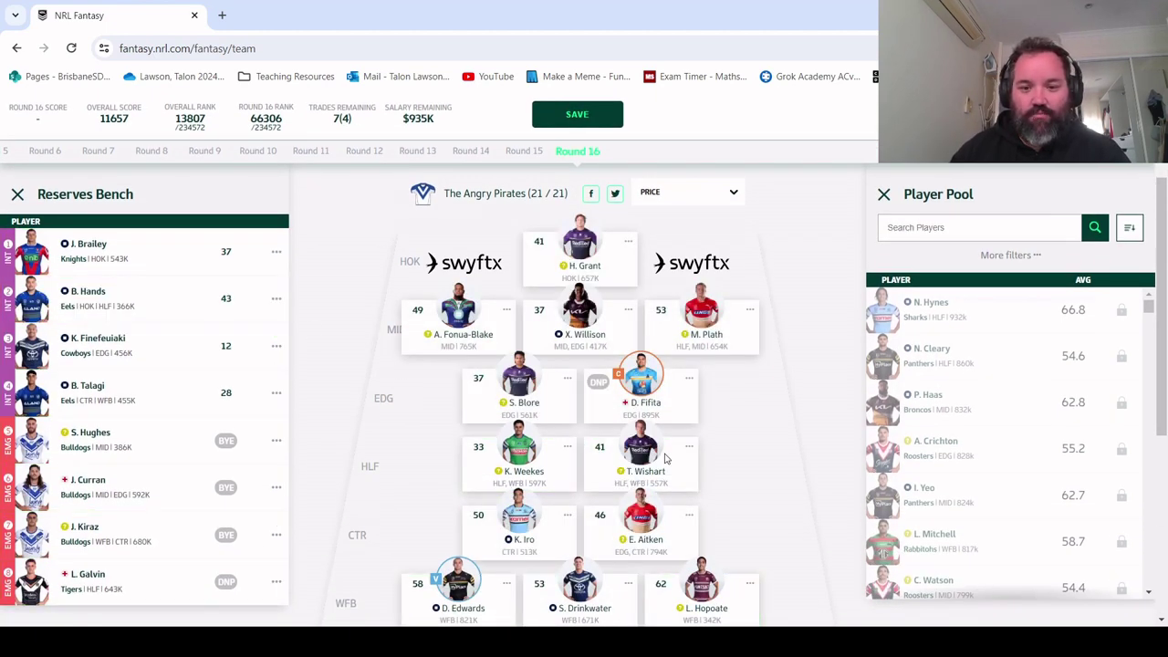
{"action": "scroll", "coordinate": [435, 435], "scroll_direction": "down", "scroll_amount": 2}
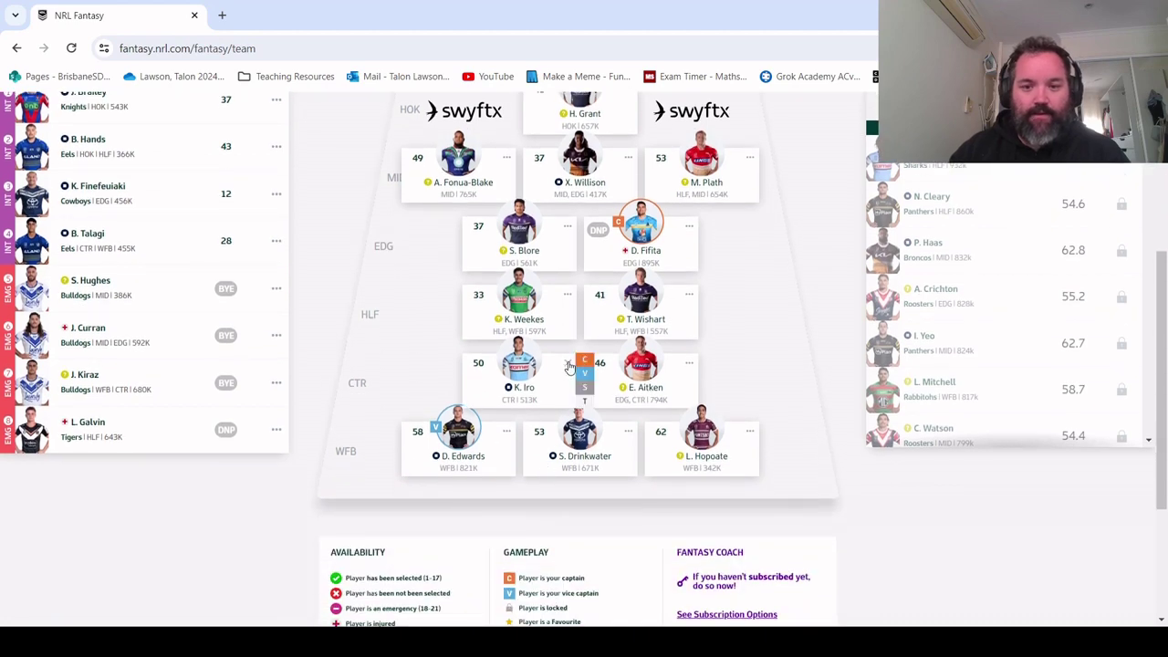
{"action": "left_click", "coordinate": [584, 390]}
{"action": "left_click", "coordinate": [188, 373]}
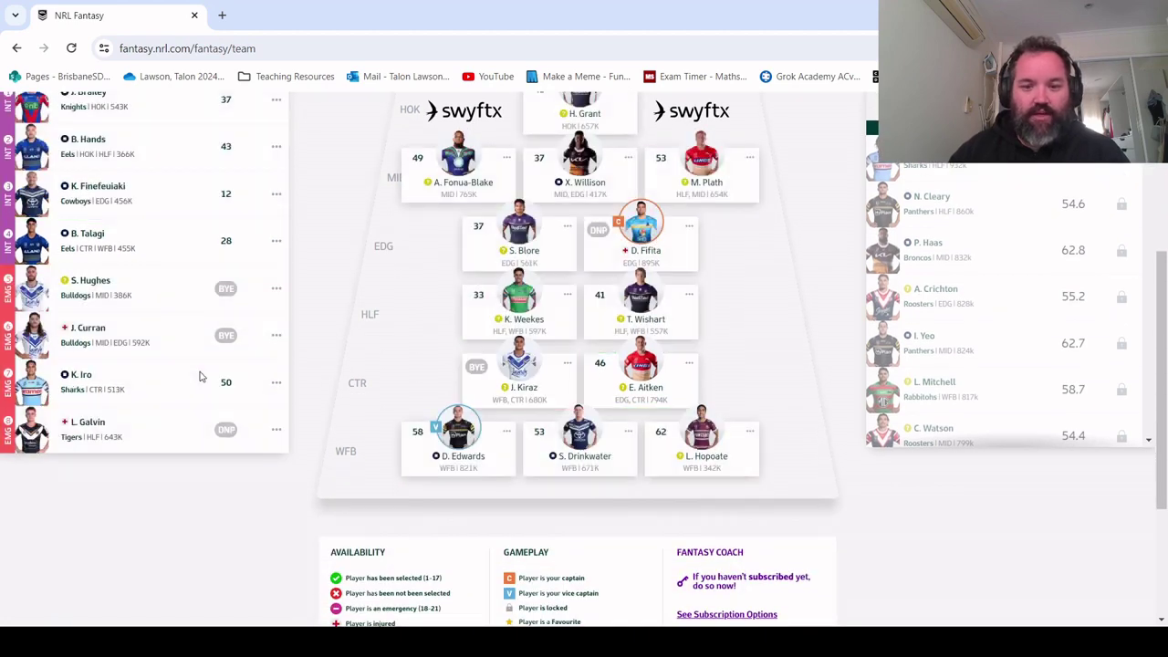
Substitute J. Curran from the emergencies for X. Willison in the middle forwards
{"action": "left_click", "coordinate": [283, 291]}
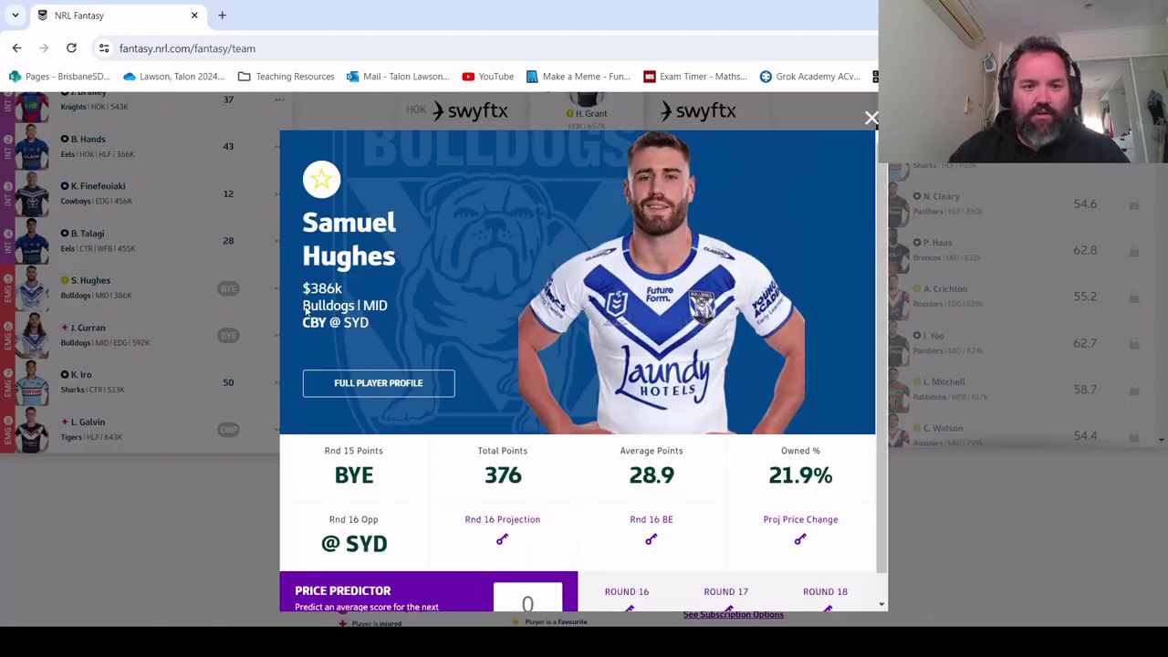
{"action": "left_click", "coordinate": [870, 117]}
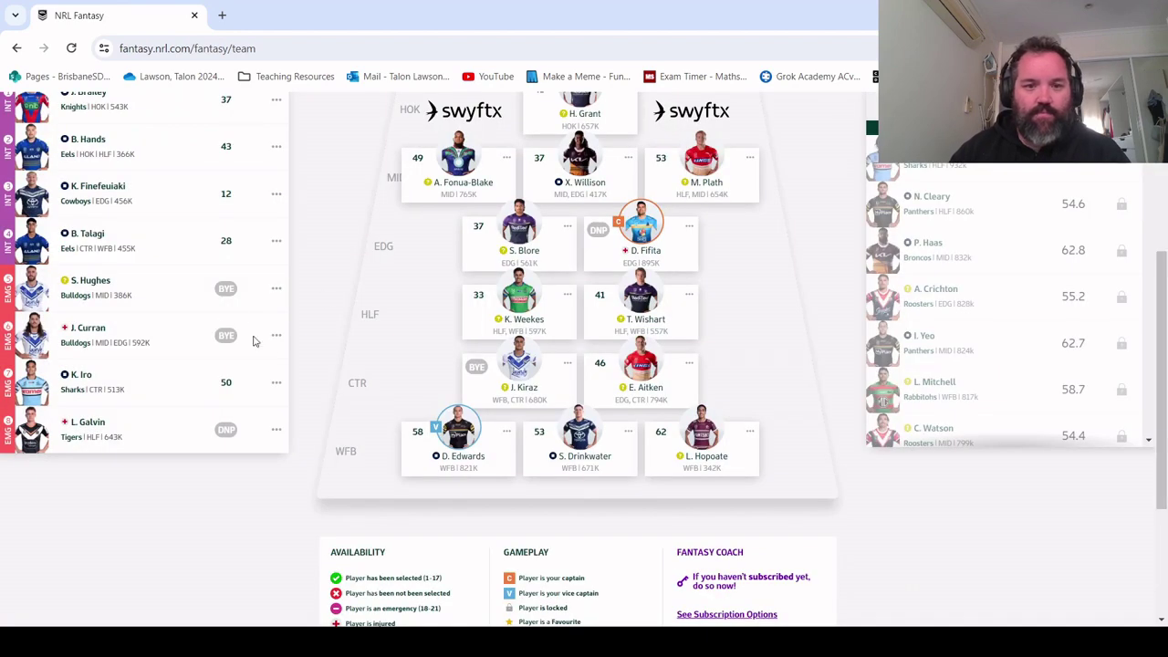
{"action": "left_click", "coordinate": [273, 336]}
{"action": "left_click", "coordinate": [235, 345]}
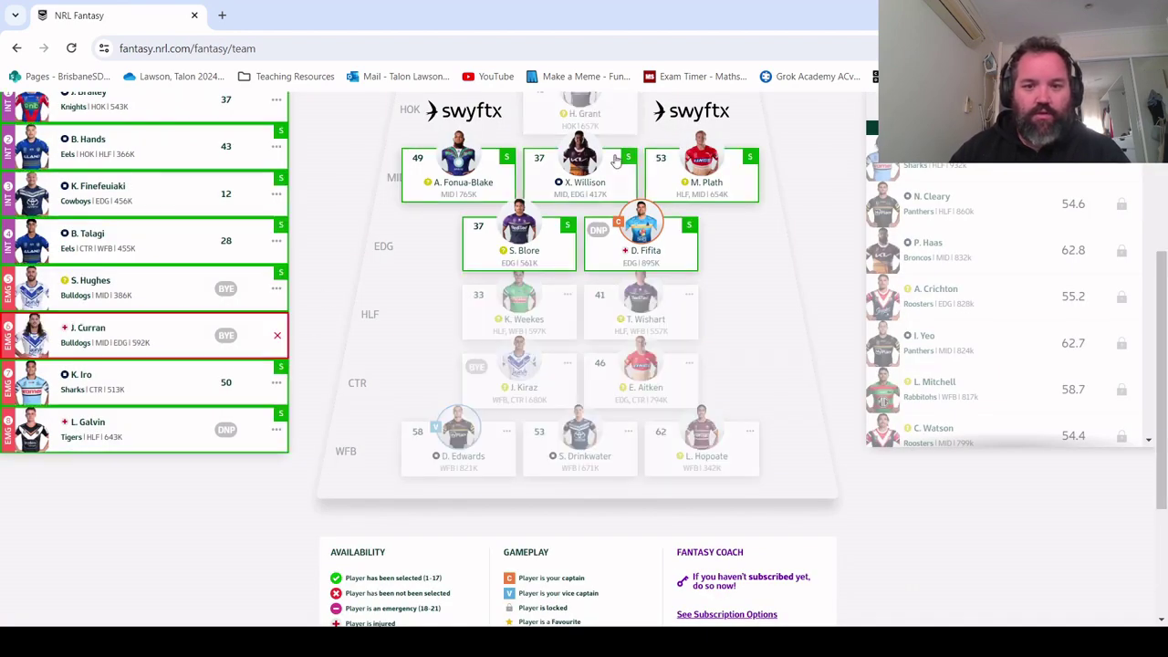
{"action": "left_click", "coordinate": [608, 165]}
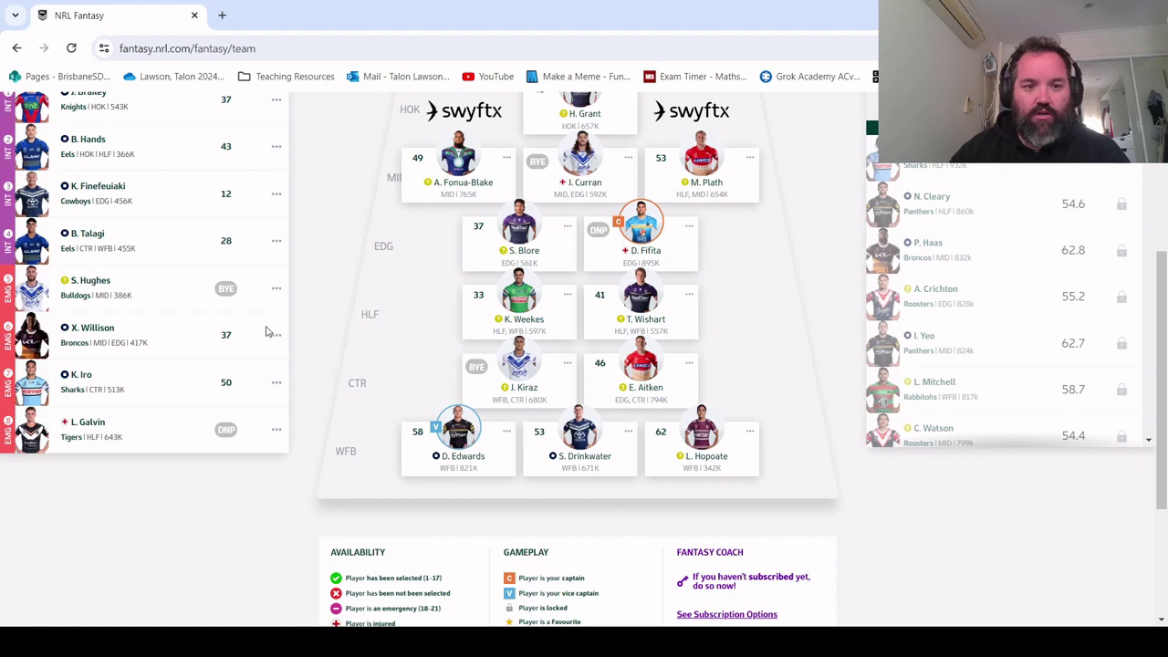
{"action": "scroll", "coordinate": [273, 340], "scroll_direction": "up", "scroll_amount": 2}
{"action": "scroll", "coordinate": [270, 360], "scroll_direction": "down", "scroll_amount": 1}
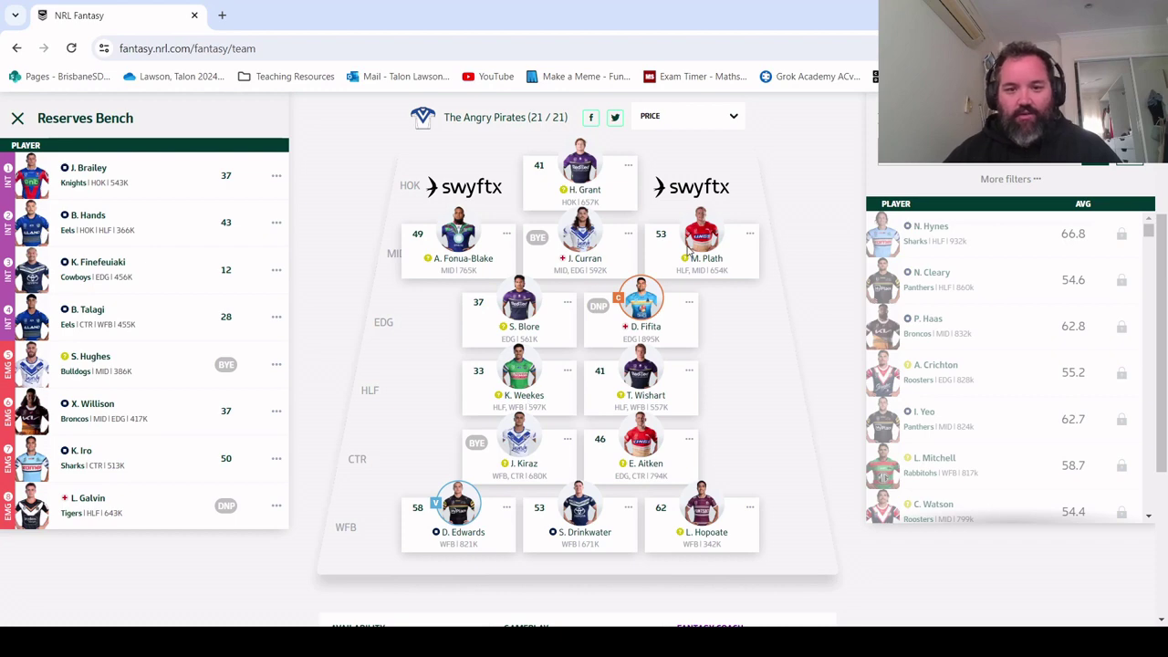
{"action": "left_click", "coordinate": [276, 364]}
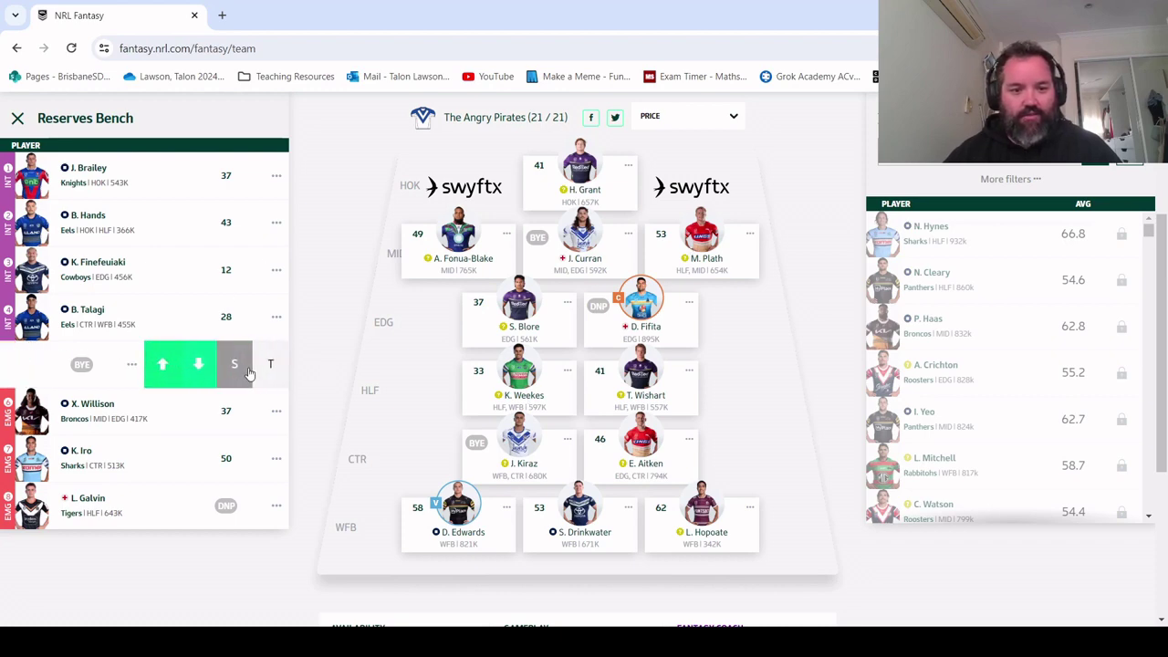
{"action": "left_click", "coordinate": [697, 242]}
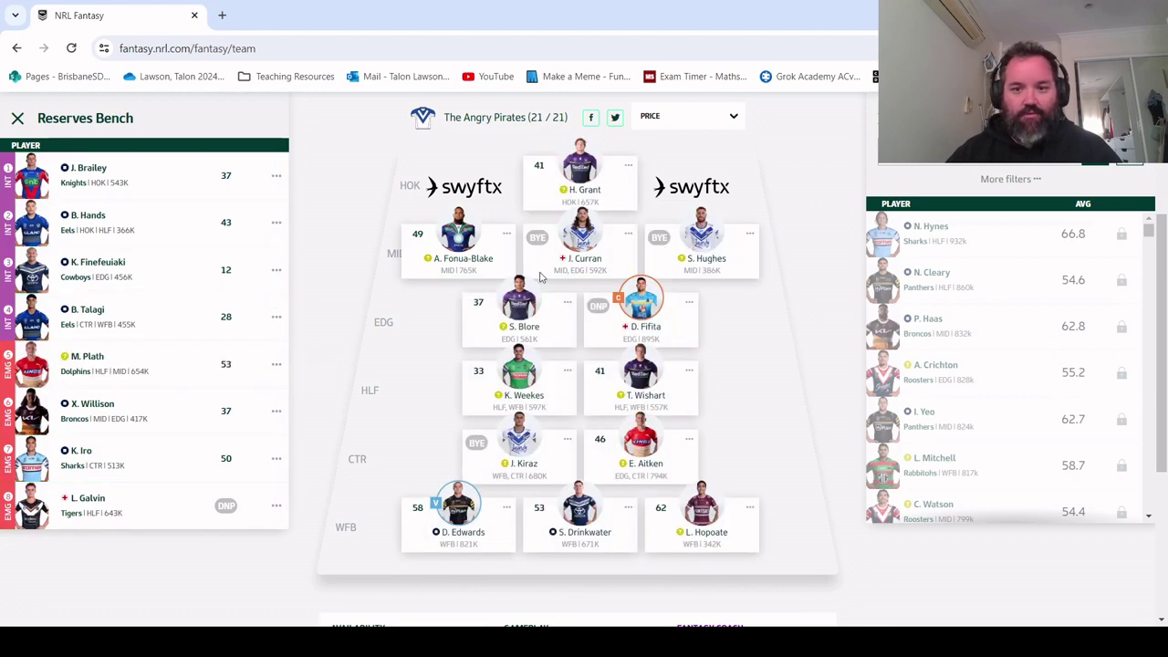
{"action": "left_click", "coordinate": [276, 364]}
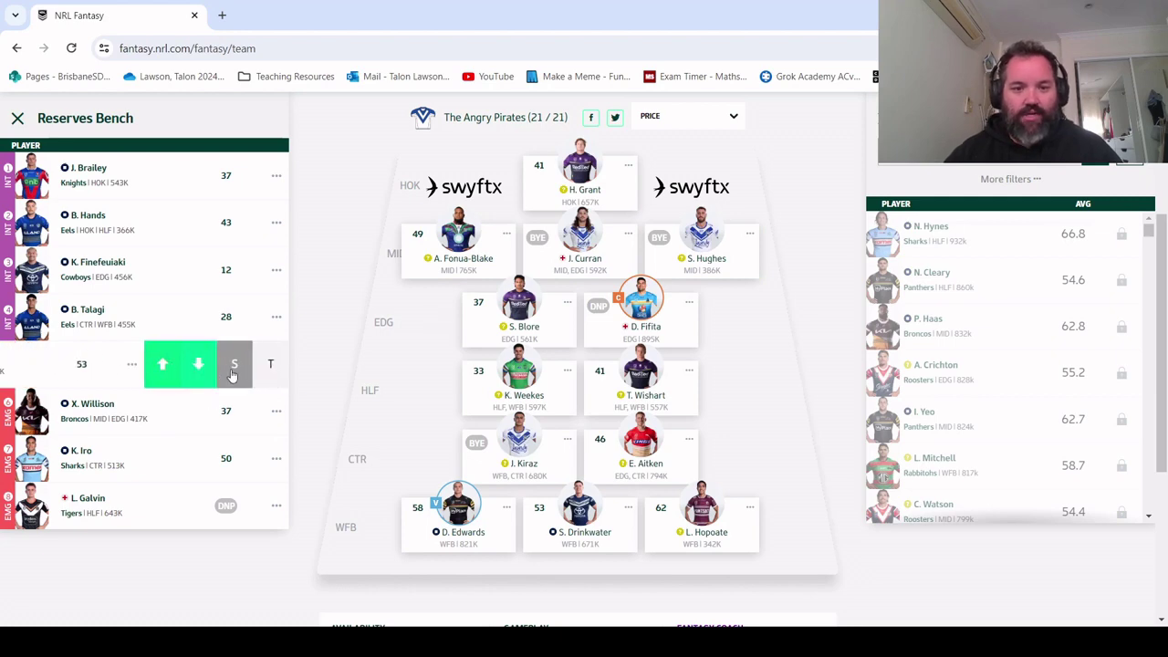
{"action": "left_click", "coordinate": [233, 376]}
{"action": "left_click", "coordinate": [639, 383]}
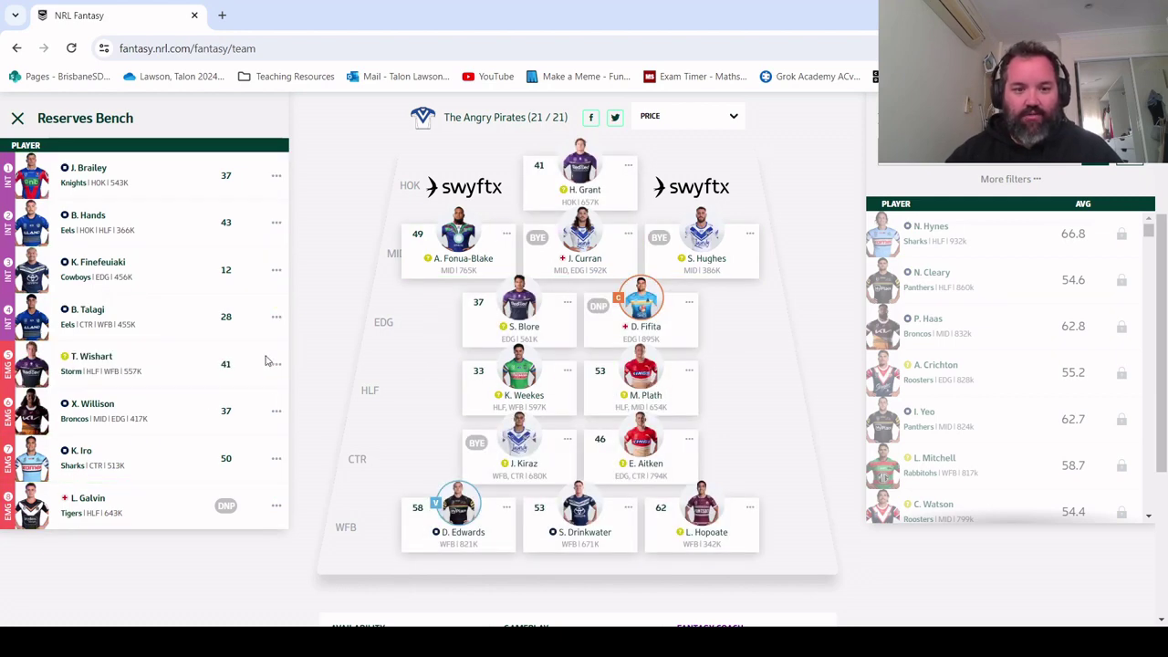
{"action": "left_click", "coordinate": [271, 370]}
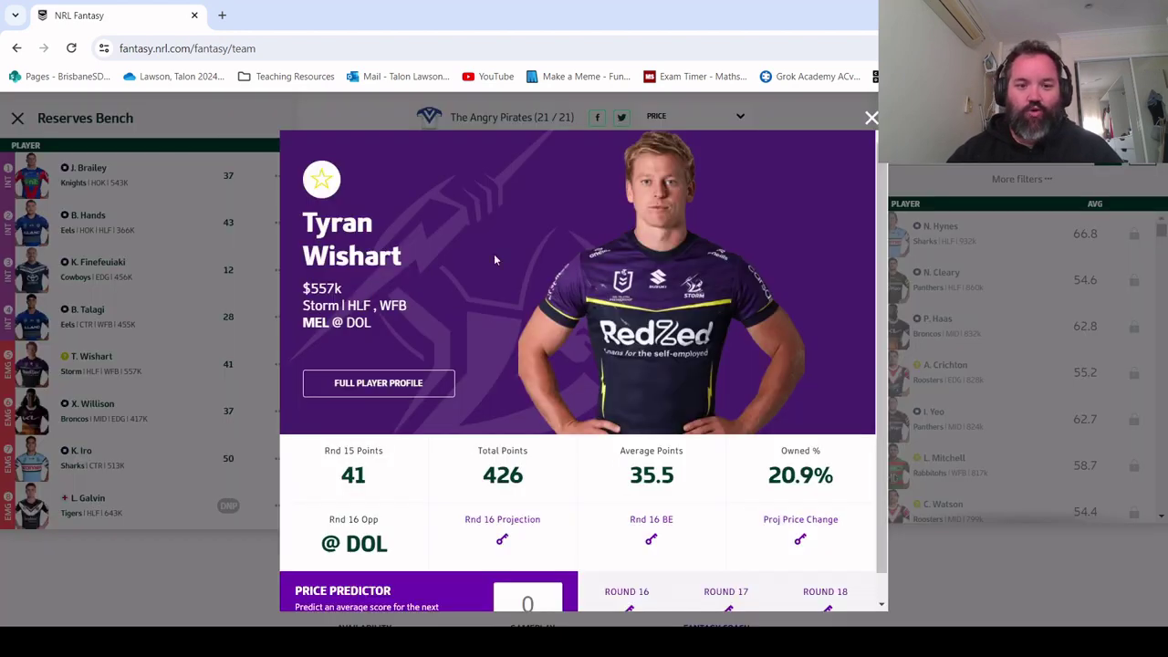
{"action": "left_click", "coordinate": [871, 120]}
{"action": "left_click", "coordinate": [275, 366]}
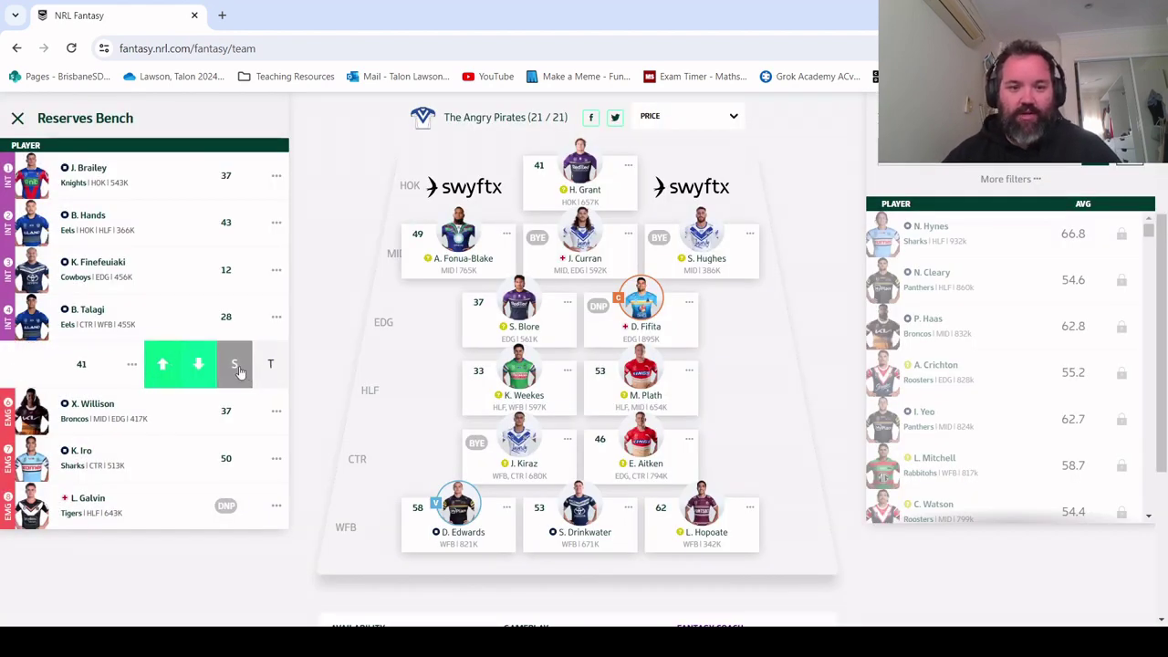
{"action": "left_click", "coordinate": [237, 368]}
{"action": "left_click", "coordinate": [573, 498]}
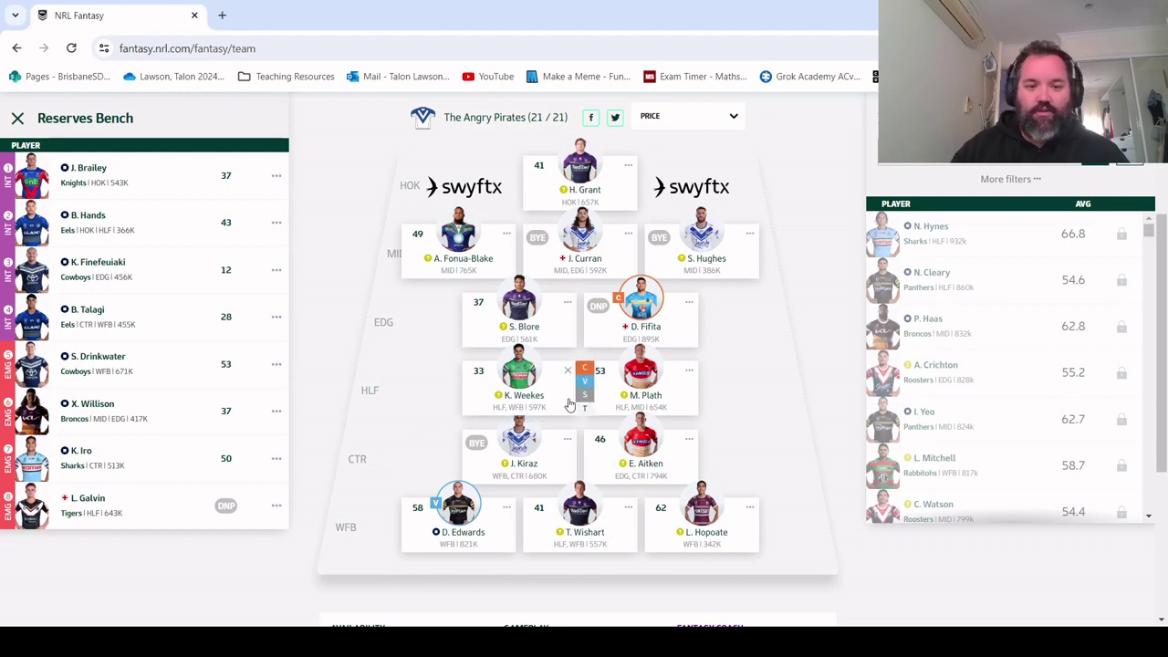
{"action": "left_click", "coordinate": [522, 409]}
{"action": "left_click", "coordinate": [209, 505]}
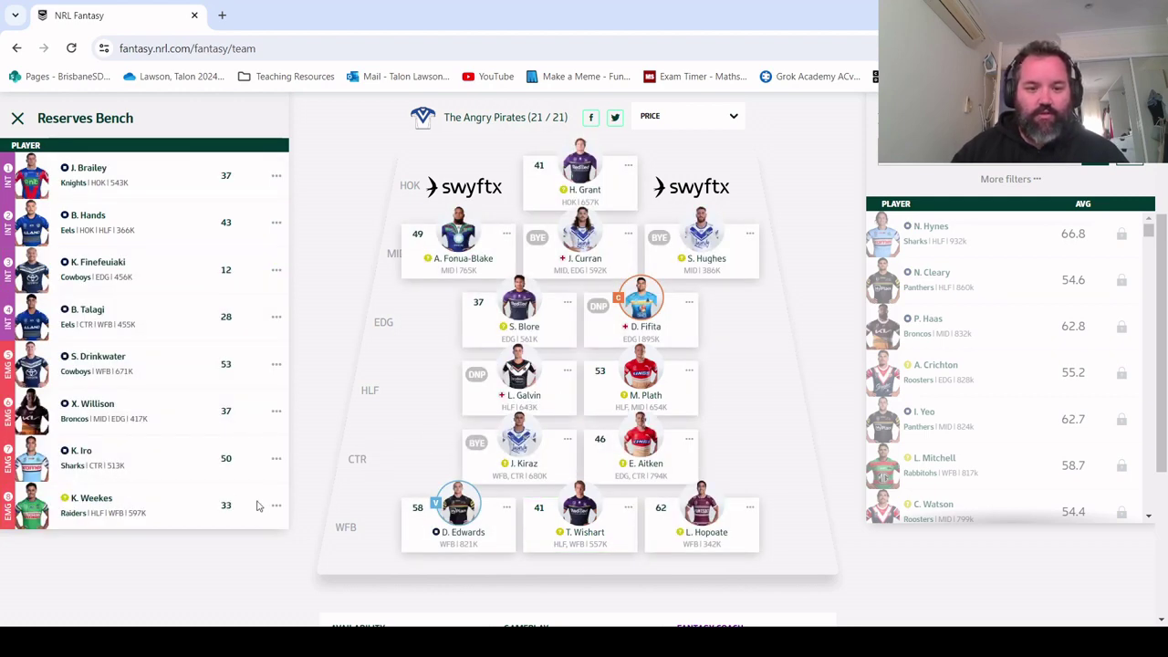
{"action": "mouse_move", "coordinate": [281, 511]}
{"action": "left_click", "coordinate": [203, 505]}
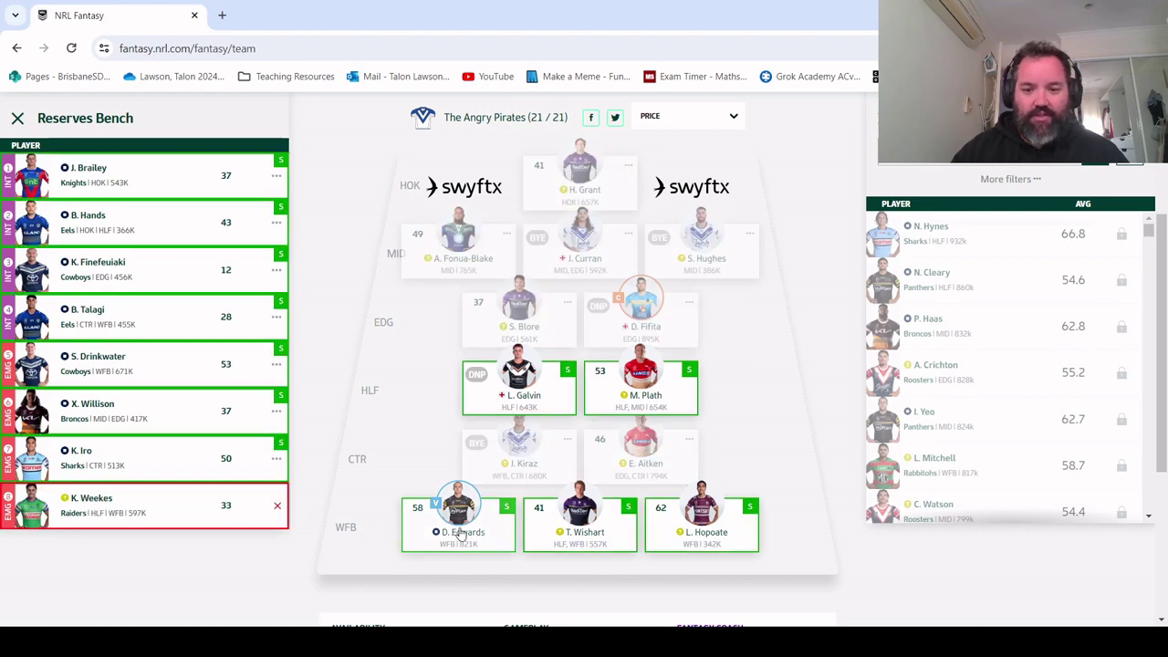
{"action": "left_click", "coordinate": [461, 524]}
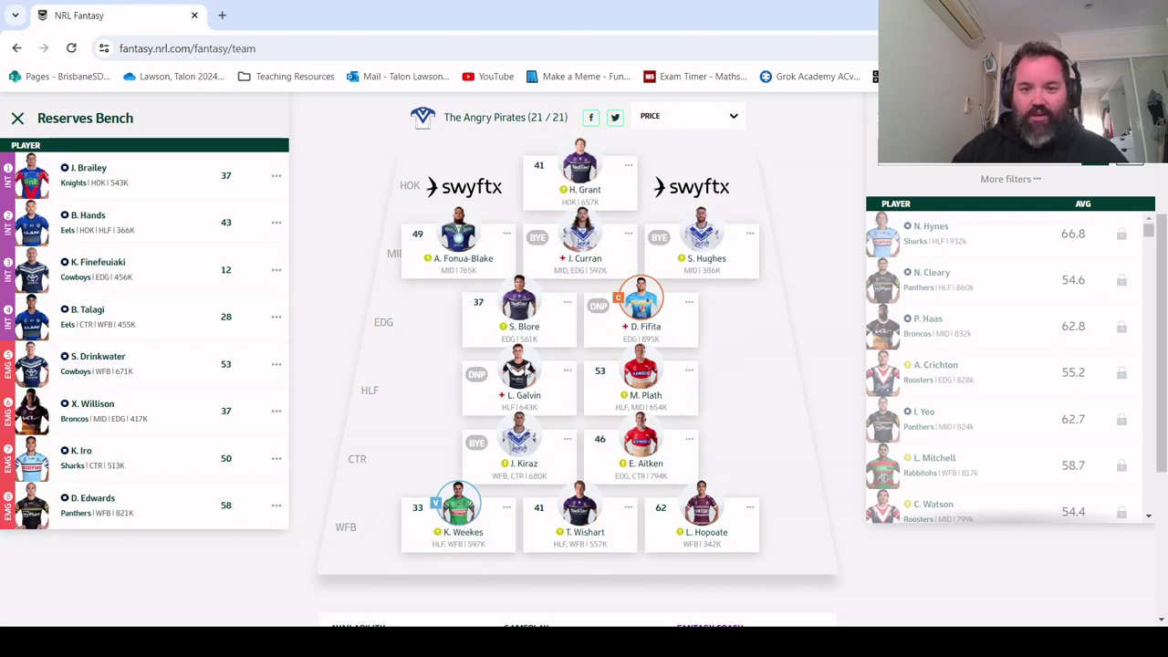
{"action": "scroll", "coordinate": [527, 365], "scroll_direction": "up", "scroll_amount": 2}
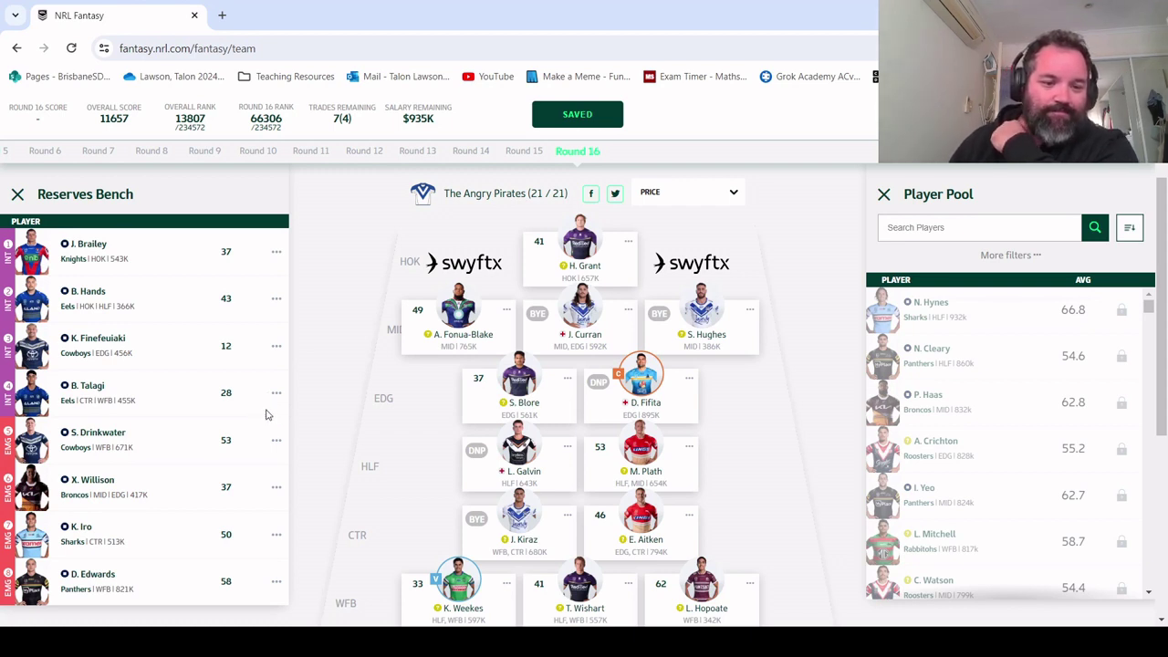
Select K. Finefeuiaki from the reserves bench as the player to trade out in Trade 1
{"action": "left_click", "coordinate": [275, 346]}
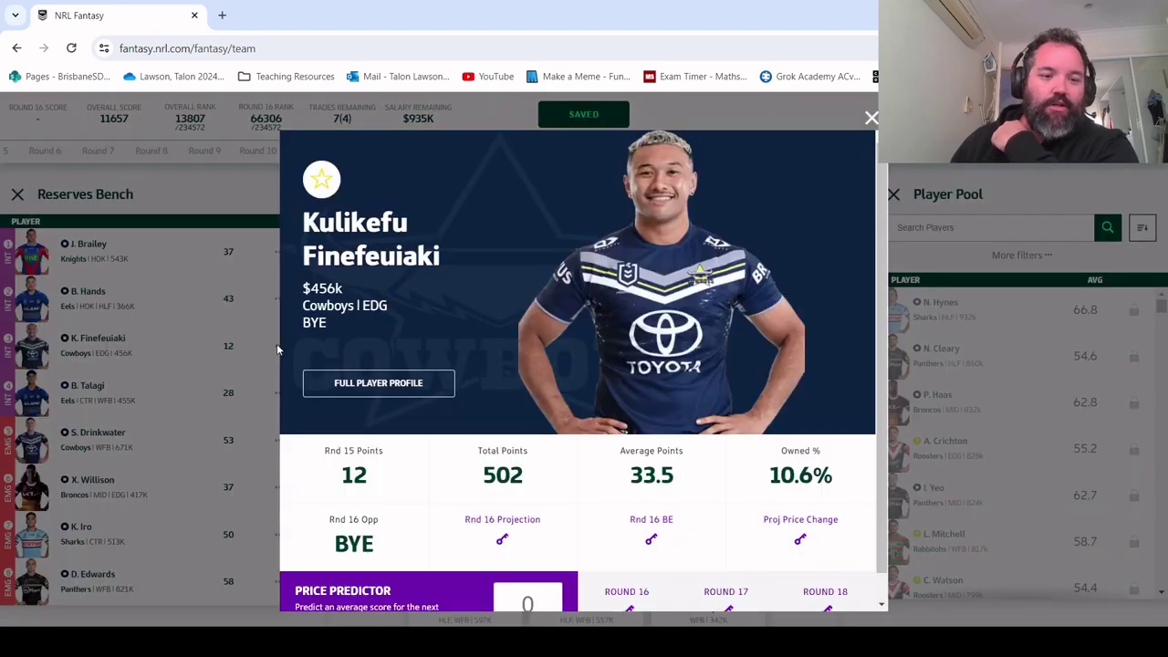
{"action": "left_click", "coordinate": [871, 118]}
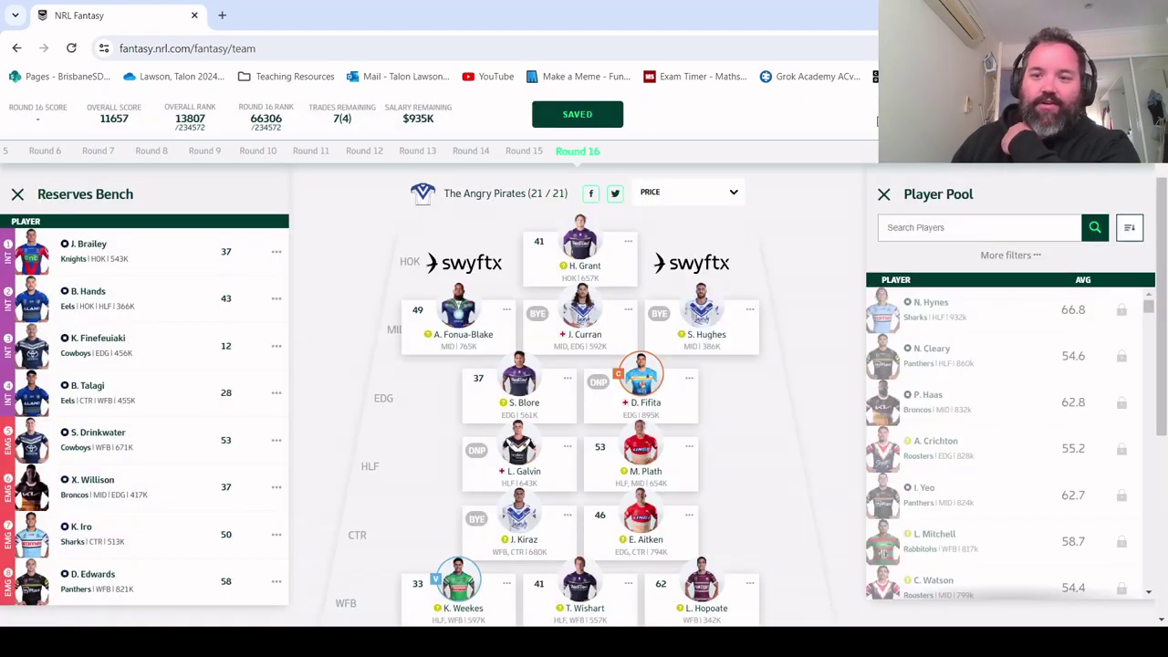
{"action": "left_click", "coordinate": [278, 354]}
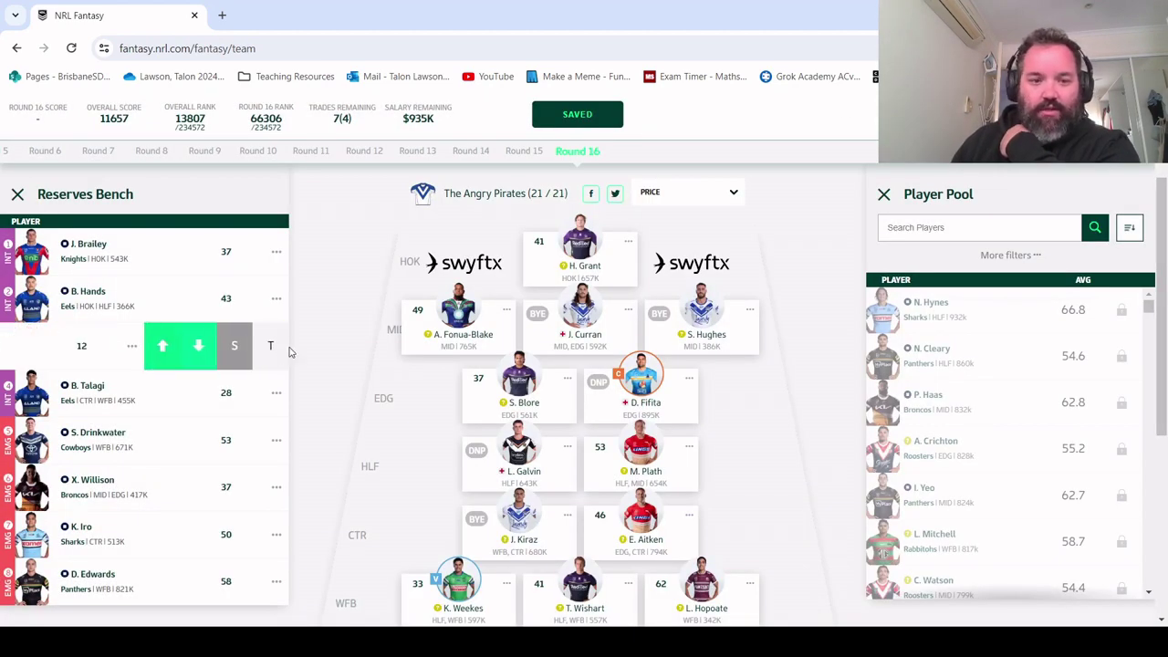
{"action": "left_click", "coordinate": [271, 353]}
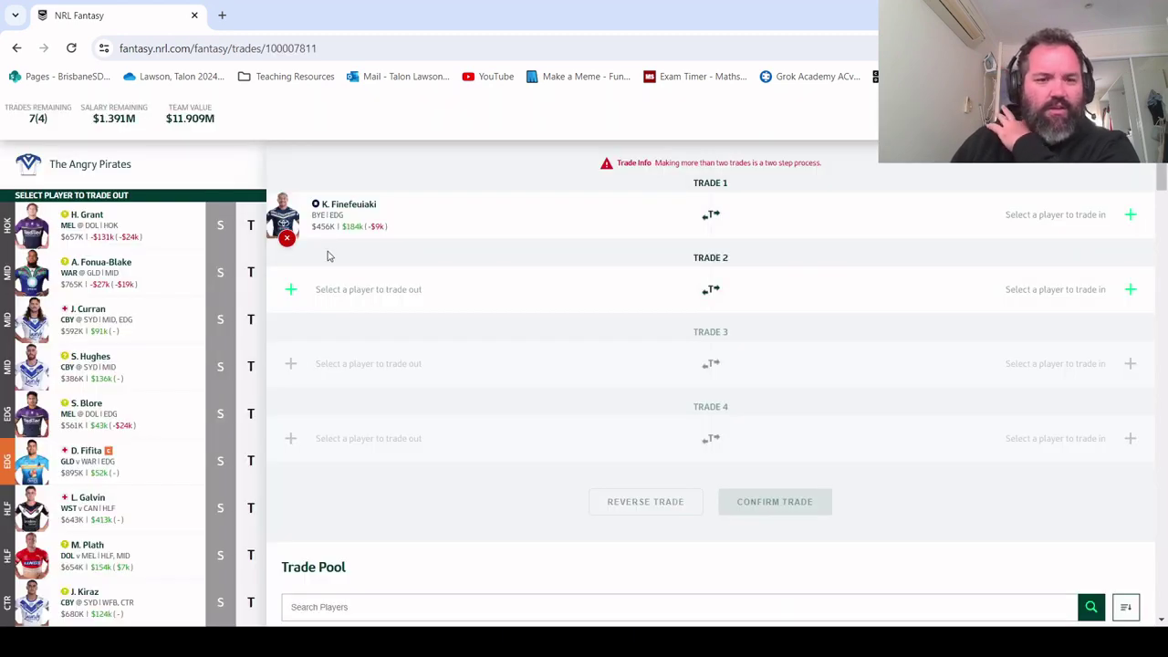
Examine the highest-averaging players in the Trade Pool as possible replacements for K. Finefeuiaki, comparing prices, averages and positions
{"action": "scroll", "coordinate": [517, 487], "scroll_direction": "down", "scroll_amount": 2}
{"action": "scroll", "coordinate": [516, 486], "scroll_direction": "down", "scroll_amount": 3}
{"action": "scroll", "coordinate": [537, 485], "scroll_direction": "up", "scroll_amount": 6}
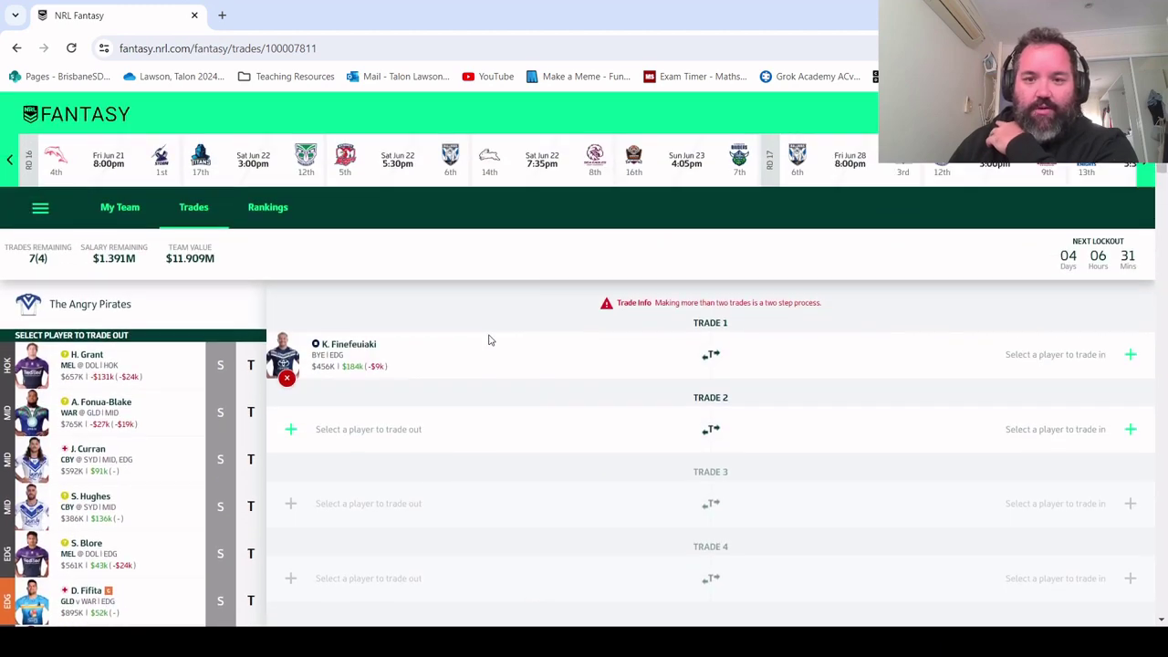
{"action": "scroll", "coordinate": [182, 459], "scroll_direction": "down", "scroll_amount": 5}
{"action": "scroll", "coordinate": [390, 493], "scroll_direction": "down", "scroll_amount": 1}
{"action": "scroll", "coordinate": [389, 491], "scroll_direction": "up", "scroll_amount": 1}
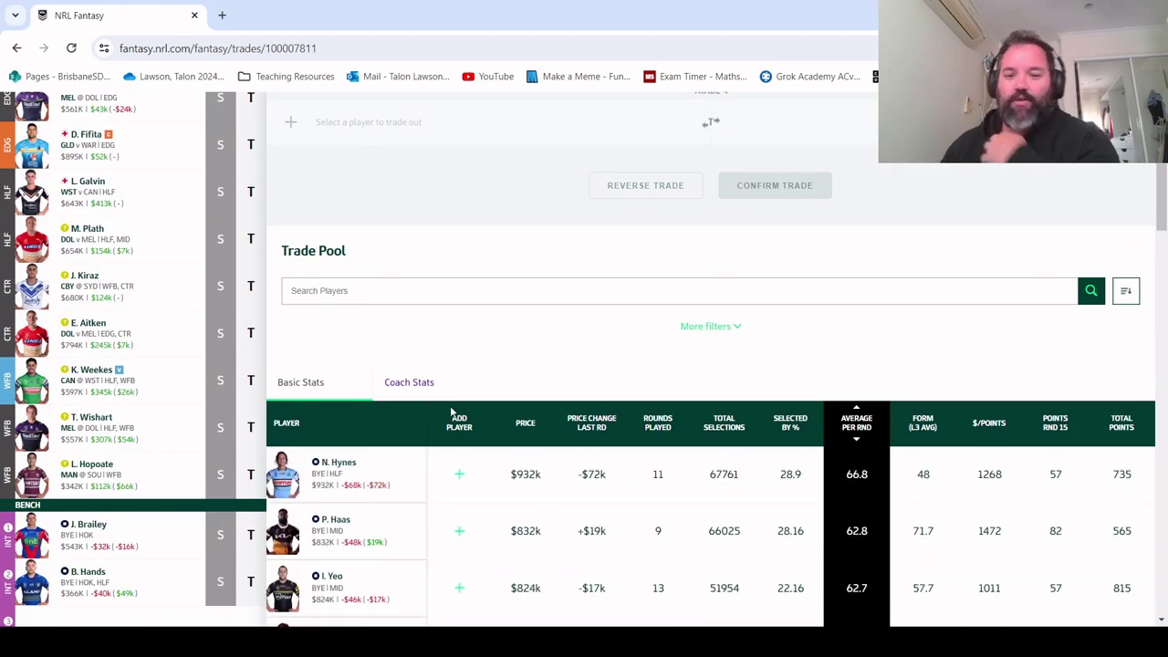
{"action": "scroll", "coordinate": [456, 392], "scroll_direction": "down", "scroll_amount": 1}
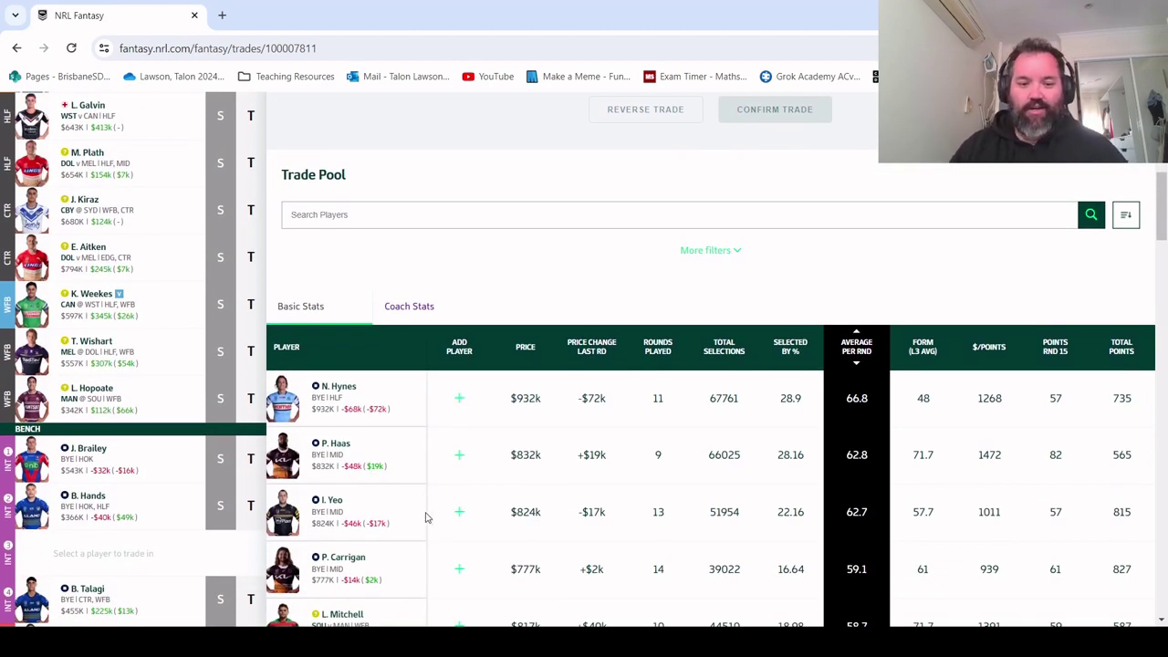
{"action": "scroll", "coordinate": [438, 527], "scroll_direction": "down", "scroll_amount": 1}
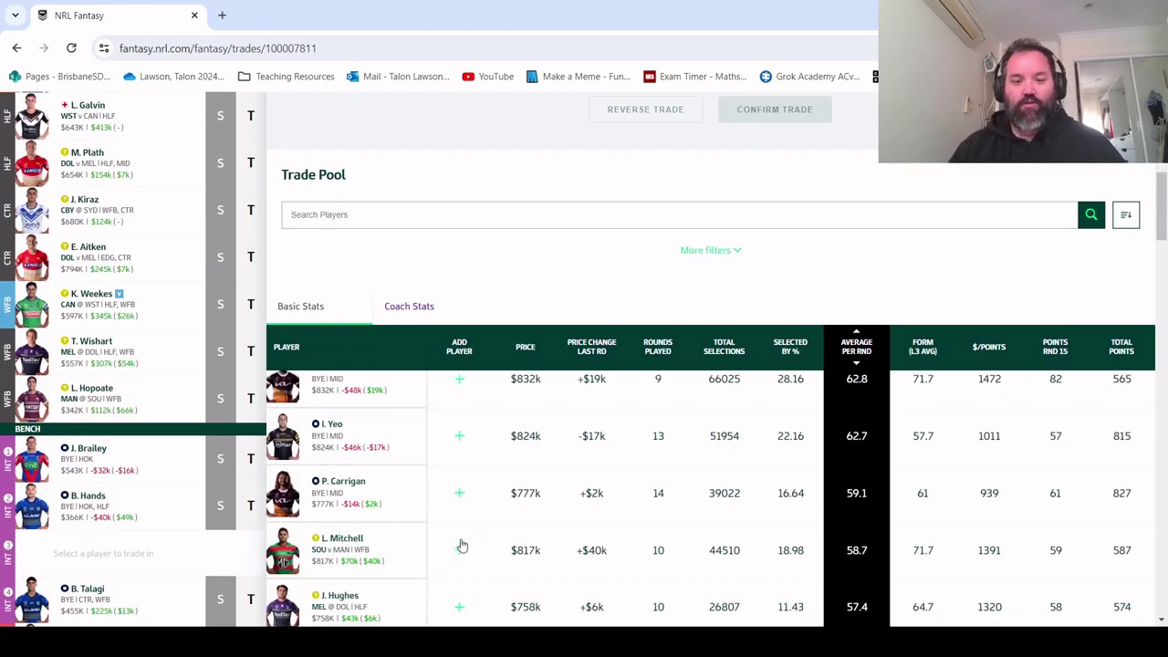
{"action": "scroll", "coordinate": [463, 544], "scroll_direction": "down", "scroll_amount": 3}
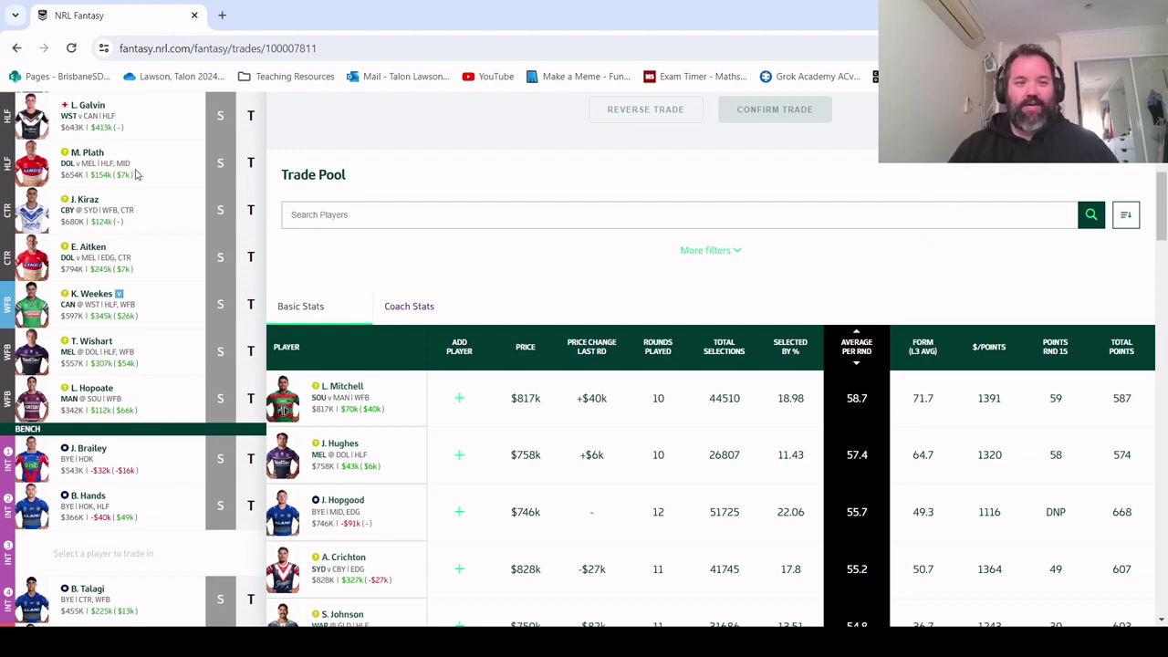
{"action": "scroll", "coordinate": [149, 239], "scroll_direction": "up", "scroll_amount": 1}
{"action": "scroll", "coordinate": [155, 258], "scroll_direction": "down", "scroll_amount": 2}
{"action": "scroll", "coordinate": [155, 257], "scroll_direction": "down", "scroll_amount": 2}
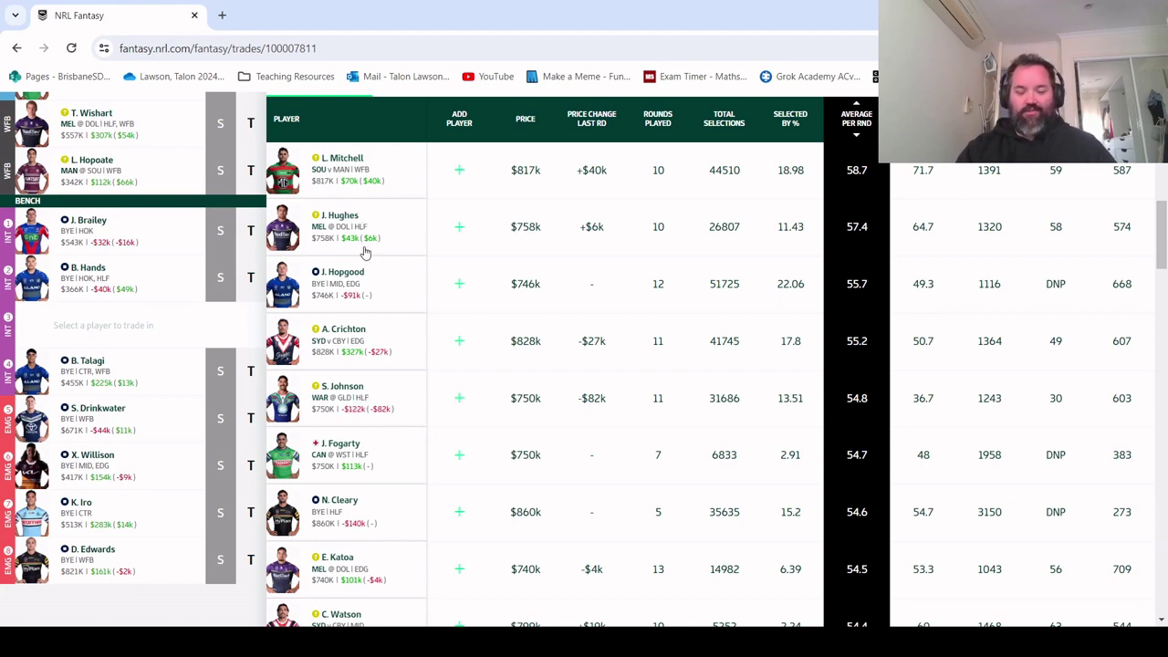
Look further down the Trade Pool for candidates averaging between 50 and 55 points per round
{"action": "scroll", "coordinate": [509, 487], "scroll_direction": "down", "scroll_amount": 1}
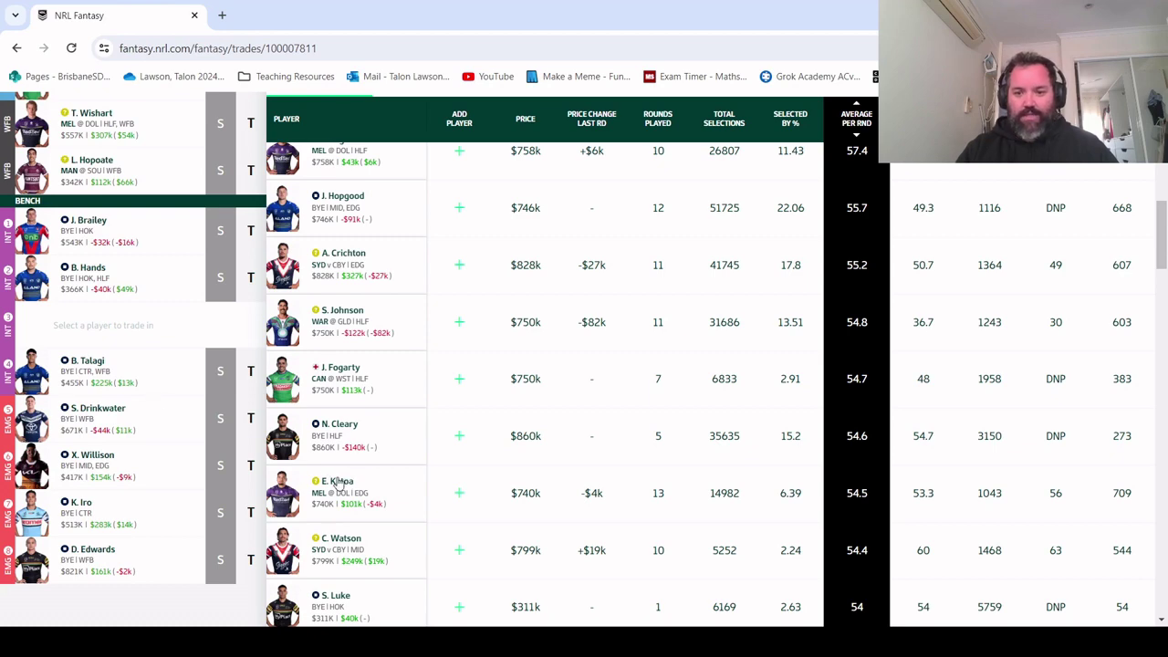
{"action": "scroll", "coordinate": [337, 484], "scroll_direction": "down", "scroll_amount": 1}
{"action": "scroll", "coordinate": [345, 461], "scroll_direction": "down", "scroll_amount": 1}
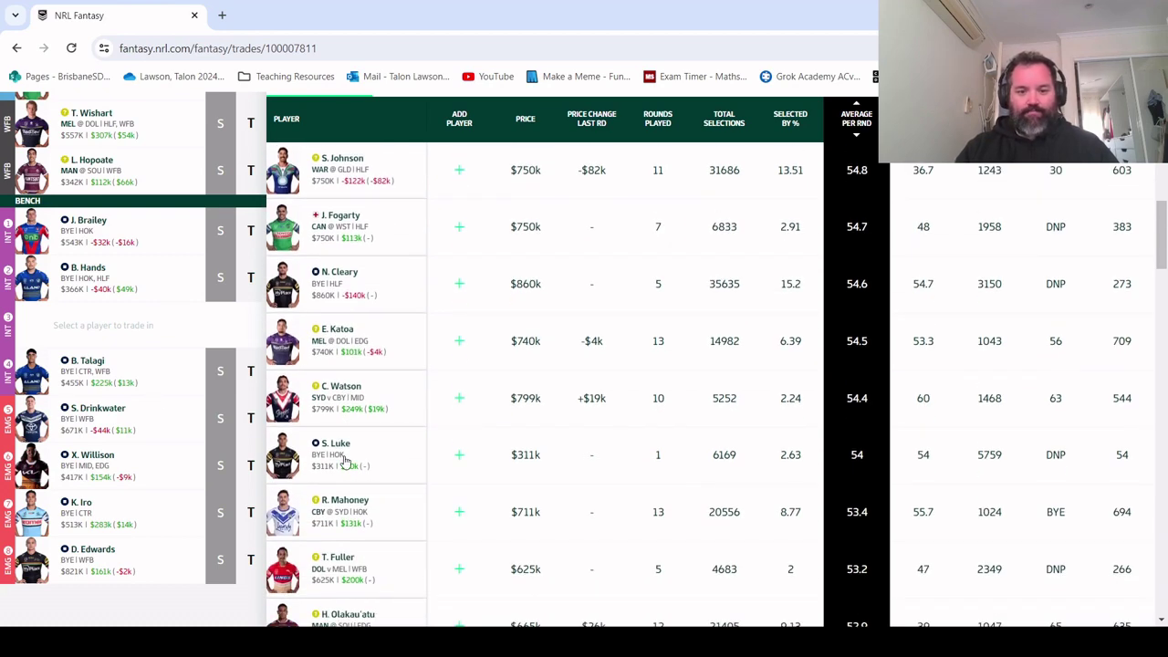
{"action": "scroll", "coordinate": [351, 464], "scroll_direction": "down", "scroll_amount": 1}
{"action": "scroll", "coordinate": [391, 452], "scroll_direction": "down", "scroll_amount": 4}
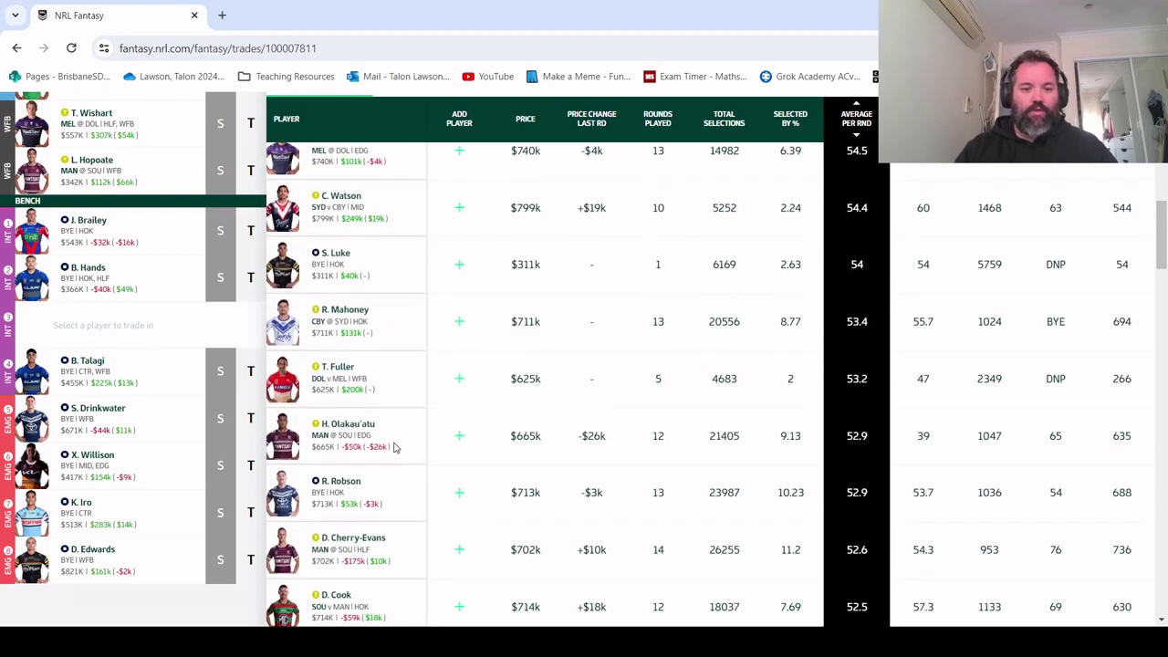
{"action": "scroll", "coordinate": [391, 447], "scroll_direction": "down", "scroll_amount": 5}
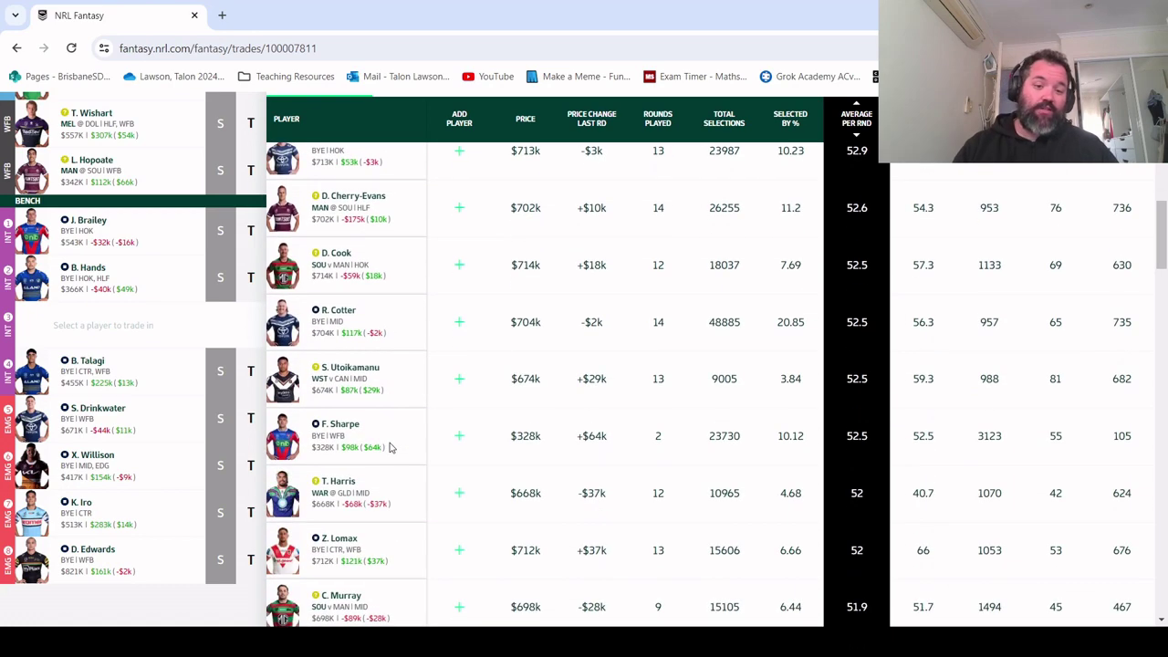
{"action": "scroll", "coordinate": [389, 451], "scroll_direction": "down", "scroll_amount": 5}
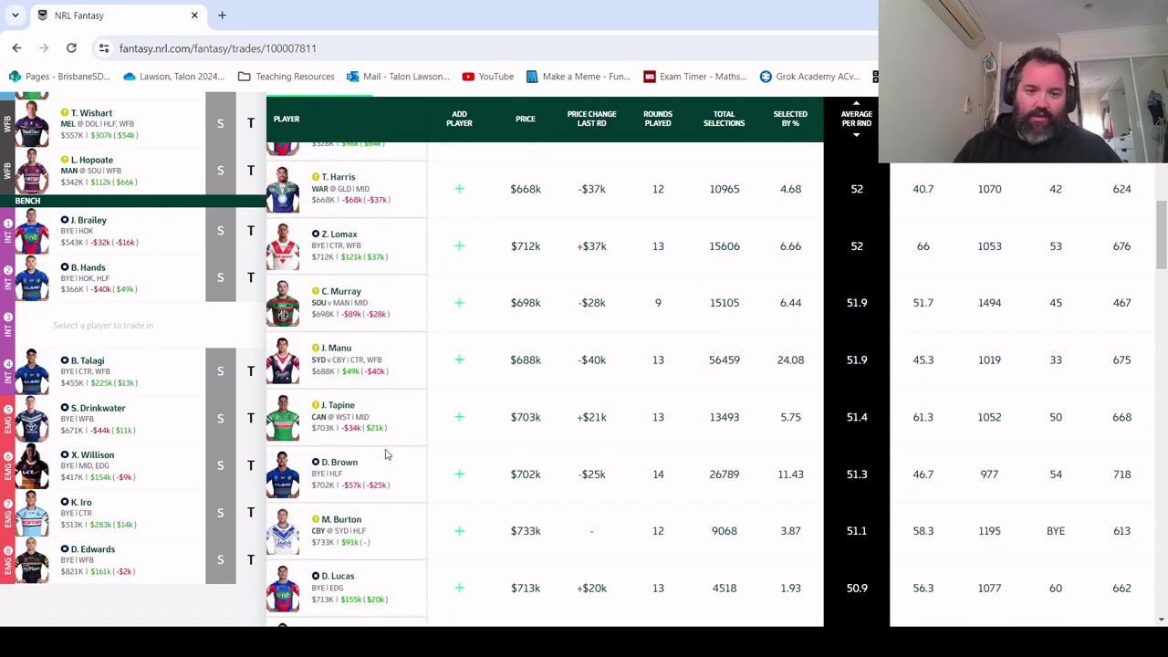
{"action": "scroll", "coordinate": [374, 463], "scroll_direction": "down", "scroll_amount": 3}
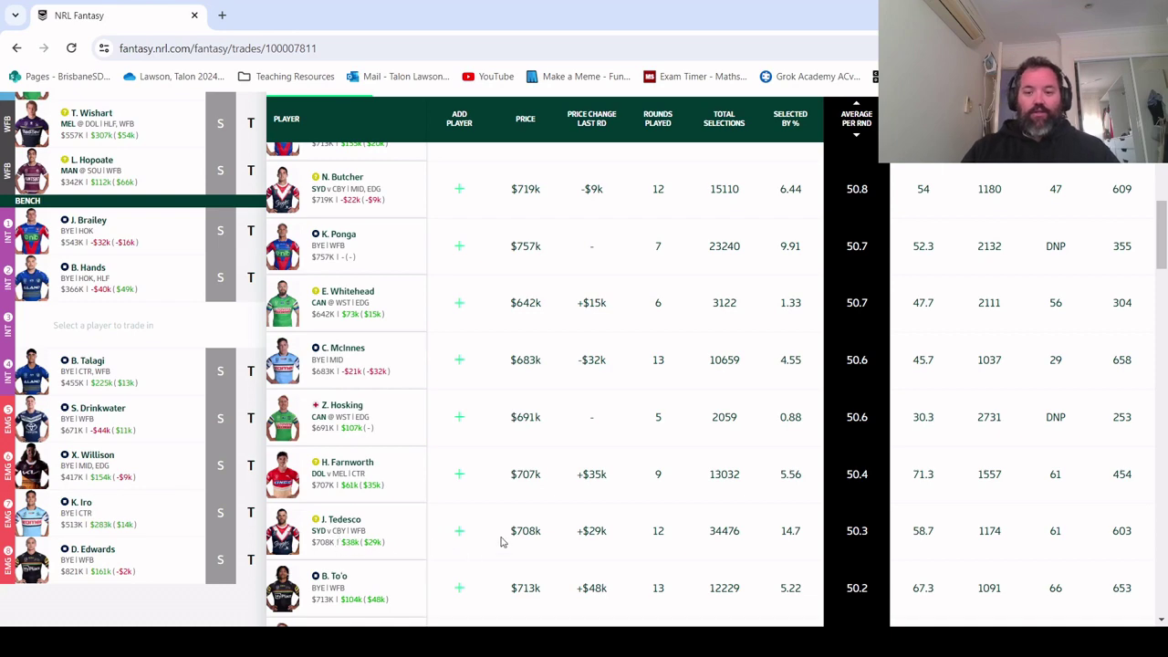
{"action": "scroll", "coordinate": [407, 503], "scroll_direction": "up", "scroll_amount": 1}
{"action": "scroll", "coordinate": [425, 569], "scroll_direction": "down", "scroll_amount": 1}
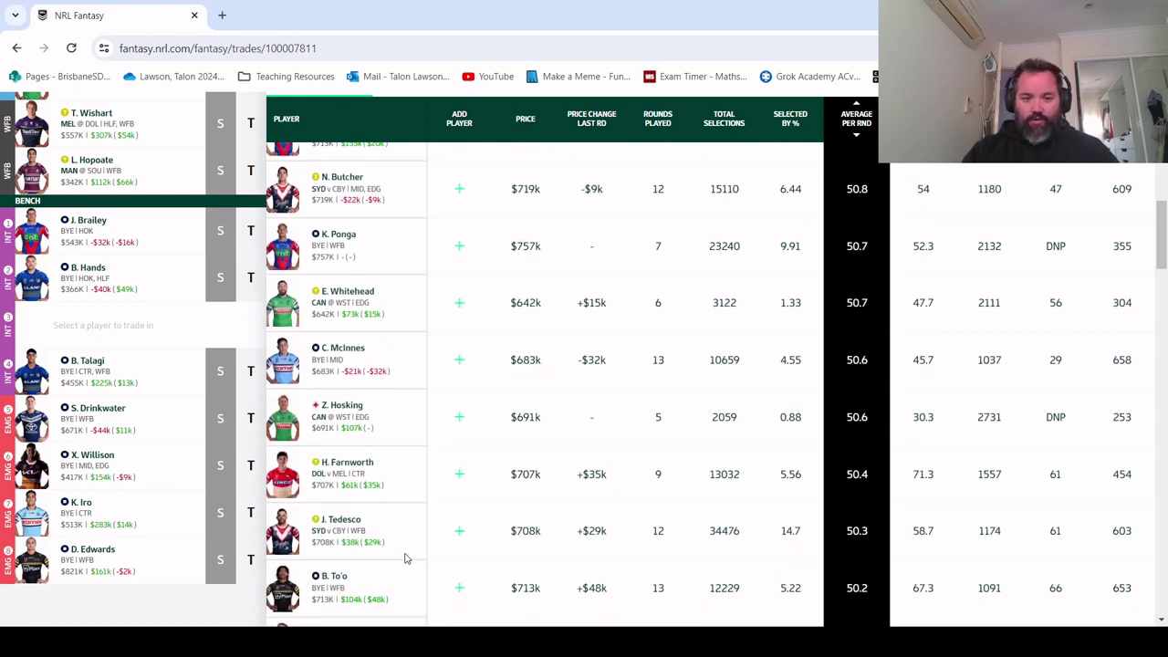
{"action": "scroll", "coordinate": [407, 558], "scroll_direction": "up", "scroll_amount": 1}
{"action": "scroll", "coordinate": [206, 486], "scroll_direction": "down", "scroll_amount": 1}
{"action": "scroll", "coordinate": [176, 470], "scroll_direction": "down", "scroll_amount": 3}
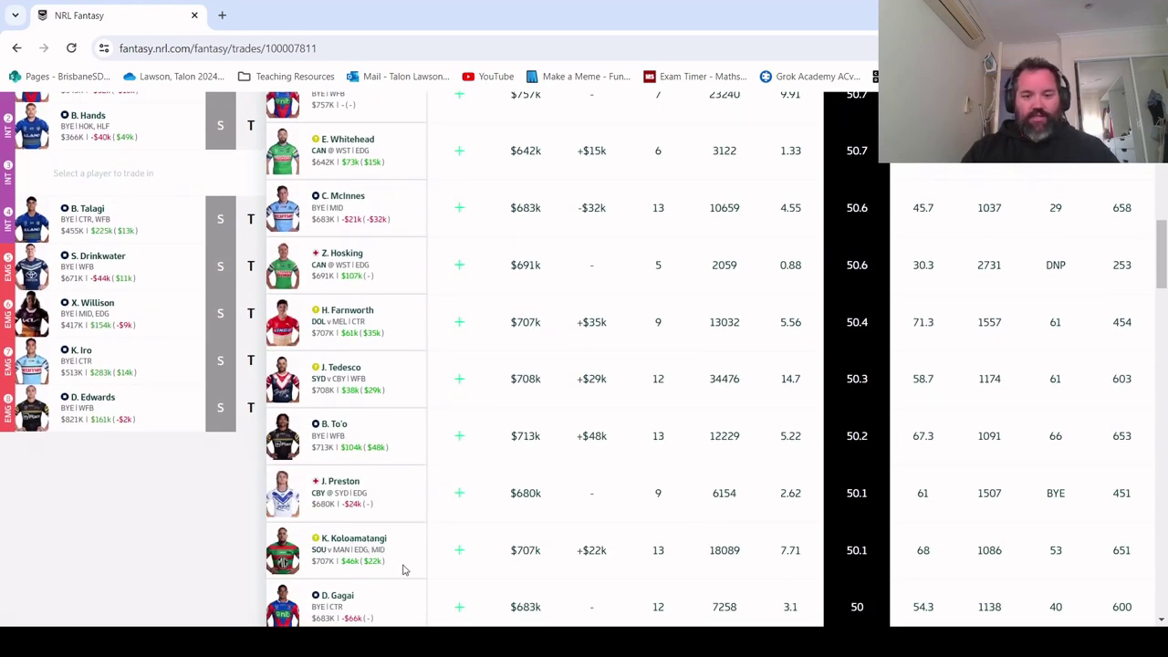
Review The Angry Pirates' starters, bench and emergencies by position to judge which kind of player to trade in
{"action": "scroll", "coordinate": [81, 310], "scroll_direction": "up", "scroll_amount": 8}
{"action": "scroll", "coordinate": [143, 341], "scroll_direction": "up", "scroll_amount": 1}
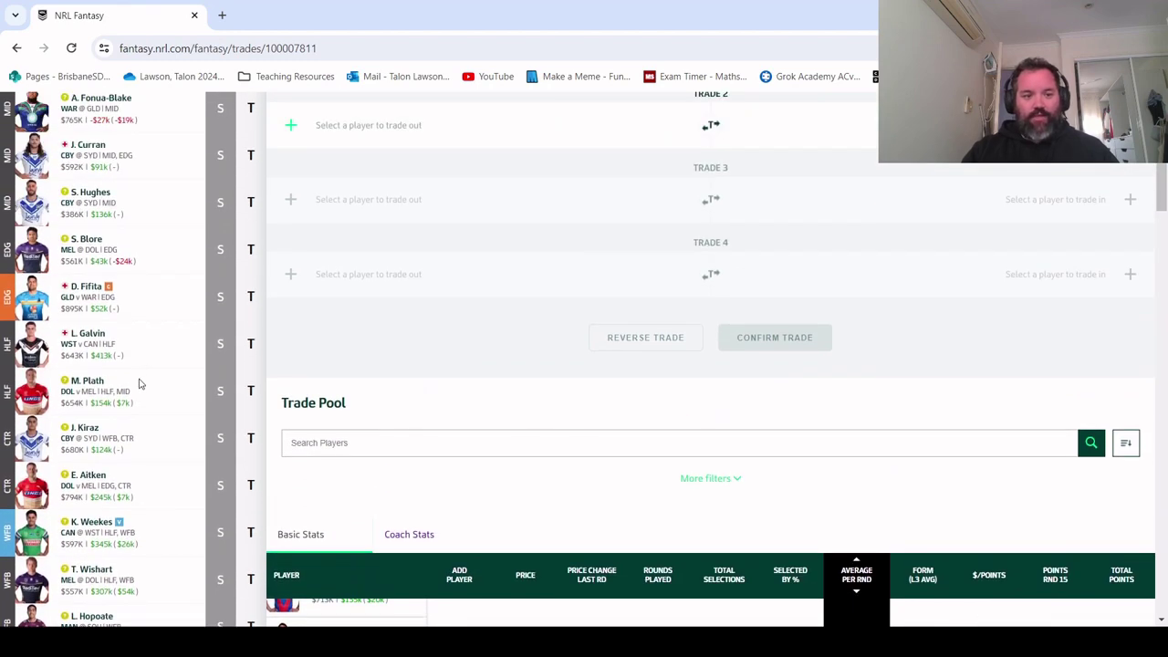
{"action": "scroll", "coordinate": [128, 341], "scroll_direction": "up", "scroll_amount": 2}
{"action": "scroll", "coordinate": [128, 401], "scroll_direction": "down", "scroll_amount": 4}
{"action": "scroll", "coordinate": [155, 419], "scroll_direction": "down", "scroll_amount": 1}
{"action": "scroll", "coordinate": [392, 542], "scroll_direction": "down", "scroll_amount": 5}
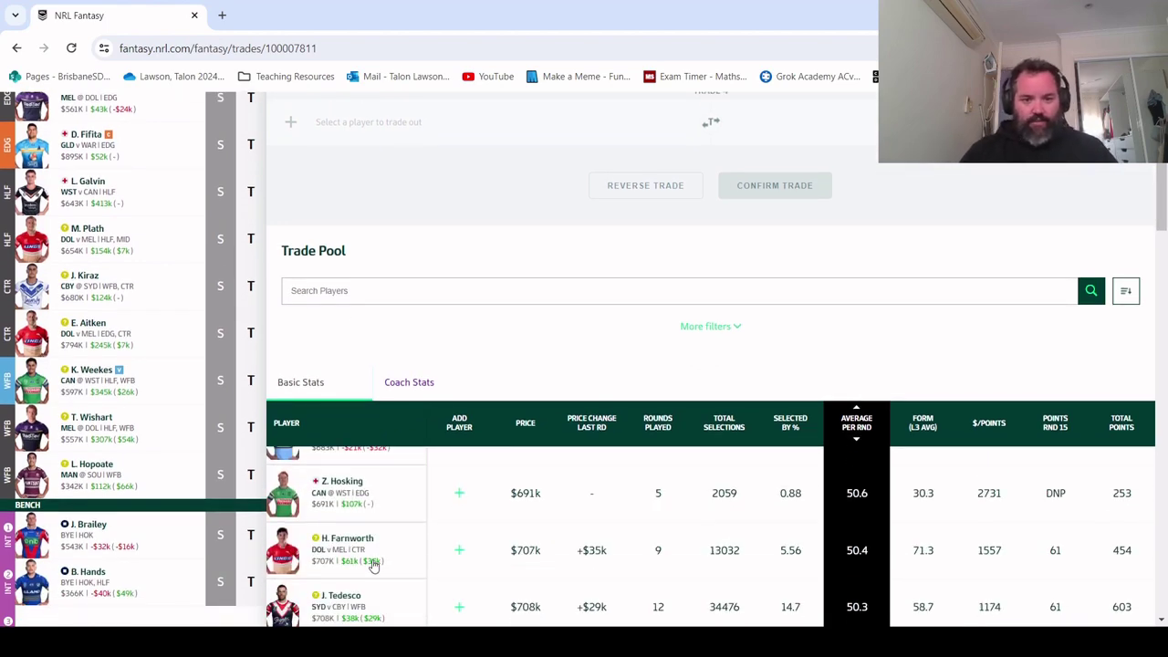
{"action": "scroll", "coordinate": [373, 566], "scroll_direction": "down", "scroll_amount": 4}
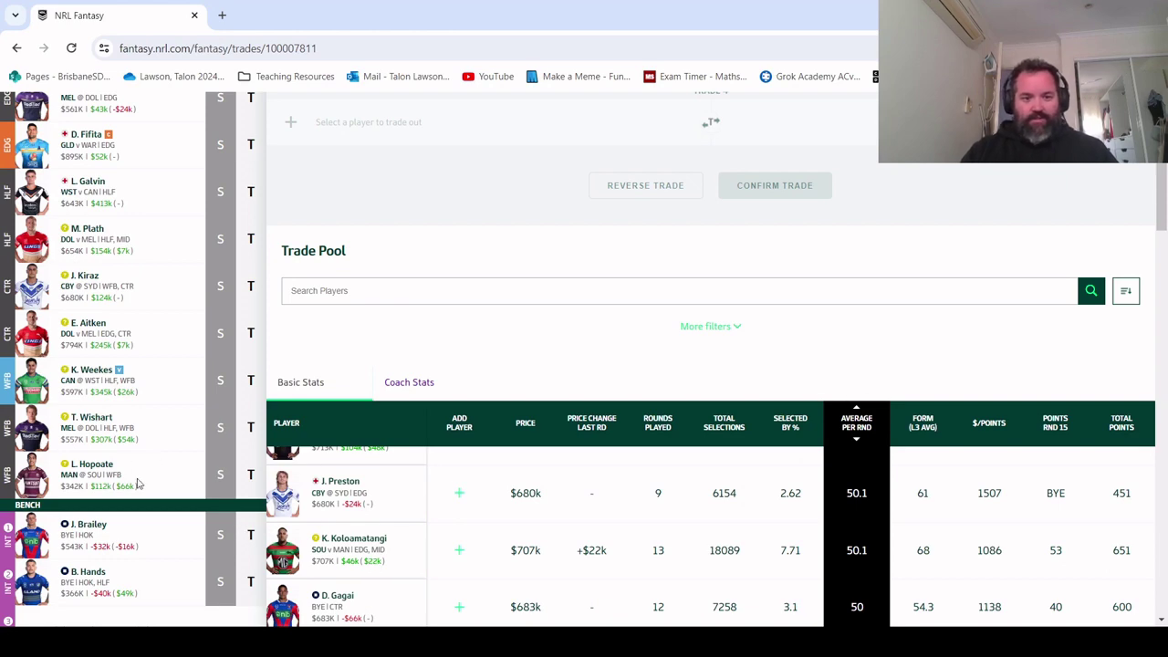
{"action": "scroll", "coordinate": [110, 273], "scroll_direction": "up", "scroll_amount": 2}
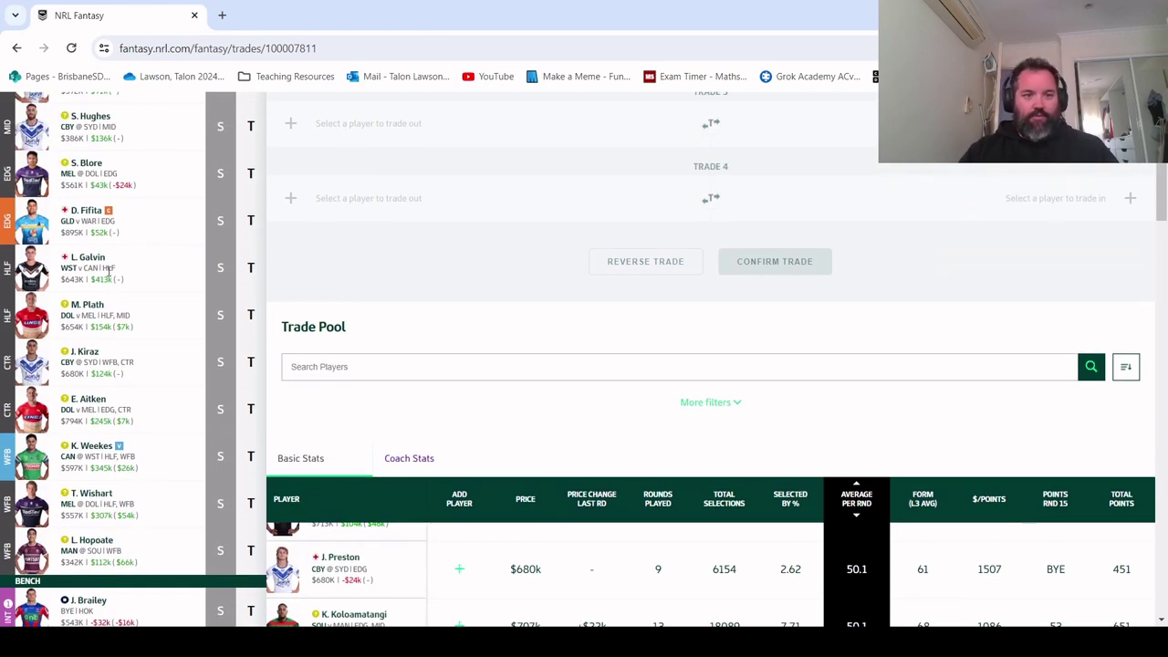
{"action": "scroll", "coordinate": [106, 288], "scroll_direction": "up", "scroll_amount": 2}
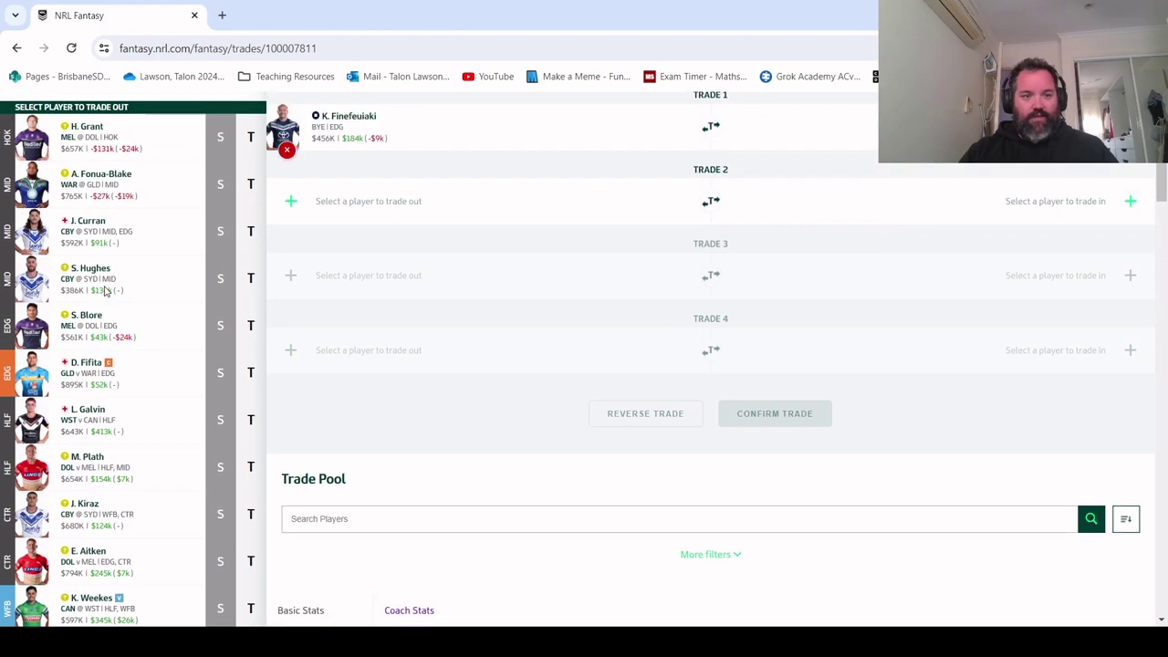
{"action": "scroll", "coordinate": [107, 301], "scroll_direction": "down", "scroll_amount": 4}
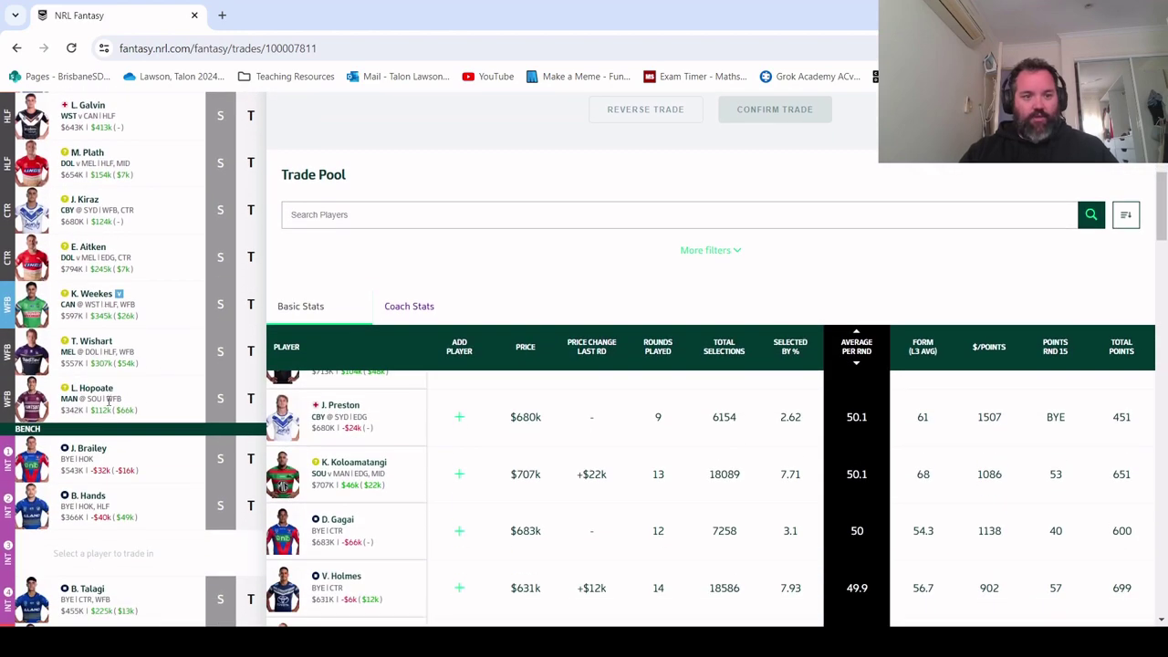
{"action": "scroll", "coordinate": [109, 399], "scroll_direction": "down", "scroll_amount": 5}
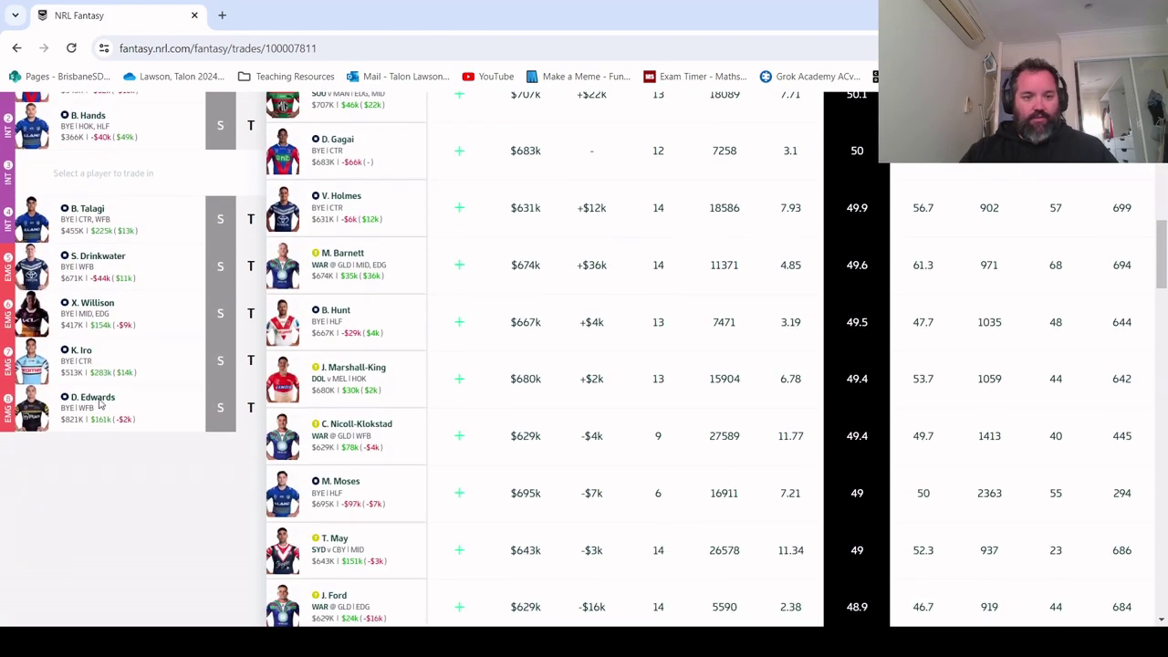
{"action": "scroll", "coordinate": [98, 402], "scroll_direction": "up", "scroll_amount": 1}
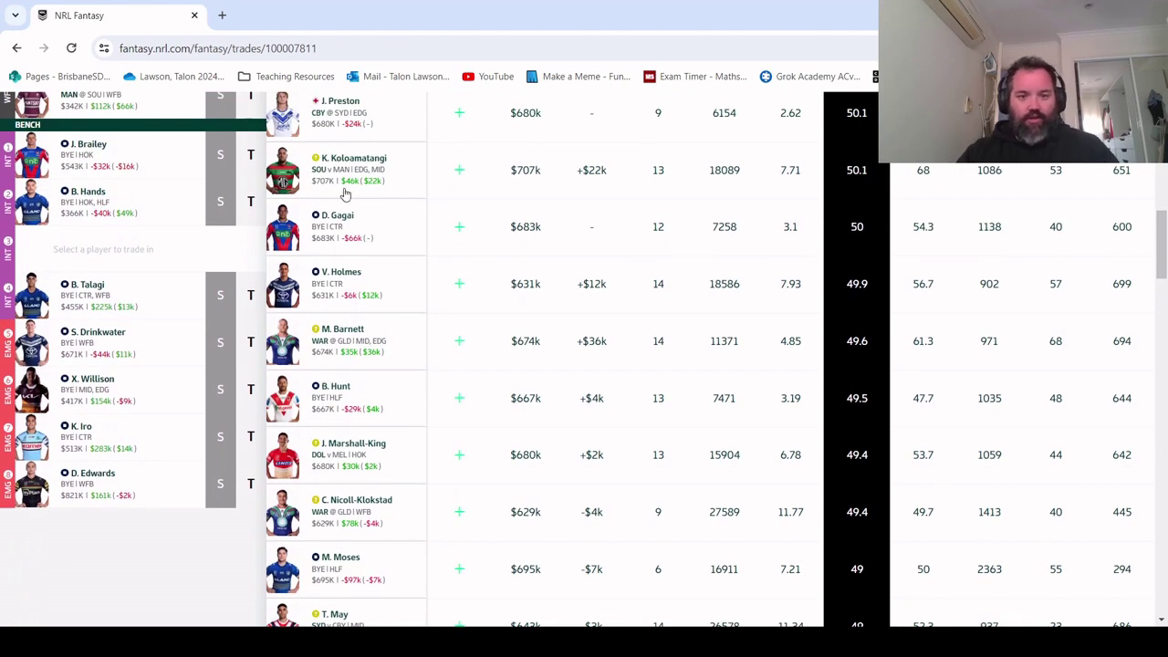
Examine cheaper Trade Pool players averaging below 50 points per round, down to the entries around M. Smithies
{"action": "scroll", "coordinate": [404, 279], "scroll_direction": "down", "scroll_amount": 5}
{"action": "scroll", "coordinate": [406, 283], "scroll_direction": "down", "scroll_amount": 7}
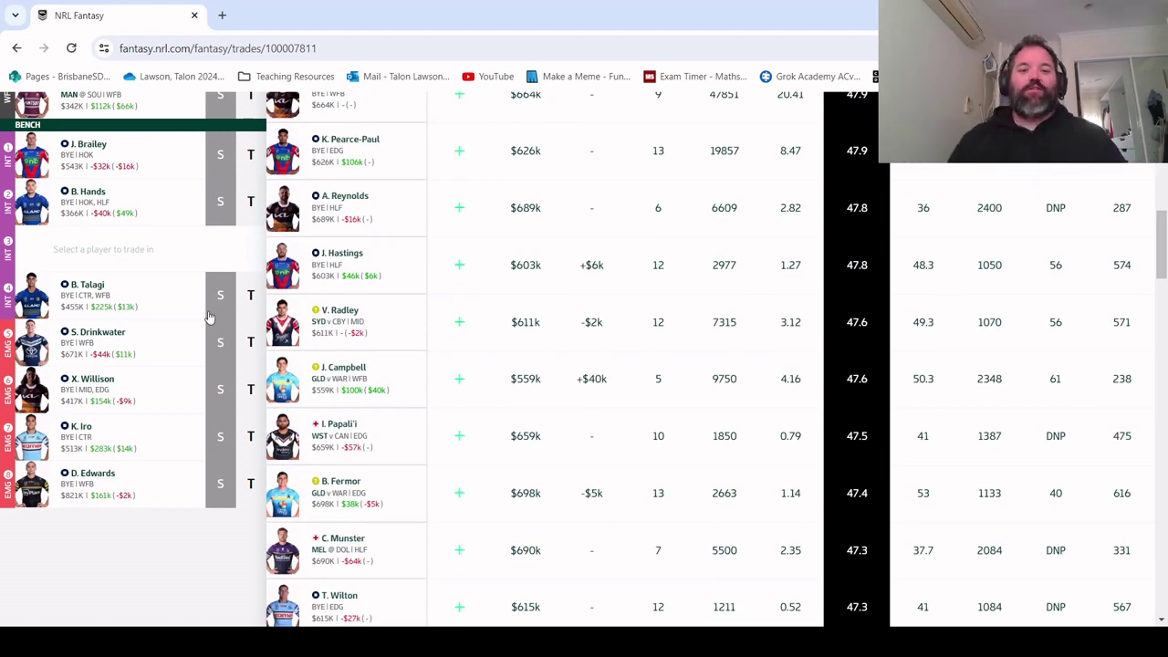
{"action": "scroll", "coordinate": [415, 404], "scroll_direction": "down", "scroll_amount": 1}
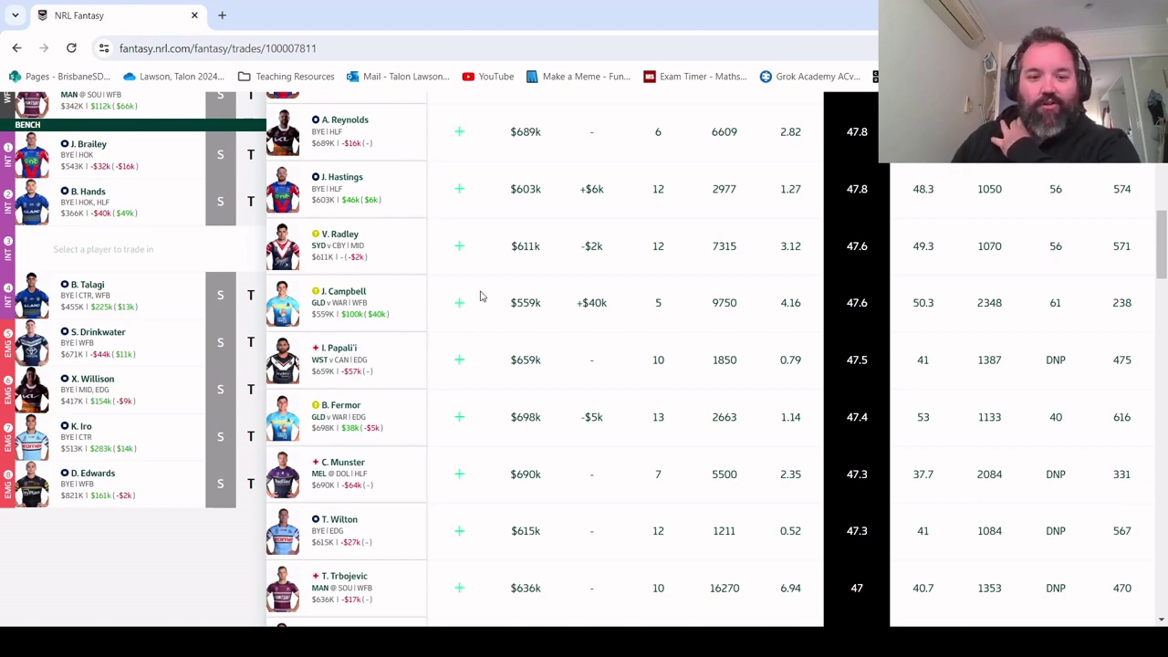
{"action": "scroll", "coordinate": [484, 300], "scroll_direction": "down", "scroll_amount": 2}
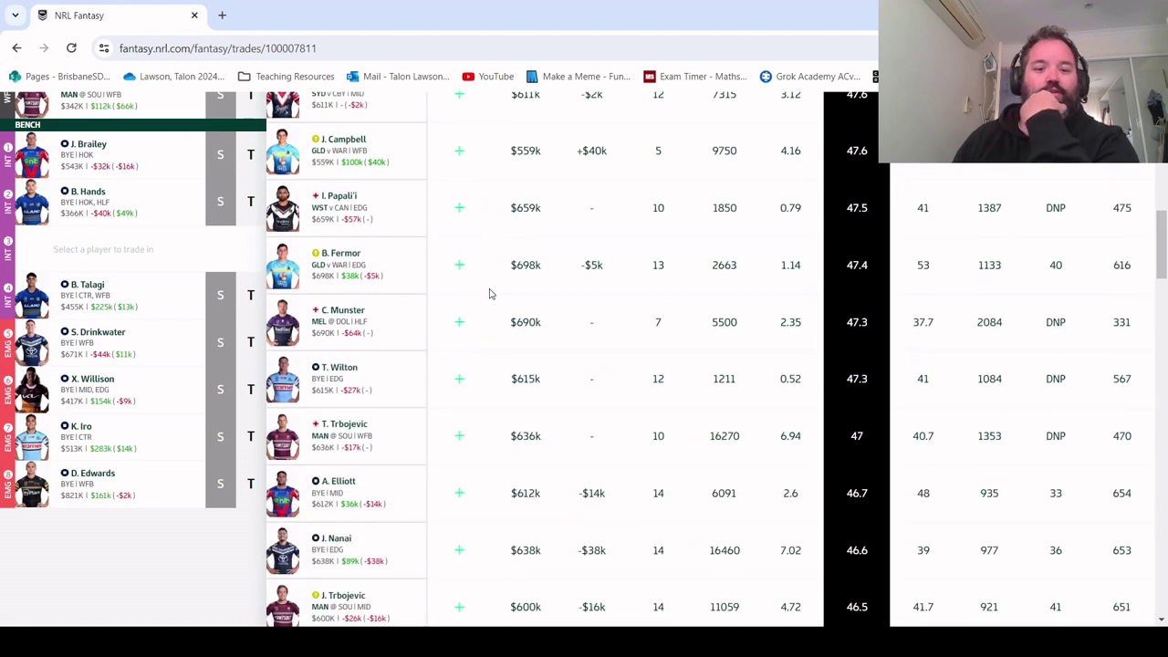
{"action": "scroll", "coordinate": [491, 294], "scroll_direction": "down", "scroll_amount": 4}
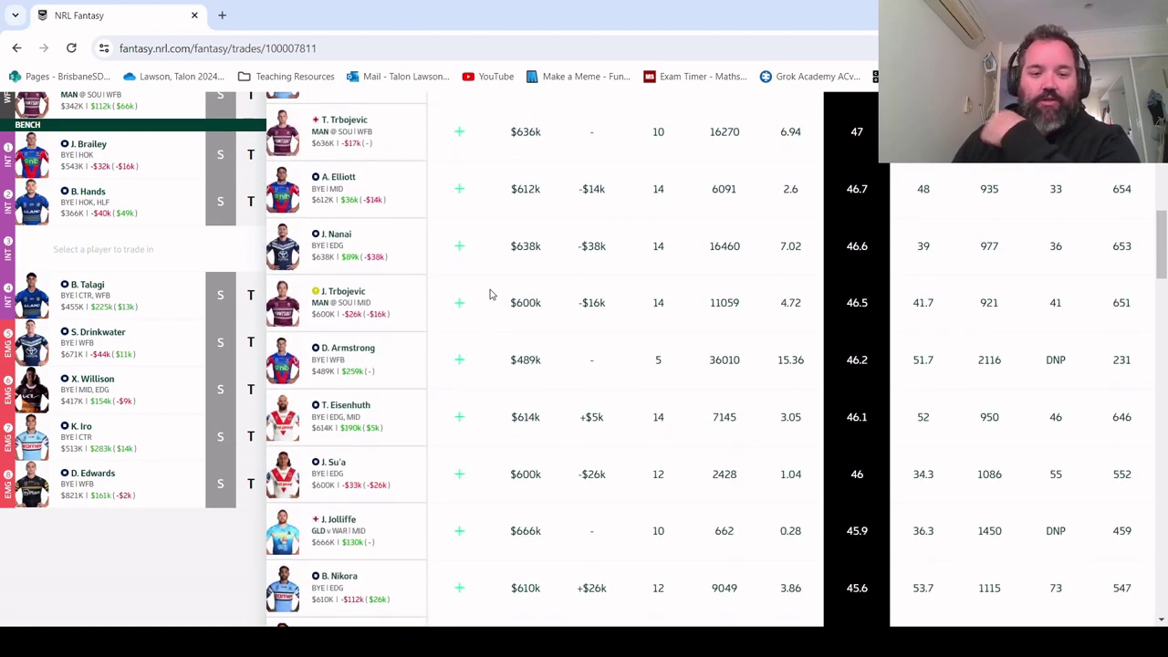
{"action": "scroll", "coordinate": [497, 301], "scroll_direction": "down", "scroll_amount": 3}
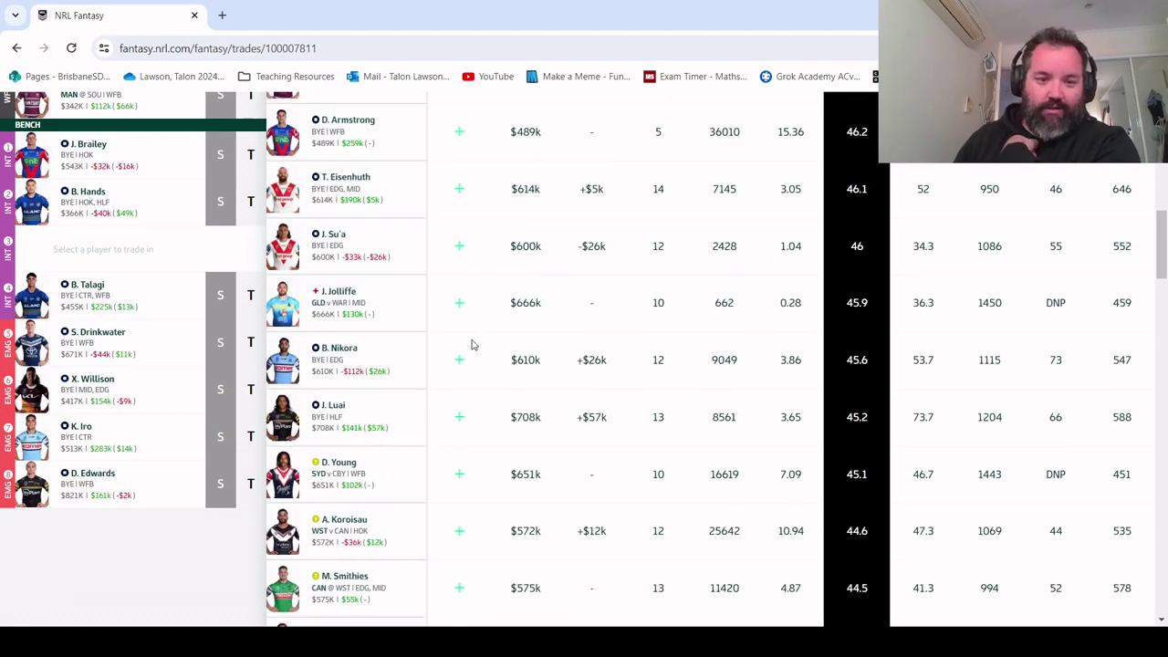
{"action": "scroll", "coordinate": [473, 440], "scroll_direction": "down", "scroll_amount": 2}
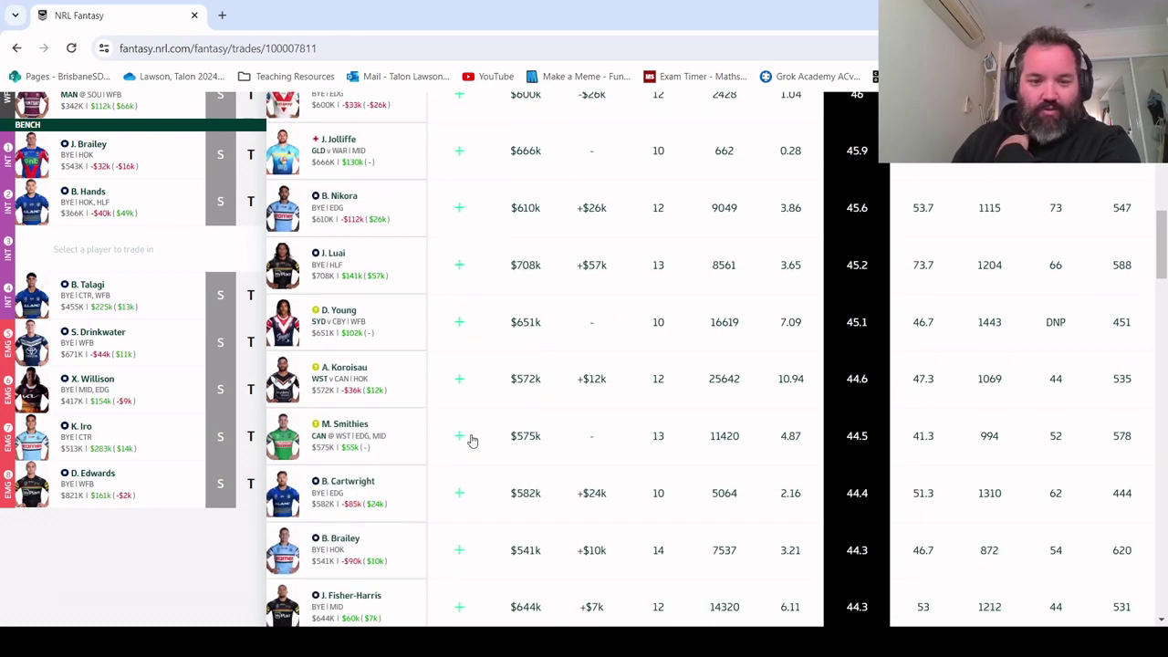
{"action": "scroll", "coordinate": [465, 440], "scroll_direction": "down", "scroll_amount": 1}
{"action": "left_click", "coordinate": [464, 438]}
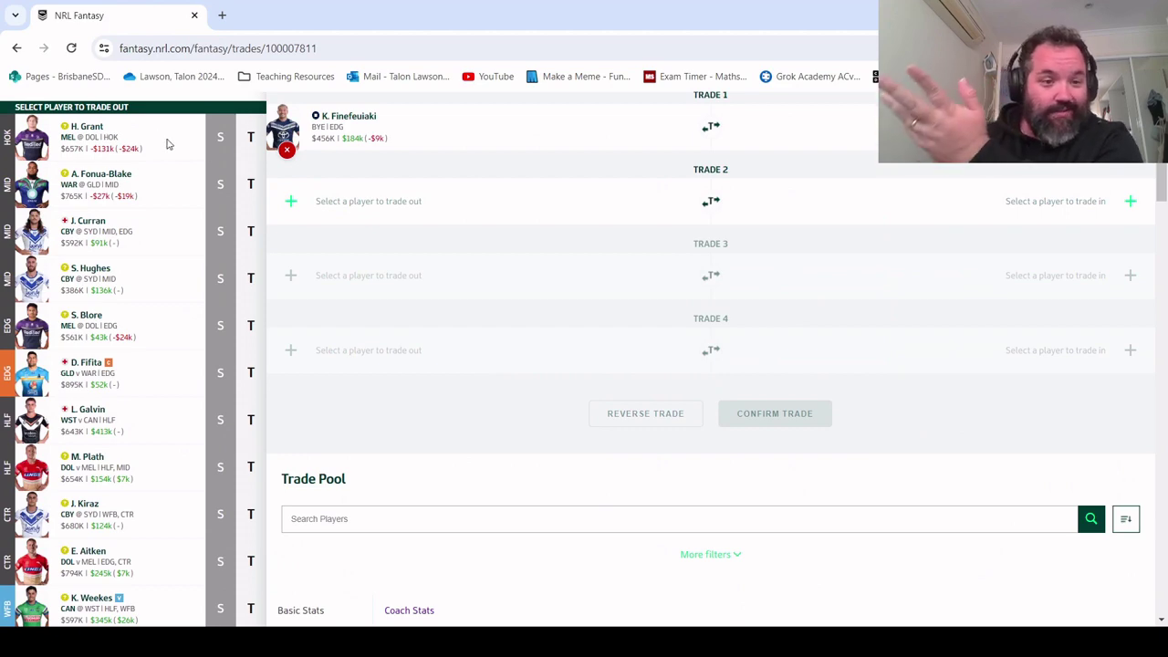
Filter the Trade Pool to the Hooker position and review the prices and averages of the listed hookers
{"action": "scroll", "coordinate": [193, 219], "scroll_direction": "down", "scroll_amount": 2}
{"action": "scroll", "coordinate": [396, 358], "scroll_direction": "down", "scroll_amount": 3}
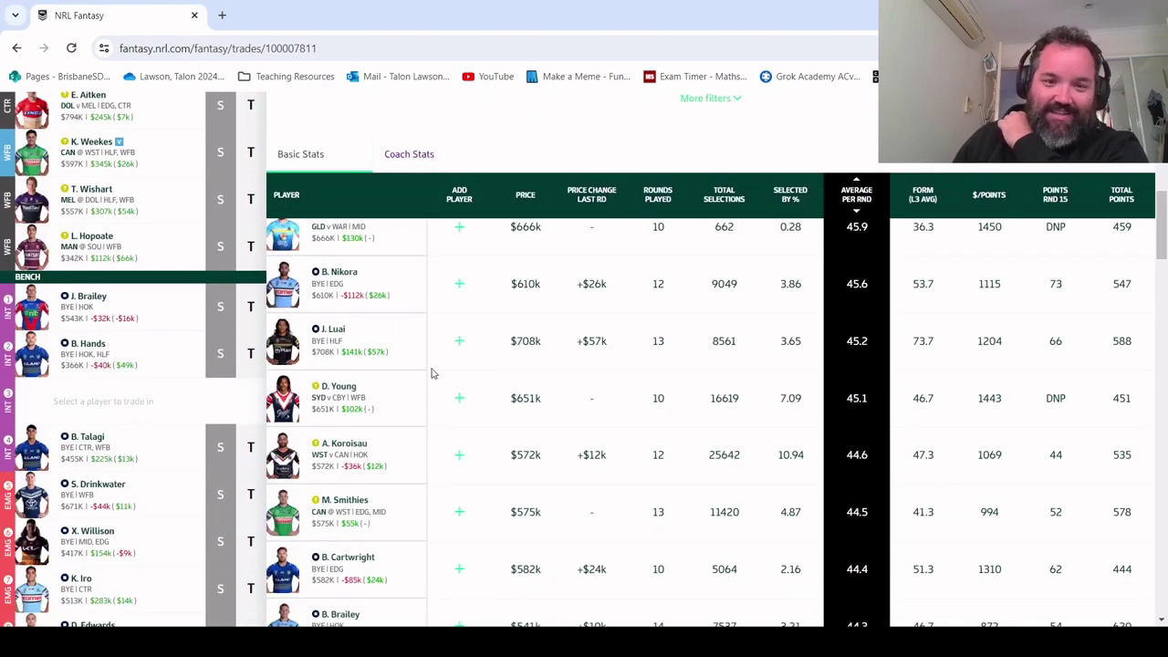
{"action": "scroll", "coordinate": [433, 352], "scroll_direction": "up", "scroll_amount": 3}
{"action": "scroll", "coordinate": [686, 226], "scroll_direction": "up", "scroll_amount": 3}
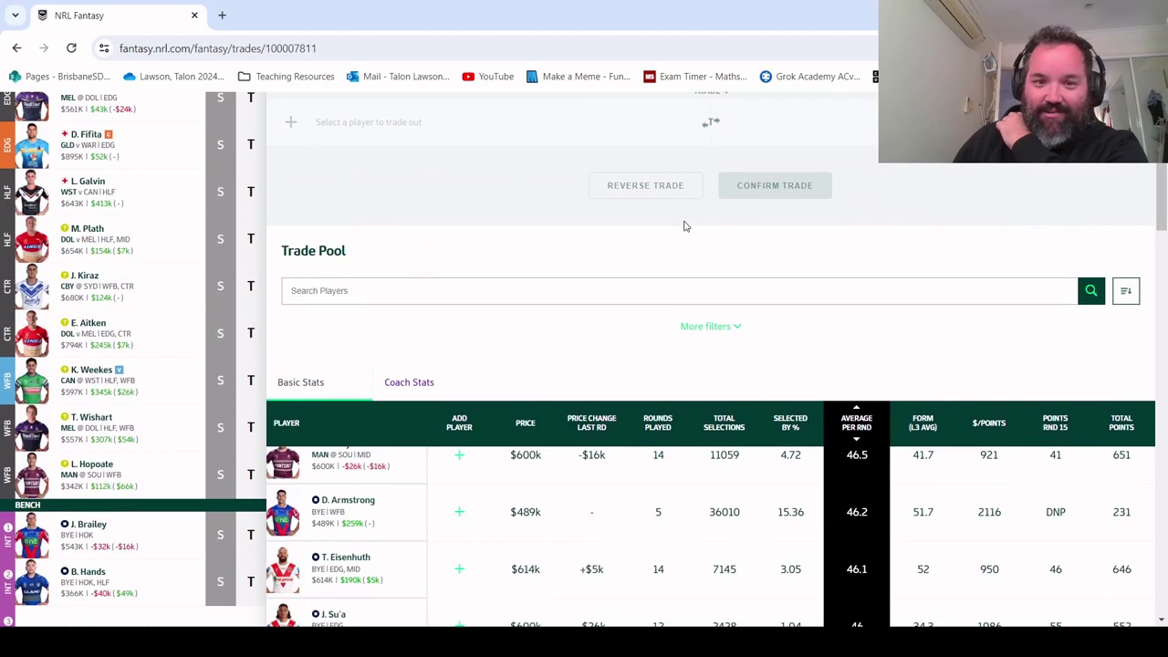
{"action": "left_click", "coordinate": [707, 326]}
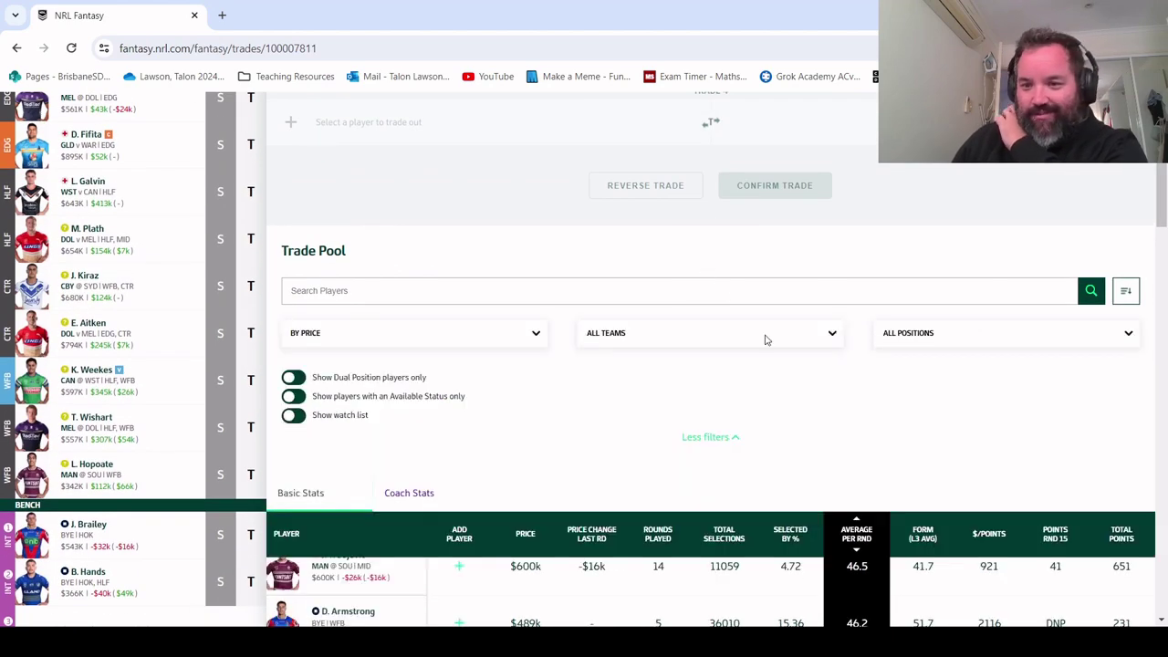
{"action": "left_click", "coordinate": [911, 370]}
{"action": "scroll", "coordinate": [913, 393], "scroll_direction": "up", "scroll_amount": 2}
{"action": "scroll", "coordinate": [865, 477], "scroll_direction": "down", "scroll_amount": 2}
{"action": "scroll", "coordinate": [865, 476], "scroll_direction": "down", "scroll_amount": 1}
{"action": "scroll", "coordinate": [867, 513], "scroll_direction": "up", "scroll_amount": 5}
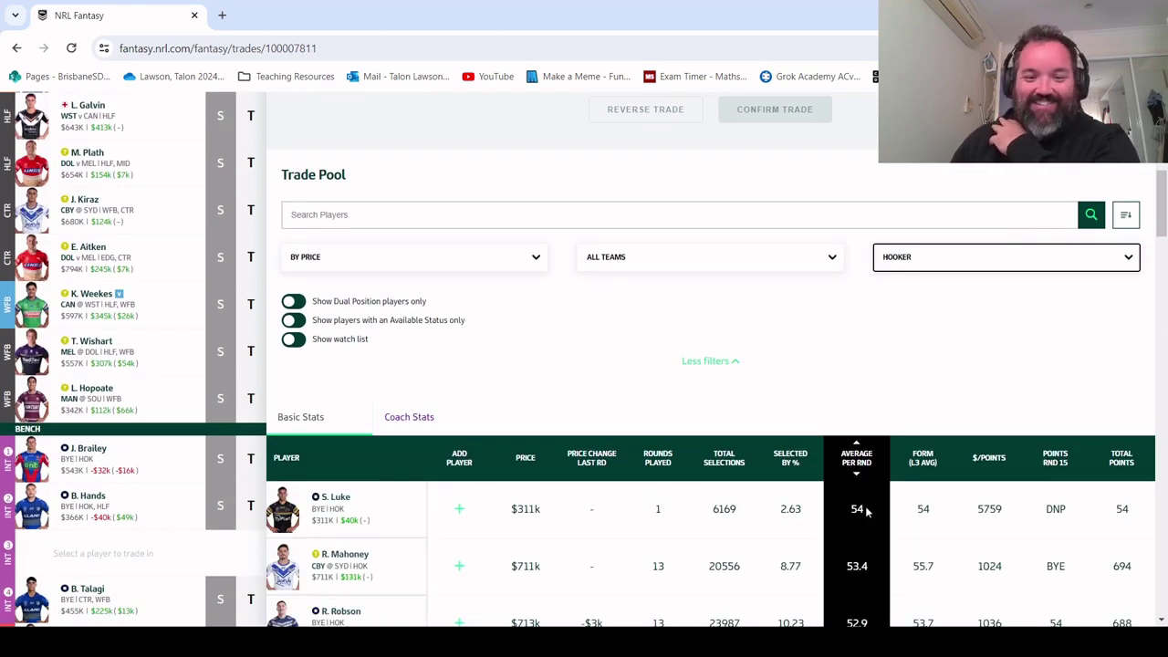
{"action": "scroll", "coordinate": [882, 394], "scroll_direction": "down", "scroll_amount": 2}
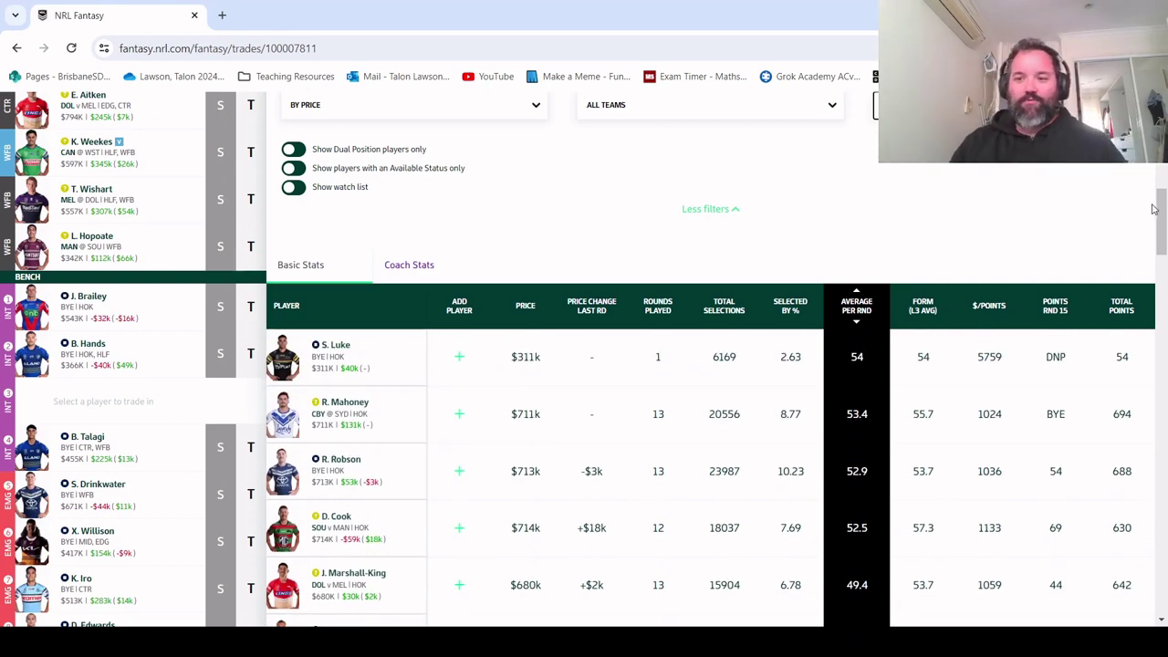
{"action": "scroll", "coordinate": [1143, 225], "scroll_direction": "down", "scroll_amount": 1}
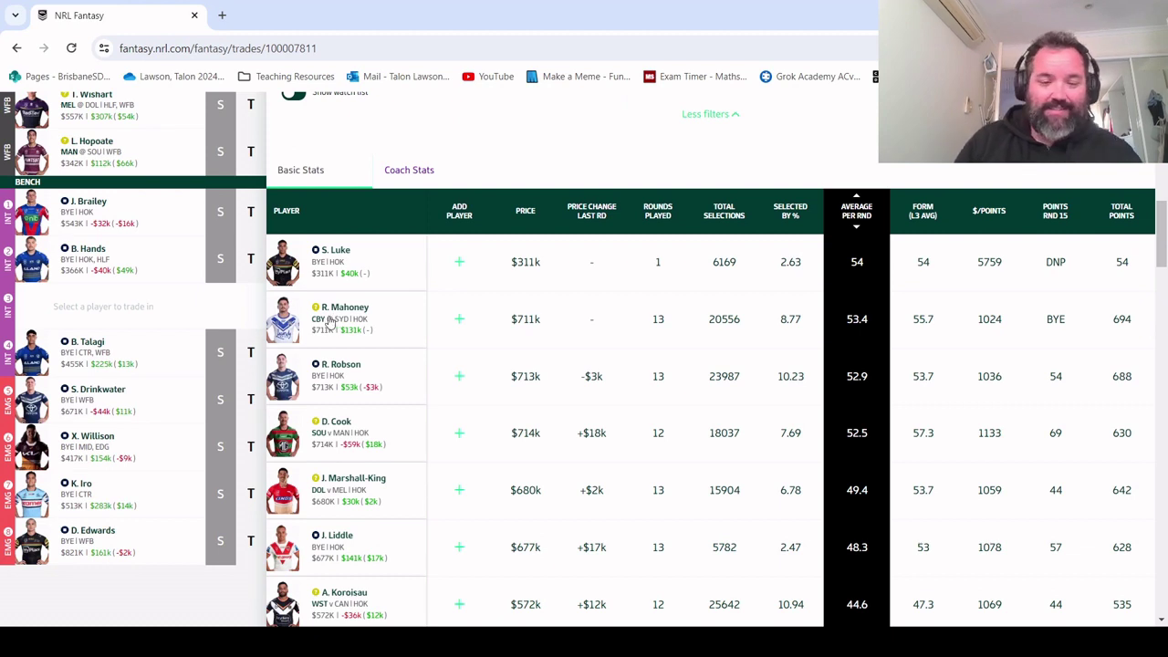
Check A. Koroisau's summary card from the hooker list, including his price, average points and Round 16 opponent
{"action": "scroll", "coordinate": [331, 321], "scroll_direction": "down", "scroll_amount": 1}
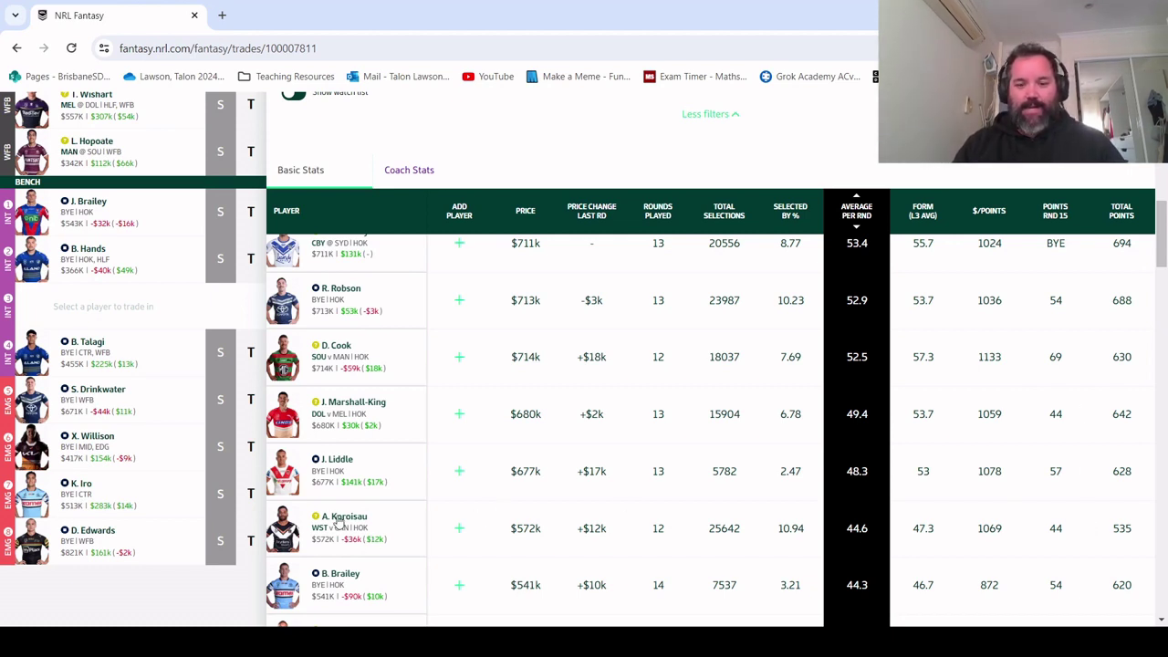
{"action": "left_click", "coordinate": [392, 538]}
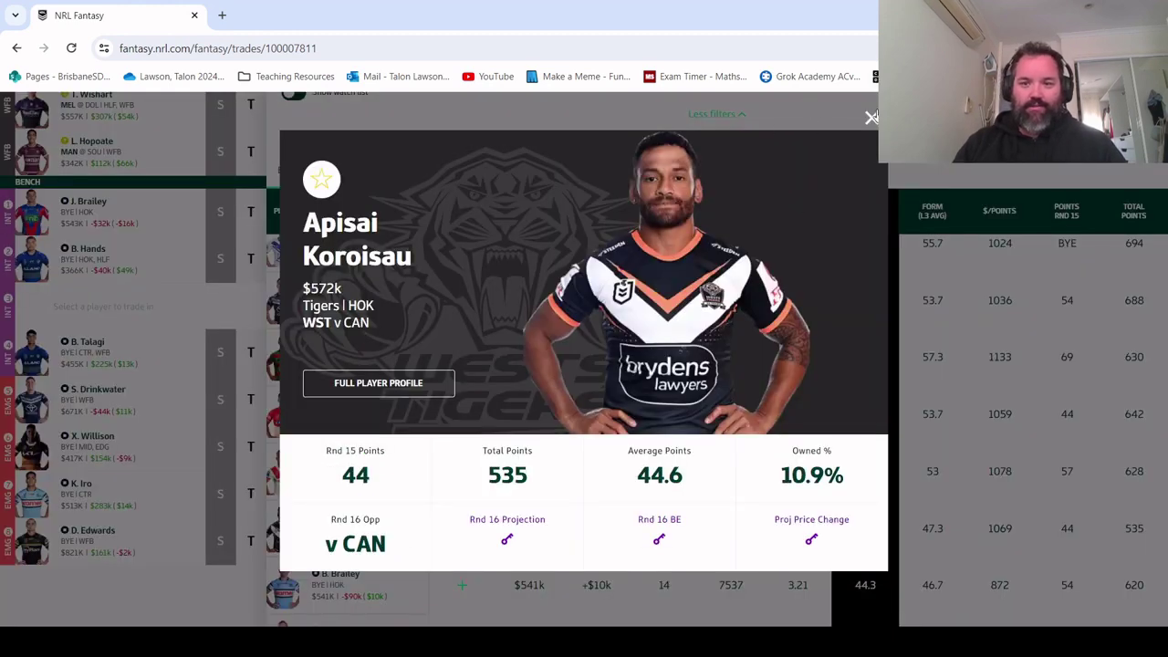
{"action": "left_click", "coordinate": [871, 117]}
Review The Angry Pirates' starters and bench alongside the listed hookers to see what the trade needs to cover
{"action": "scroll", "coordinate": [137, 412], "scroll_direction": "up", "scroll_amount": 4}
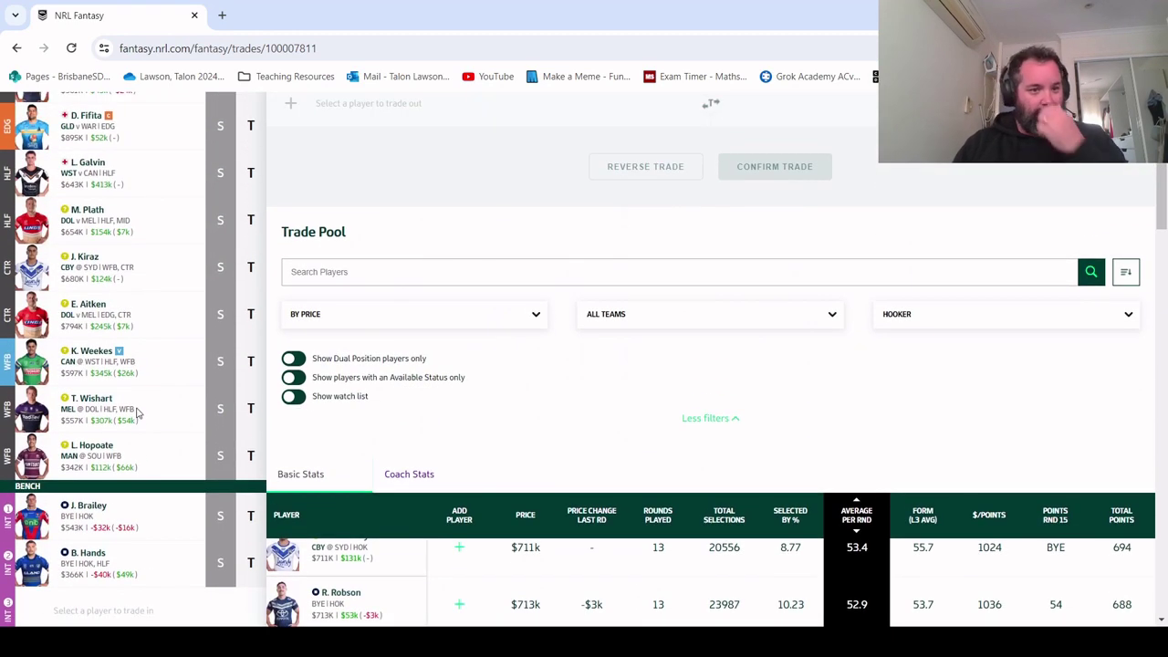
{"action": "scroll", "coordinate": [137, 413], "scroll_direction": "up", "scroll_amount": 4}
{"action": "scroll", "coordinate": [141, 412], "scroll_direction": "down", "scroll_amount": 2}
{"action": "scroll", "coordinate": [143, 413], "scroll_direction": "down", "scroll_amount": 4}
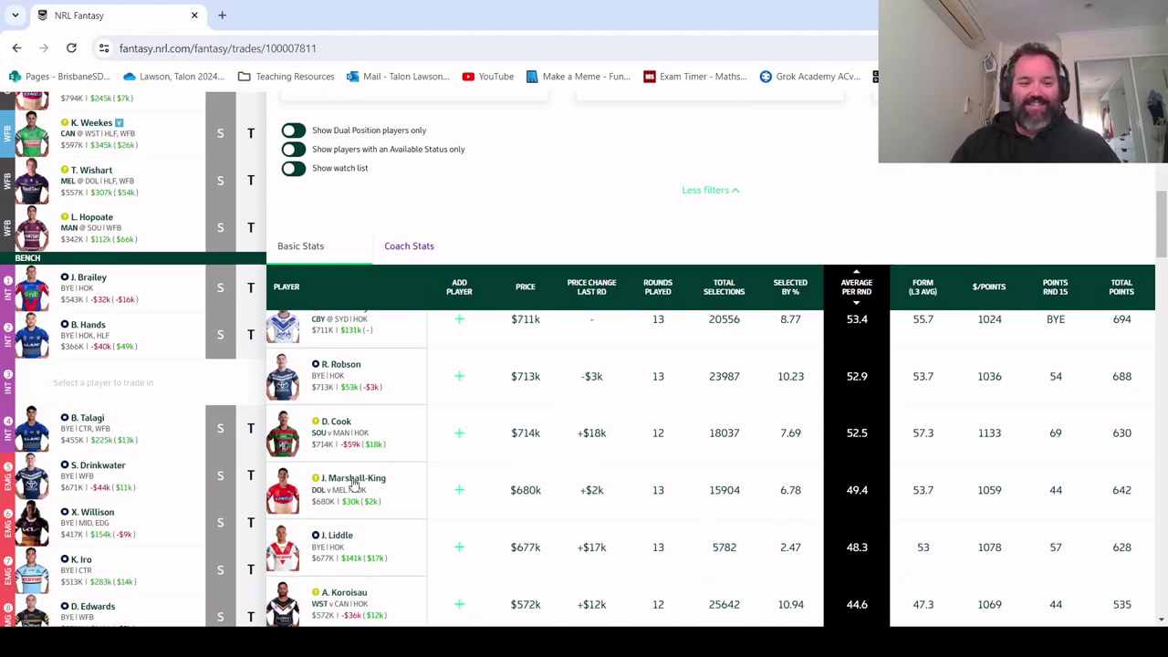
{"action": "scroll", "coordinate": [354, 483], "scroll_direction": "down", "scroll_amount": 2}
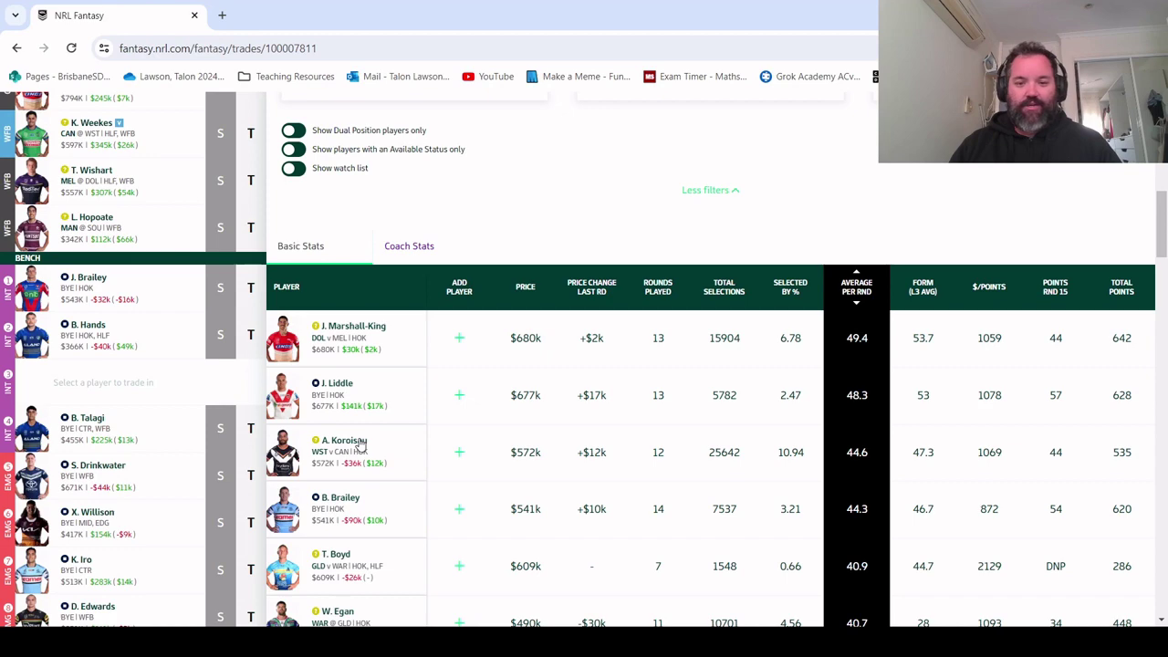
{"action": "left_click", "coordinate": [361, 444]}
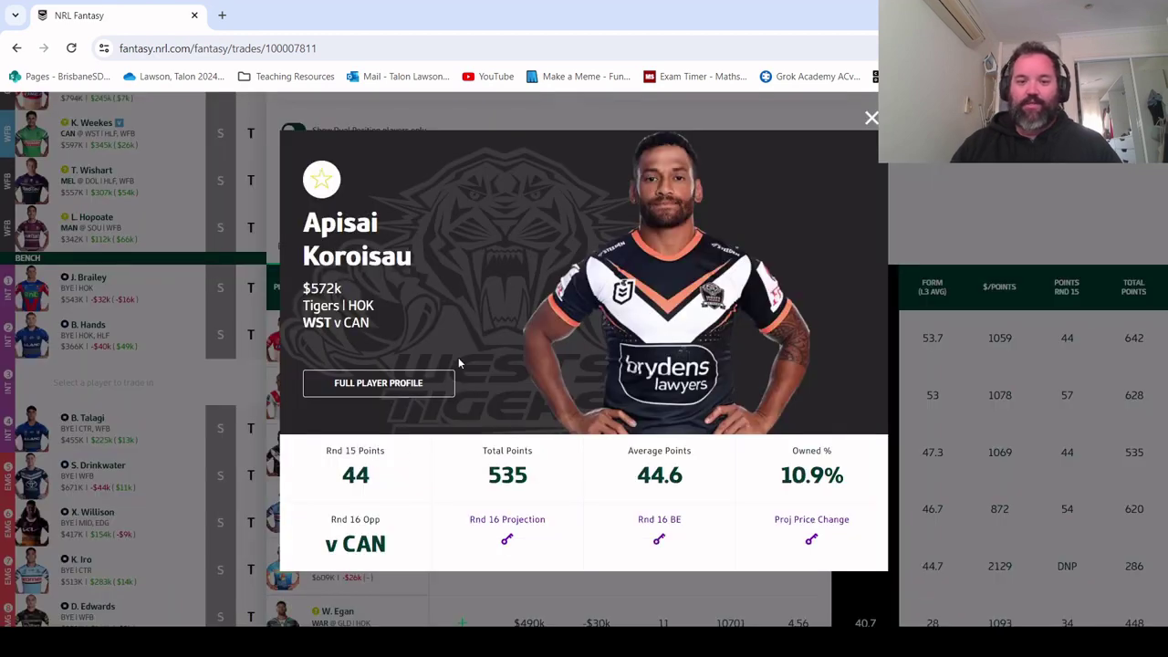
{"action": "left_click", "coordinate": [412, 387]}
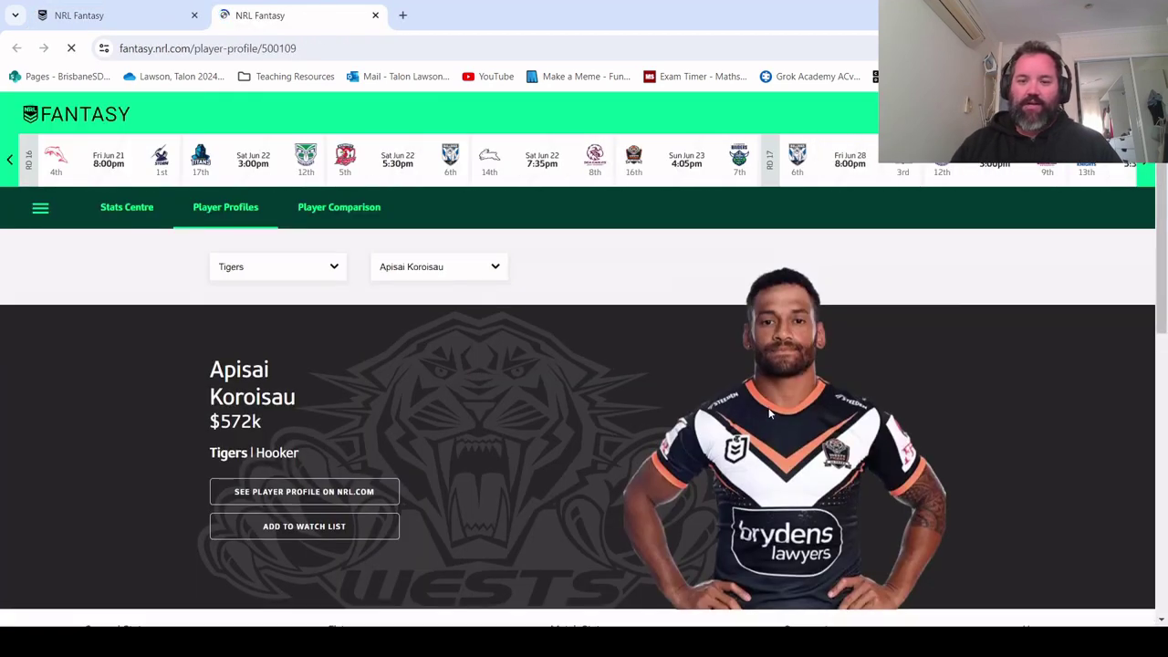
{"action": "scroll", "coordinate": [769, 411], "scroll_direction": "down", "scroll_amount": 4}
{"action": "scroll", "coordinate": [768, 411], "scroll_direction": "down", "scroll_amount": 3}
{"action": "scroll", "coordinate": [459, 315], "scroll_direction": "up", "scroll_amount": 5}
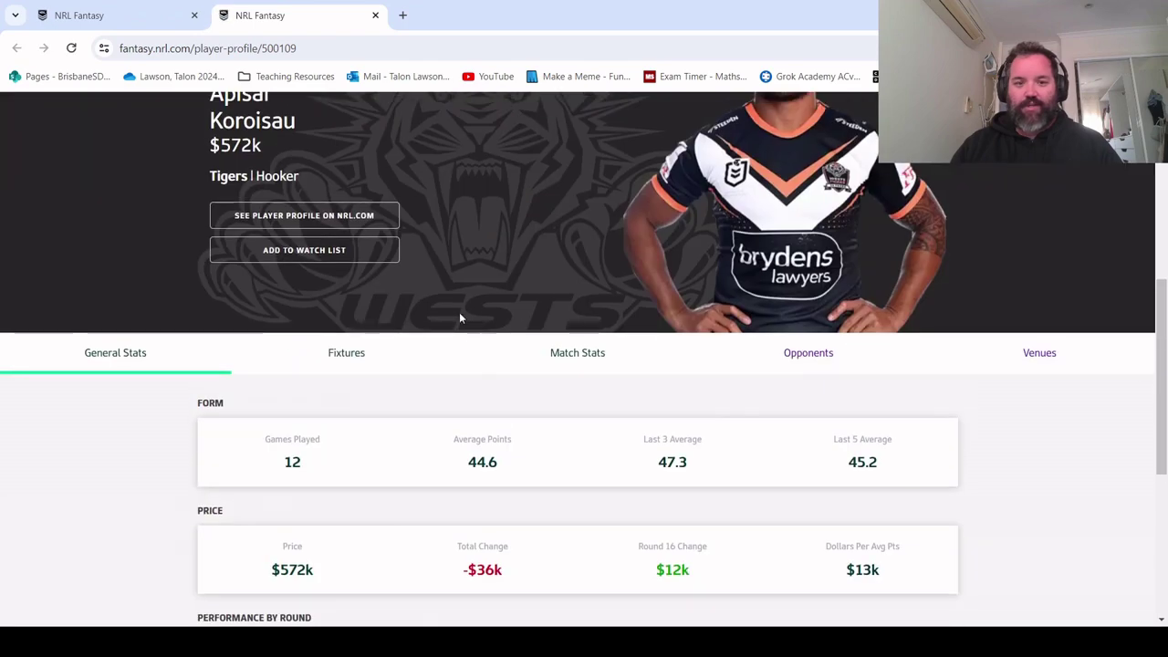
{"action": "left_click", "coordinate": [352, 362]}
{"action": "scroll", "coordinate": [555, 370], "scroll_direction": "down", "scroll_amount": 6}
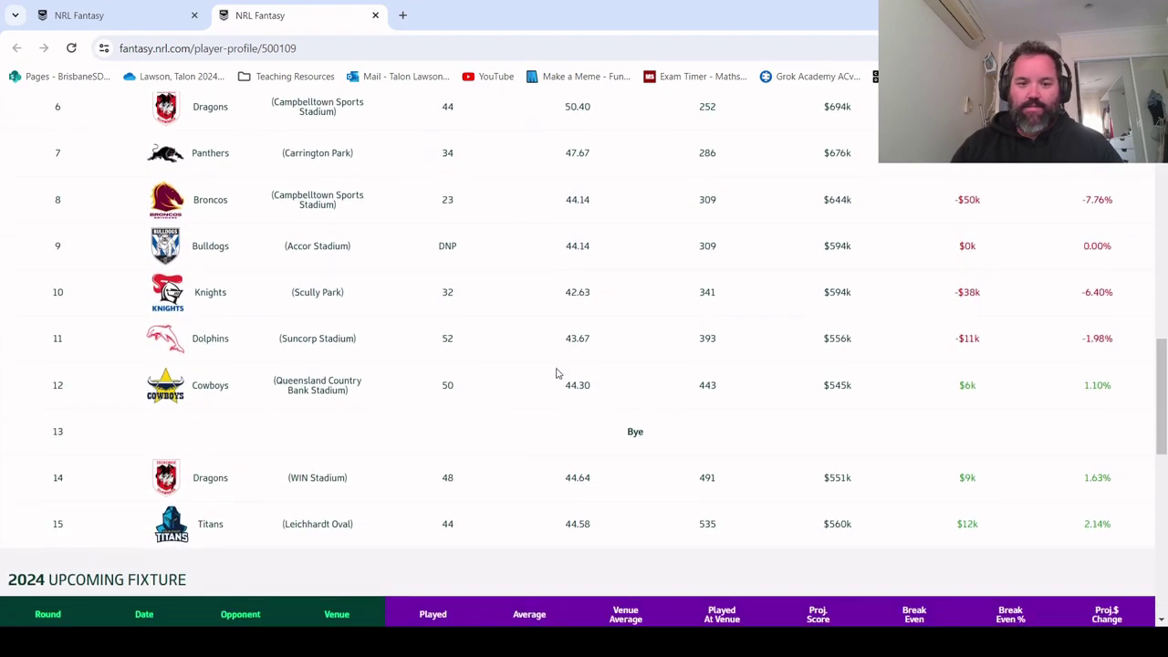
{"action": "scroll", "coordinate": [537, 406], "scroll_direction": "up", "scroll_amount": 6}
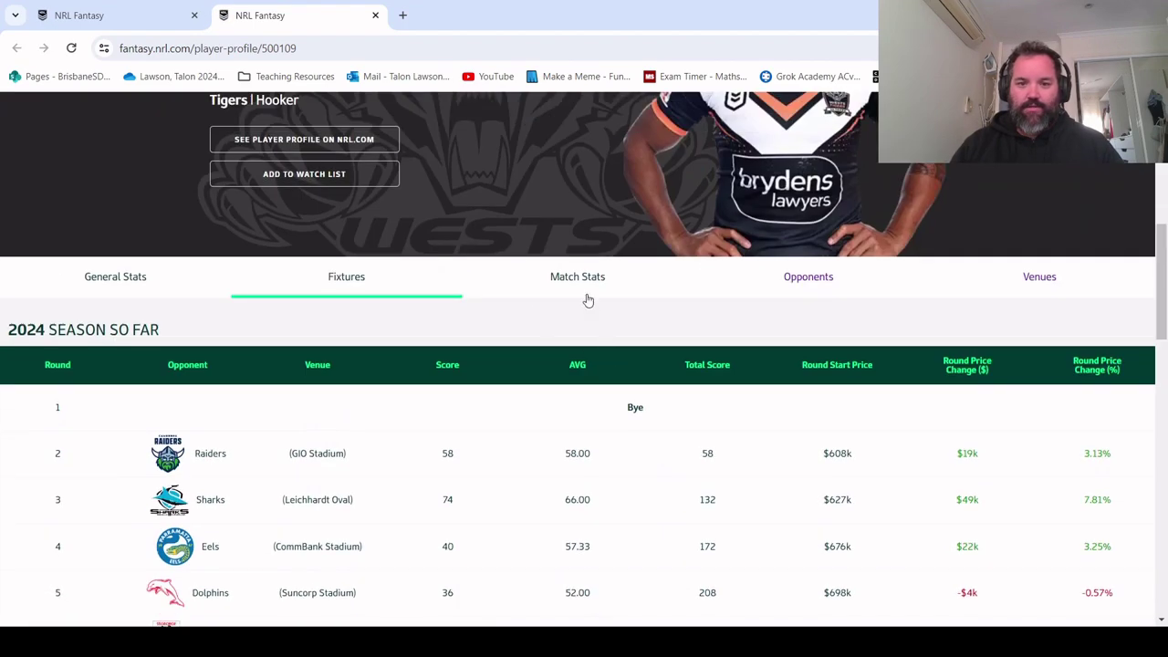
Examine Koroisau's round-by-round match stats up to Round 15, then close his profile and summary card
{"action": "left_click", "coordinate": [584, 288]}
{"action": "scroll", "coordinate": [472, 351], "scroll_direction": "down", "scroll_amount": 5}
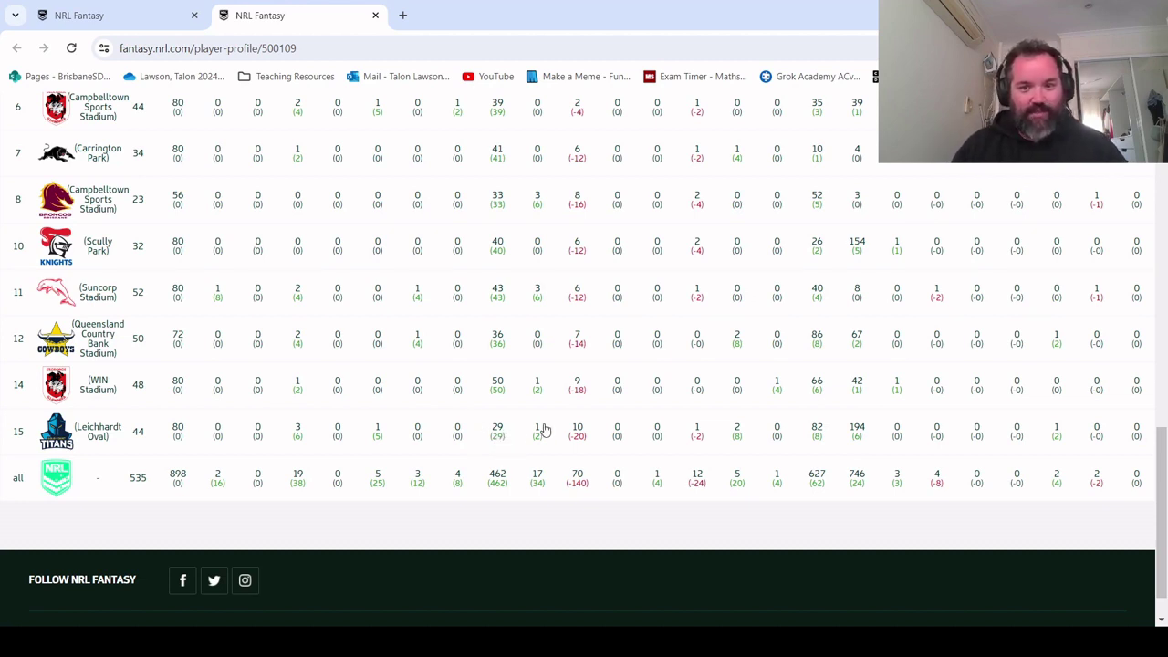
{"action": "scroll", "coordinate": [573, 434], "scroll_direction": "up", "scroll_amount": 5}
{"action": "scroll", "coordinate": [574, 434], "scroll_direction": "down", "scroll_amount": 3}
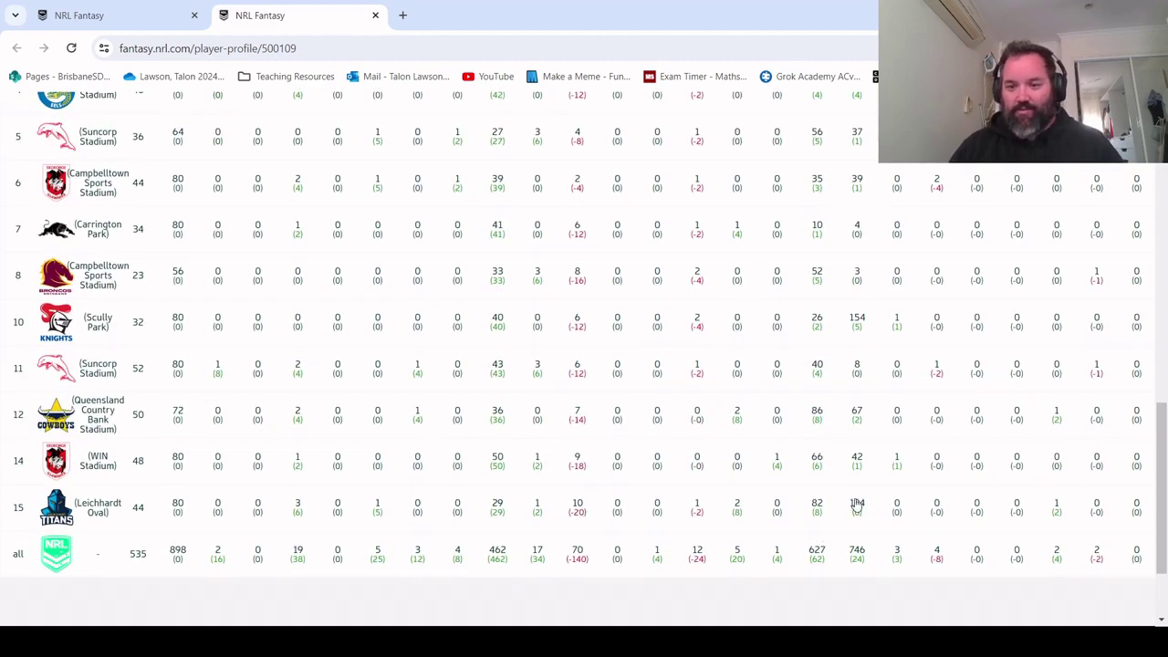
{"action": "scroll", "coordinate": [835, 517], "scroll_direction": "up", "scroll_amount": 4}
{"action": "scroll", "coordinate": [821, 516], "scroll_direction": "down", "scroll_amount": 5}
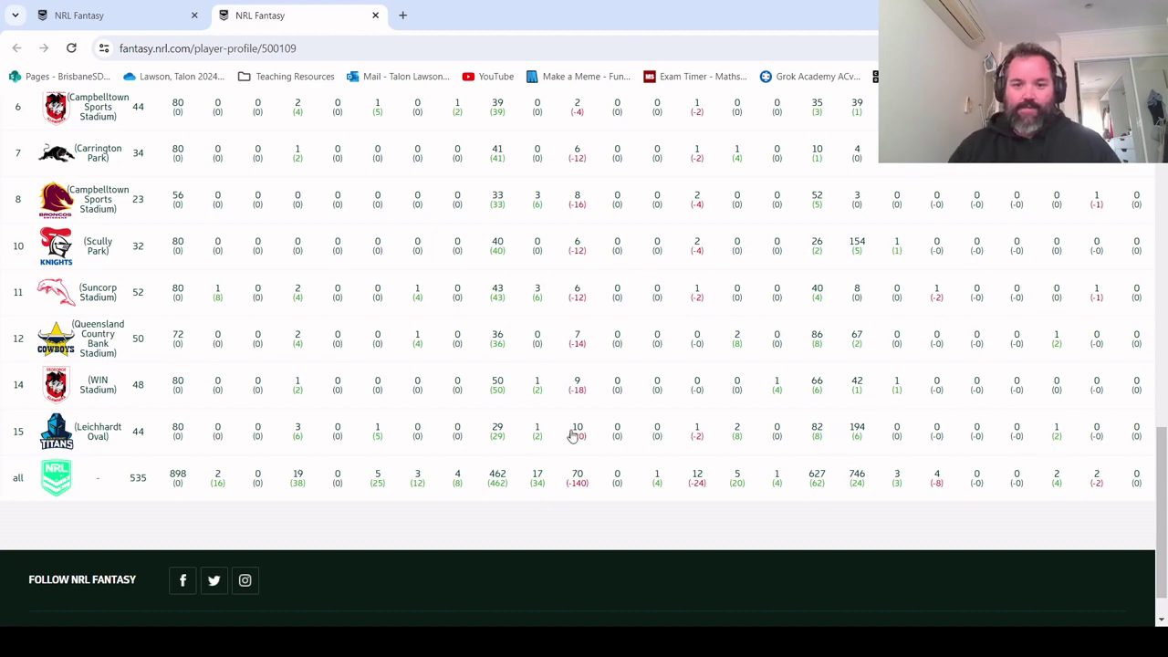
{"action": "scroll", "coordinate": [593, 447], "scroll_direction": "up", "scroll_amount": 4}
{"action": "scroll", "coordinate": [217, 197], "scroll_direction": "up", "scroll_amount": 4}
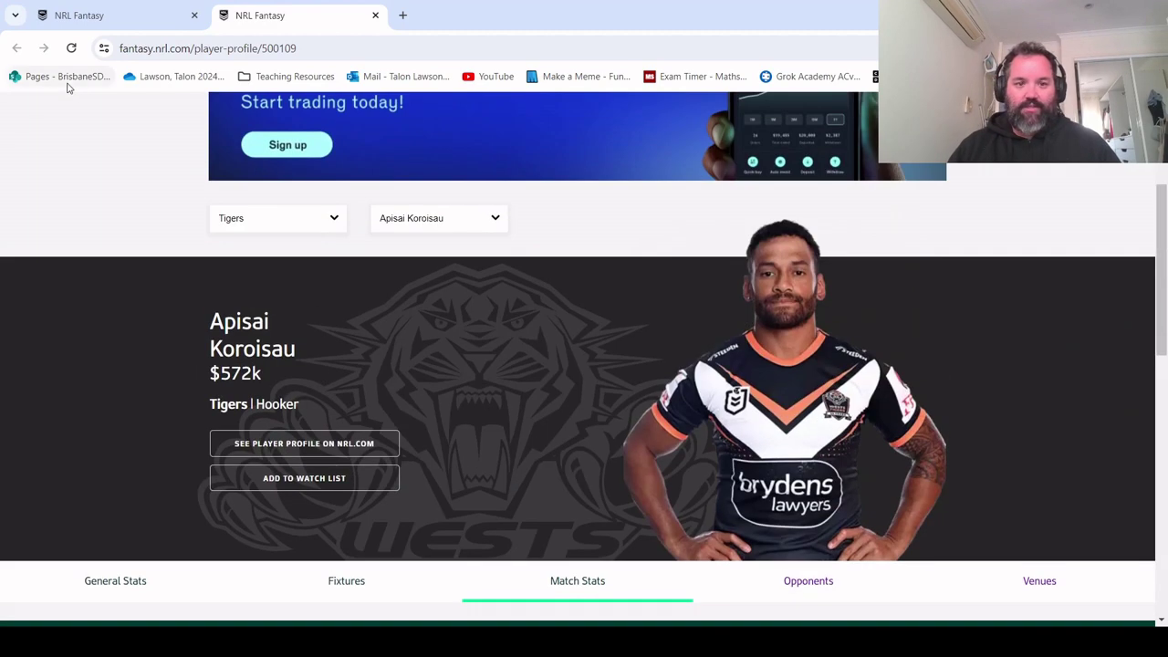
{"action": "scroll", "coordinate": [187, 164], "scroll_direction": "up", "scroll_amount": 2}
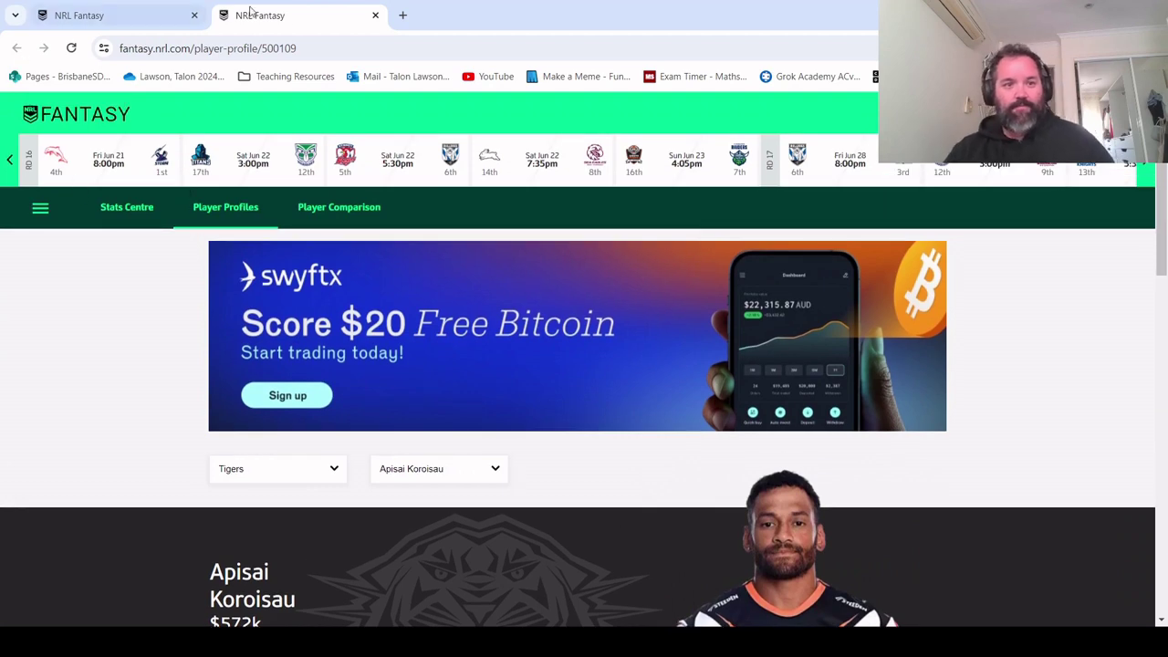
{"action": "left_click", "coordinate": [375, 15]}
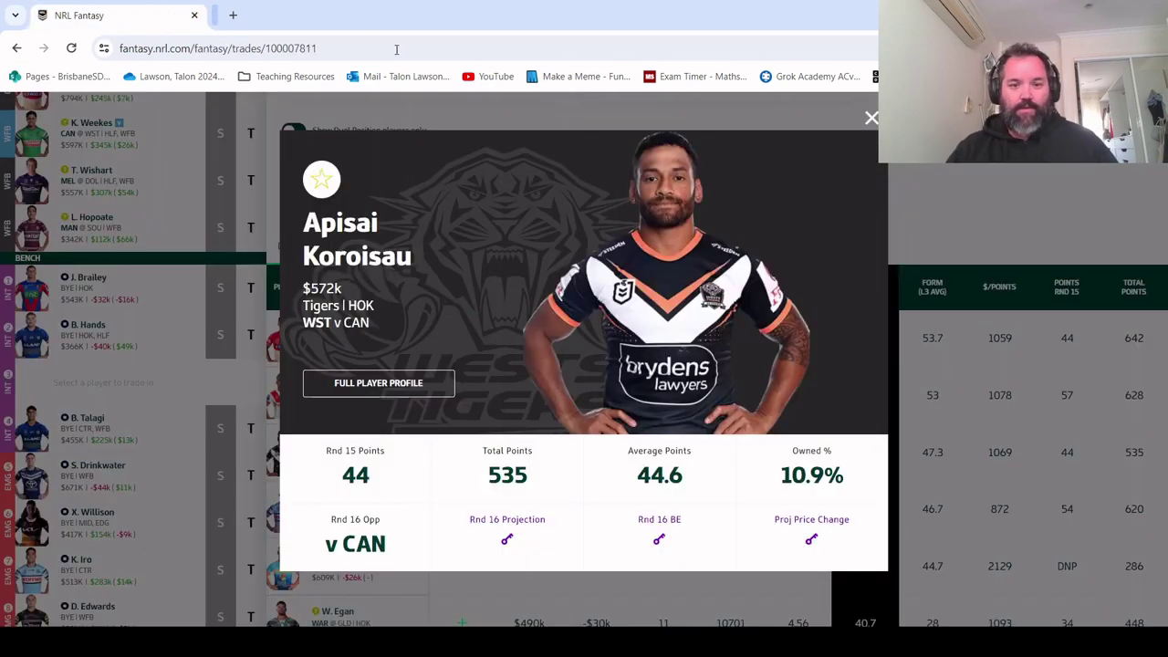
{"action": "left_click", "coordinate": [871, 120]}
View Jeremy Marshall-King's full player profile and review his scores and price changes in the 2024 fixtures
{"action": "left_click", "coordinate": [351, 326]}
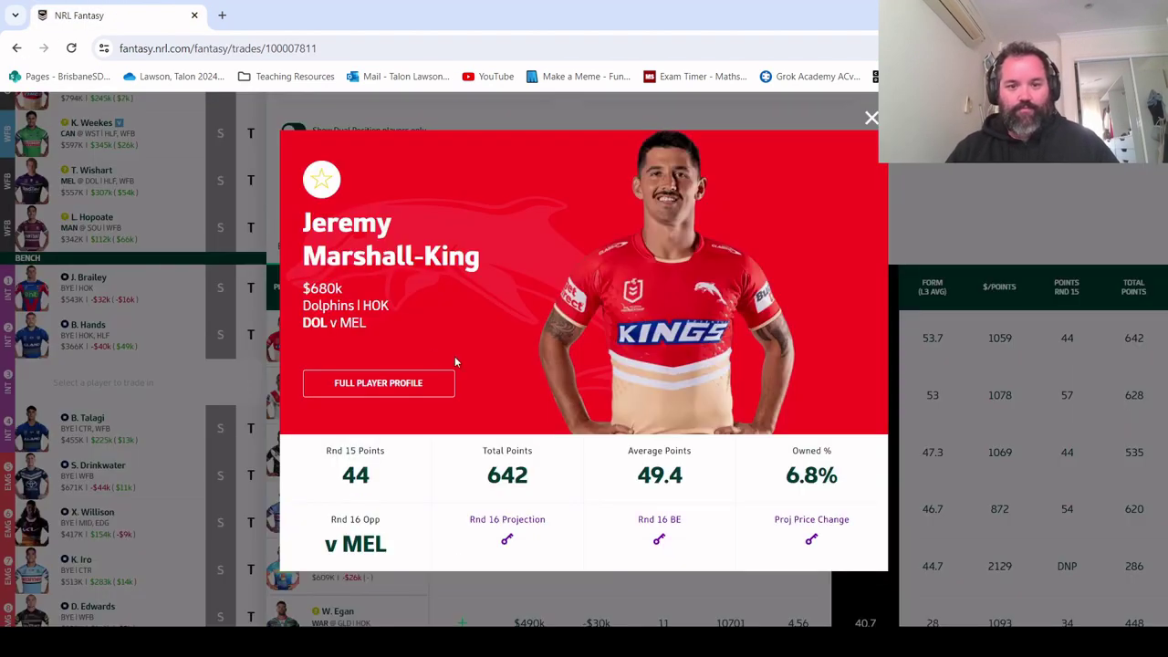
{"action": "left_click", "coordinate": [429, 388]}
{"action": "scroll", "coordinate": [445, 394], "scroll_direction": "down", "scroll_amount": 4}
{"action": "scroll", "coordinate": [520, 409], "scroll_direction": "up", "scroll_amount": 4}
{"action": "scroll", "coordinate": [315, 396], "scroll_direction": "down", "scroll_amount": 5}
{"action": "left_click", "coordinate": [363, 294]}
{"action": "scroll", "coordinate": [550, 432], "scroll_direction": "down", "scroll_amount": 5}
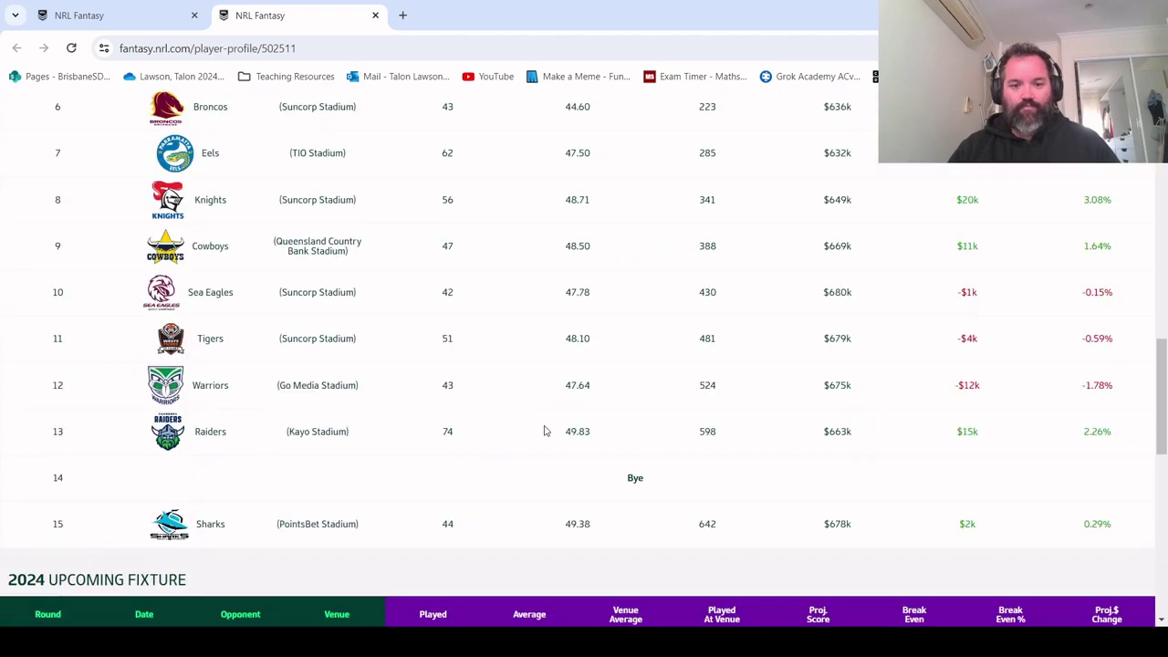
{"action": "scroll", "coordinate": [547, 422], "scroll_direction": "up", "scroll_amount": 5}
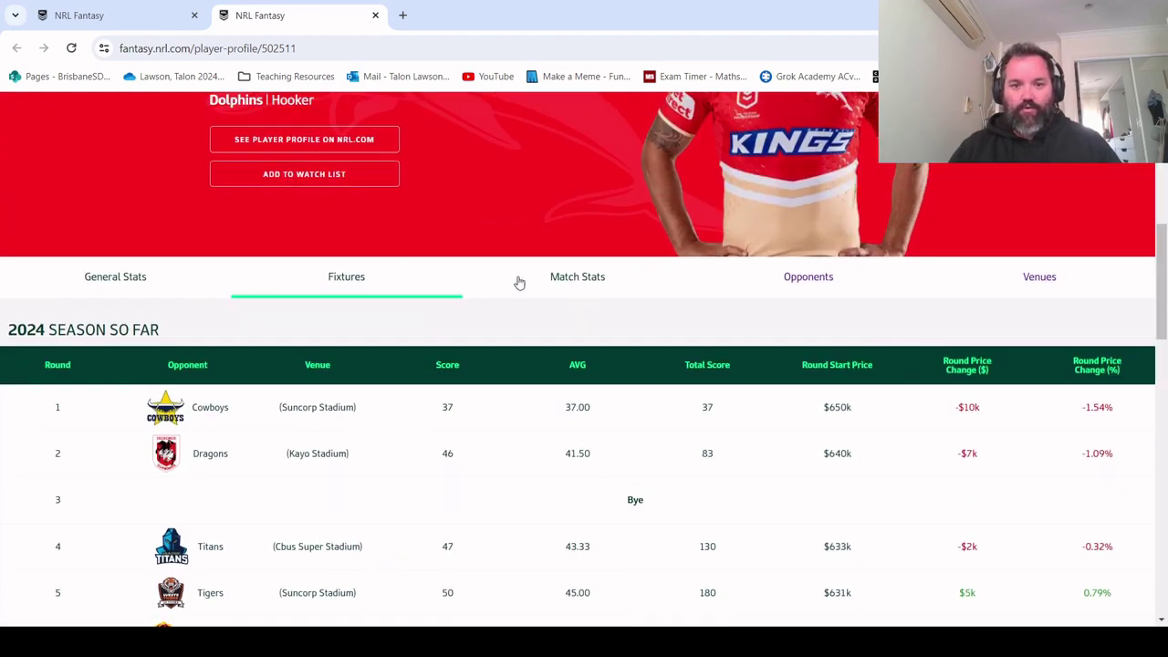
Examine Marshall-King's round-by-round match stats, then return to the trades page and close his summary card
{"action": "left_click", "coordinate": [538, 292]}
{"action": "scroll", "coordinate": [597, 380], "scroll_direction": "down", "scroll_amount": 5}
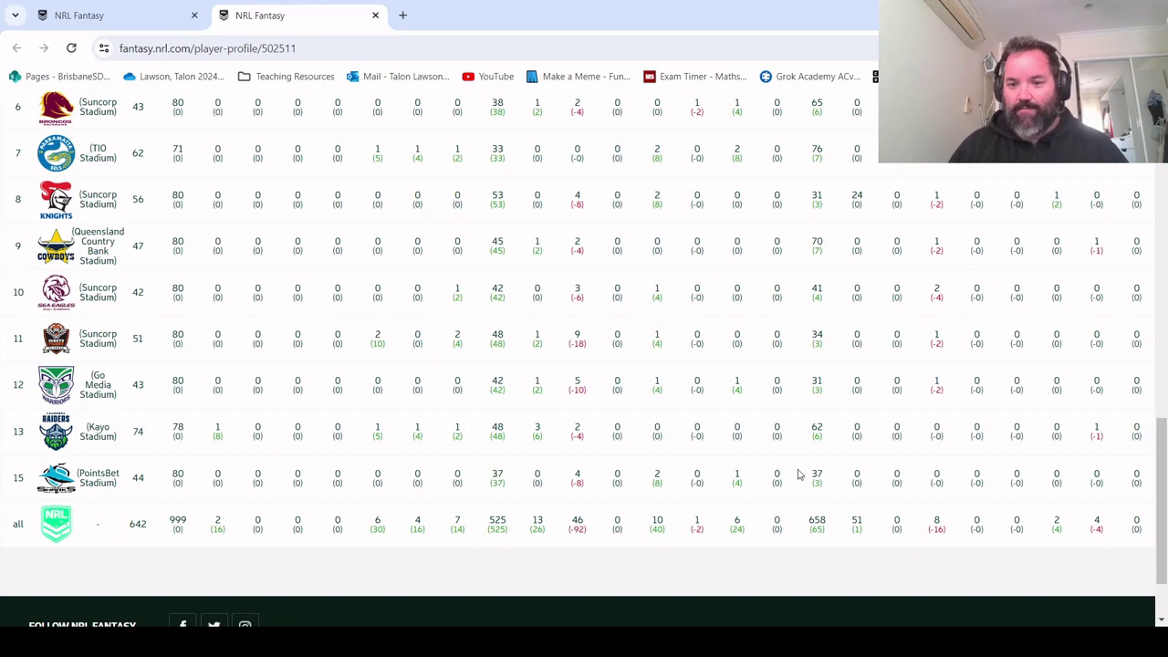
{"action": "scroll", "coordinate": [848, 480], "scroll_direction": "up", "scroll_amount": 3}
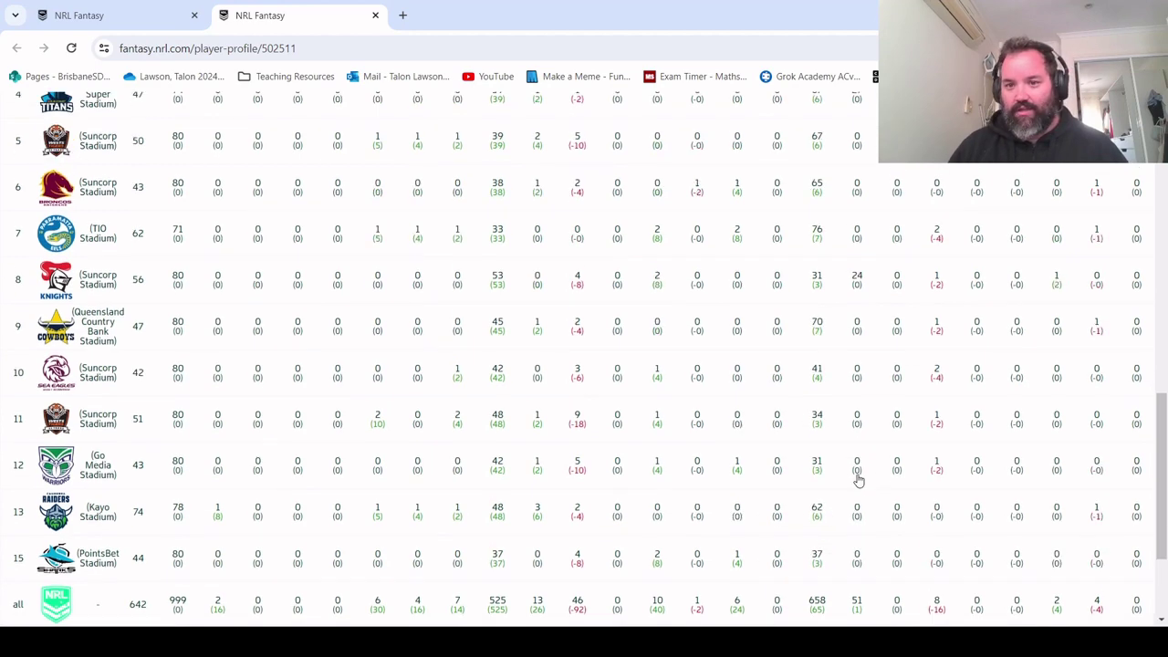
{"action": "scroll", "coordinate": [857, 476], "scroll_direction": "down", "scroll_amount": 3}
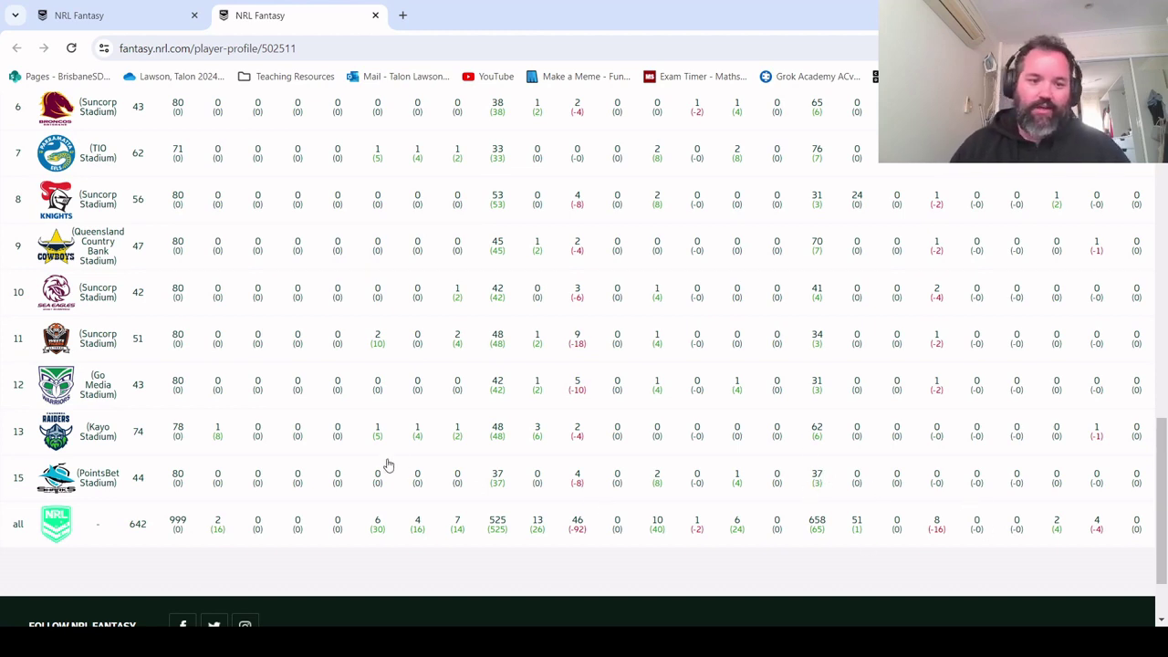
{"action": "left_click", "coordinate": [116, 28]}
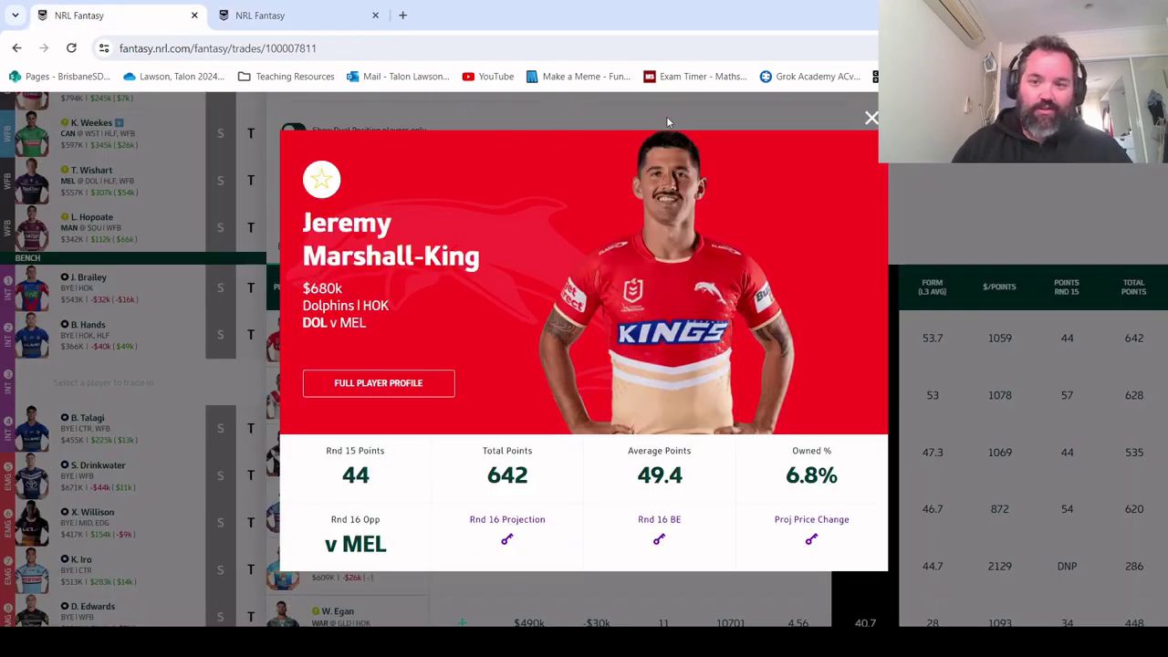
{"action": "left_click", "coordinate": [872, 117]}
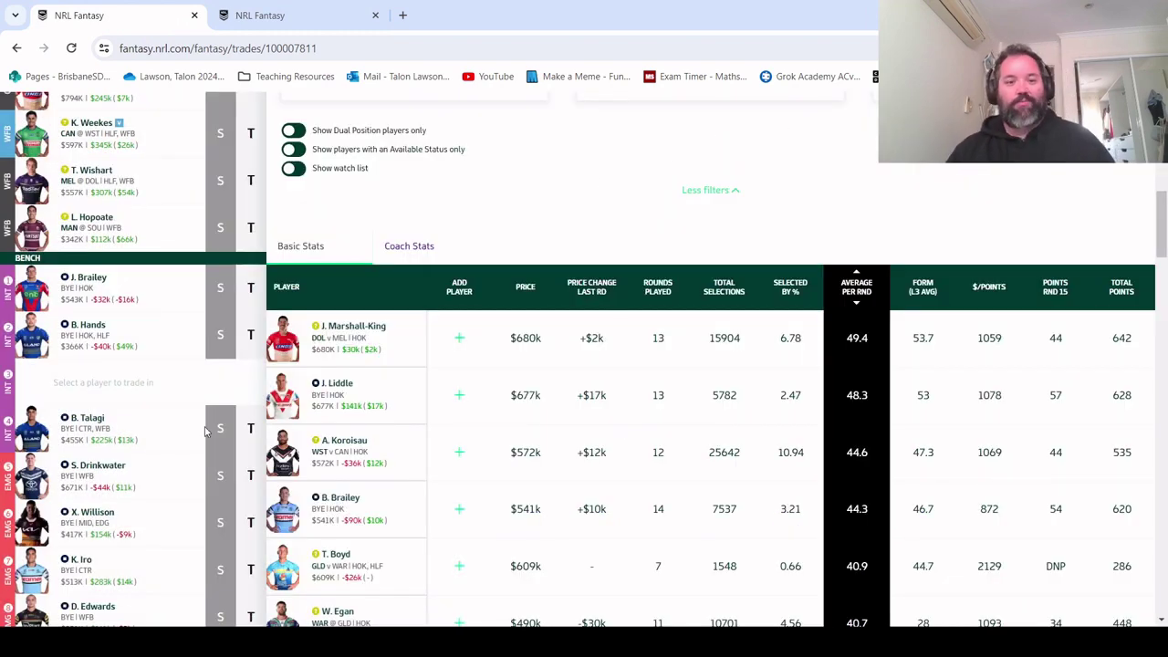
Compare the bench hookers J. Brailey and B. Hands with the hookers available in the Trade Pool
{"action": "scroll", "coordinate": [182, 392], "scroll_direction": "up", "scroll_amount": 3}
{"action": "scroll", "coordinate": [155, 383], "scroll_direction": "down", "scroll_amount": 2}
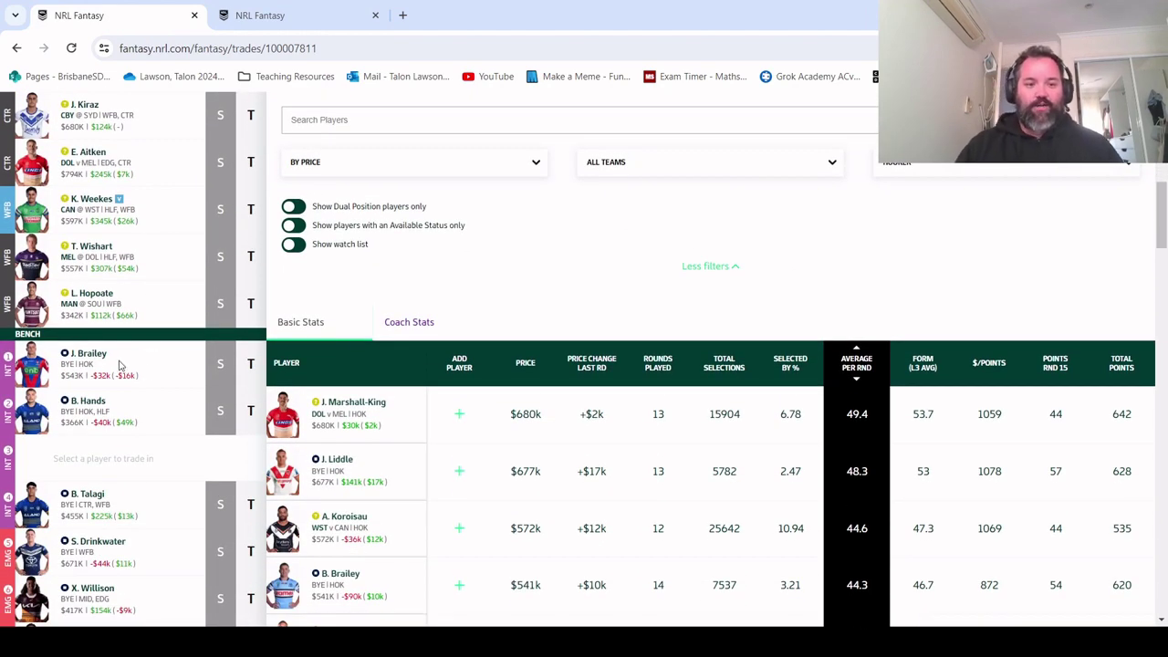
{"action": "scroll", "coordinate": [169, 372], "scroll_direction": "down", "scroll_amount": 1}
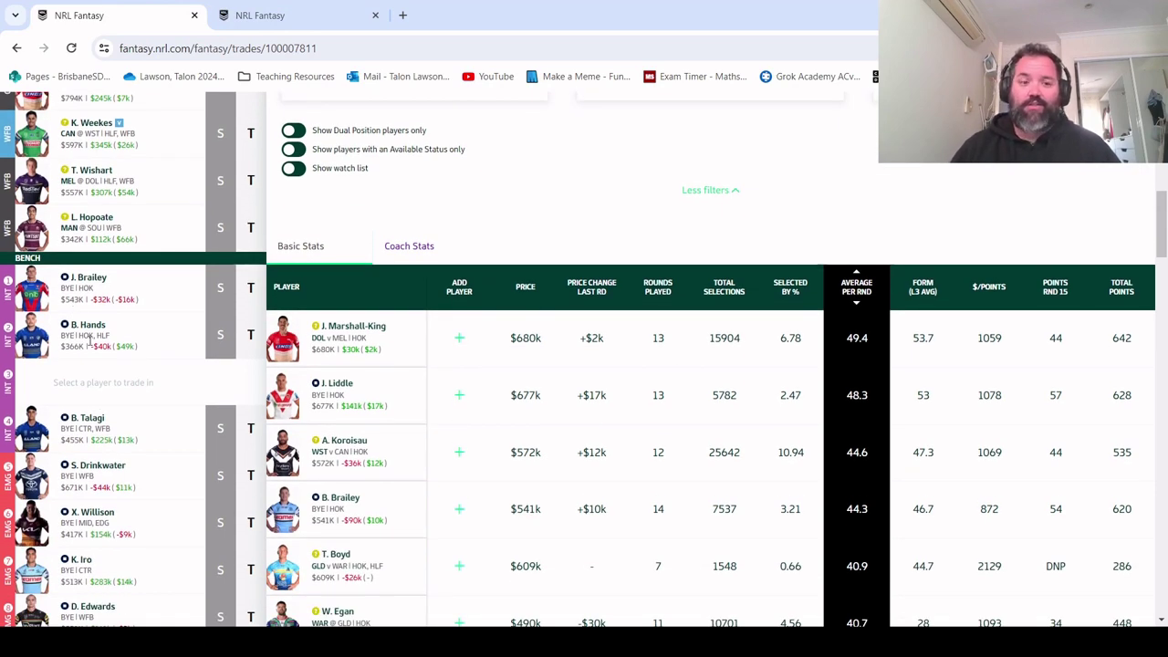
{"action": "scroll", "coordinate": [89, 338], "scroll_direction": "down", "scroll_amount": 1}
{"action": "scroll", "coordinate": [89, 342], "scroll_direction": "down", "scroll_amount": 1}
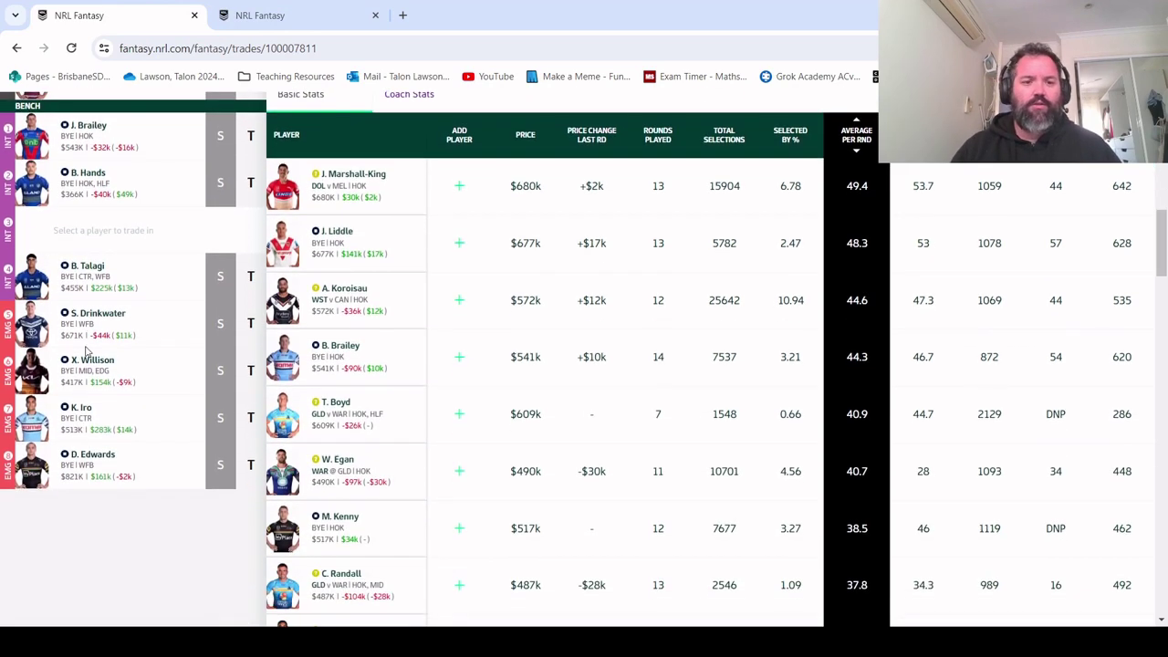
{"action": "scroll", "coordinate": [87, 350], "scroll_direction": "up", "scroll_amount": 1}
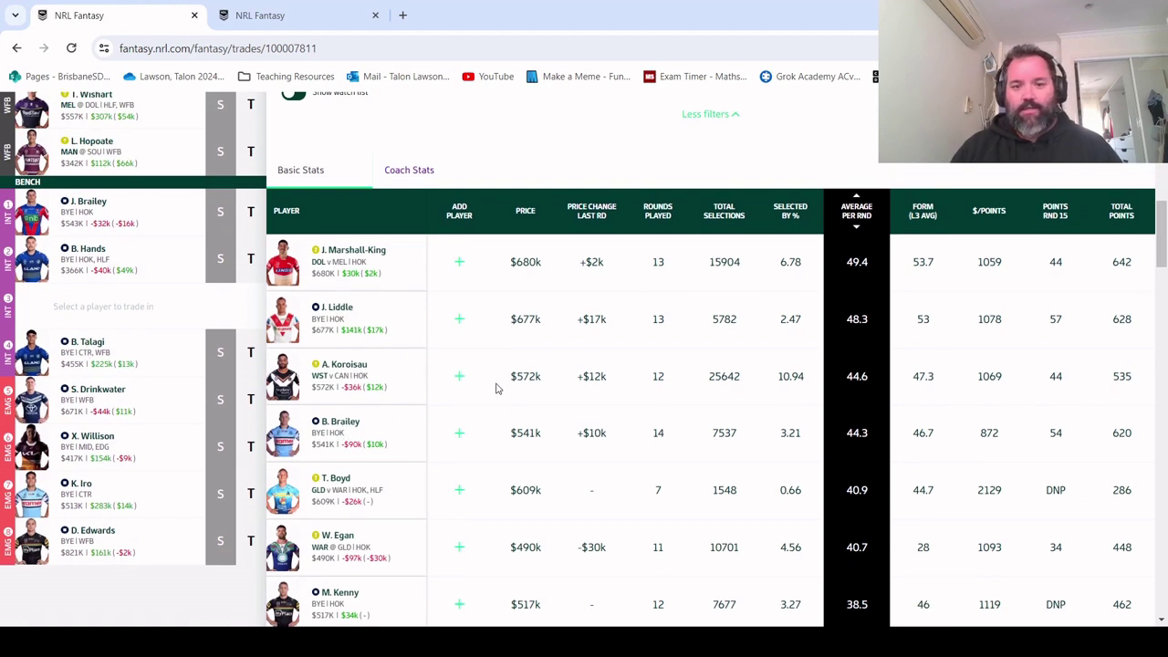
{"action": "scroll", "coordinate": [513, 388], "scroll_direction": "up", "scroll_amount": 1}
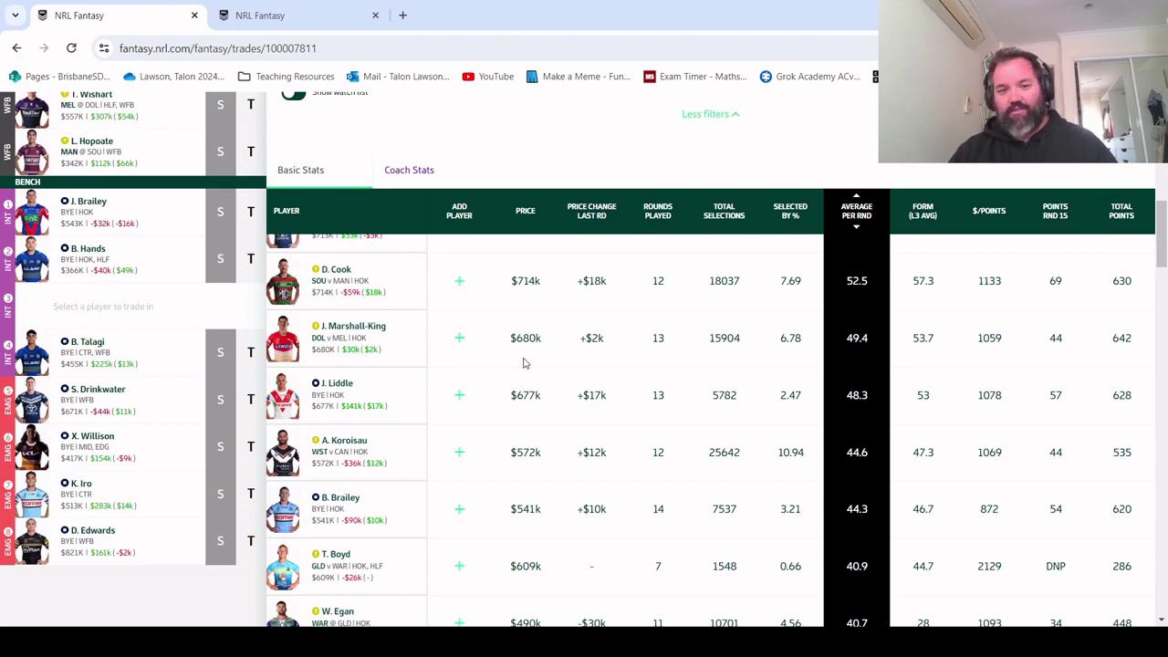
Trade in J. Marshall-King for K. Finefeuiaki and confirm the trade
{"action": "left_click", "coordinate": [460, 338]}
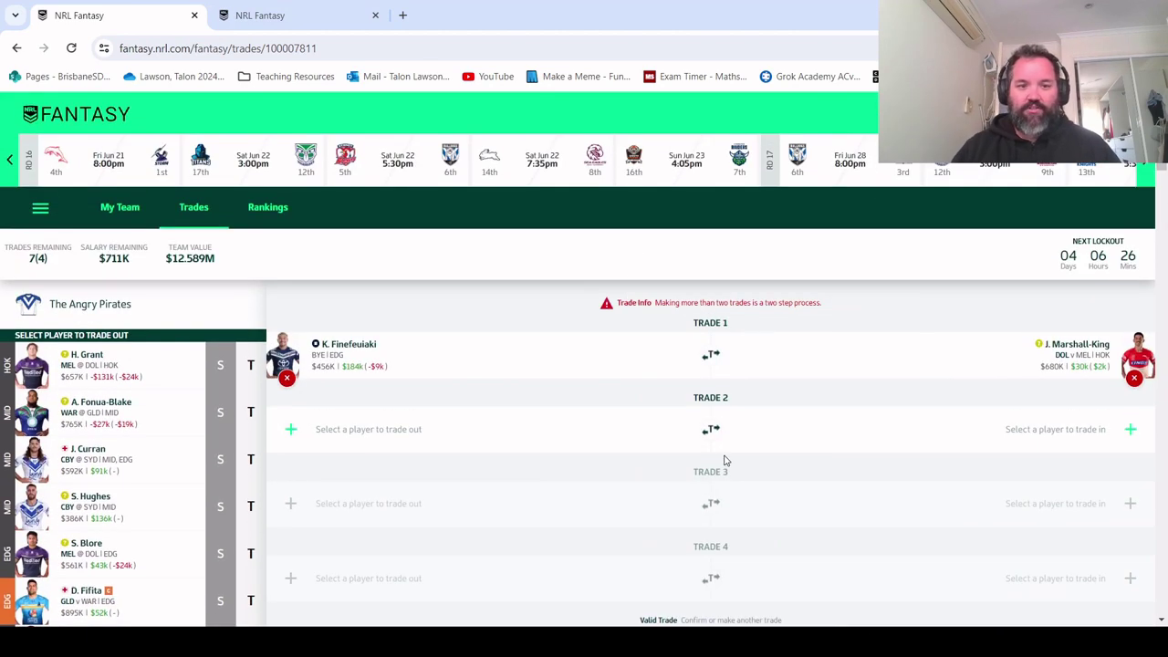
{"action": "scroll", "coordinate": [729, 457], "scroll_direction": "down", "scroll_amount": 1}
{"action": "left_click", "coordinate": [788, 592]}
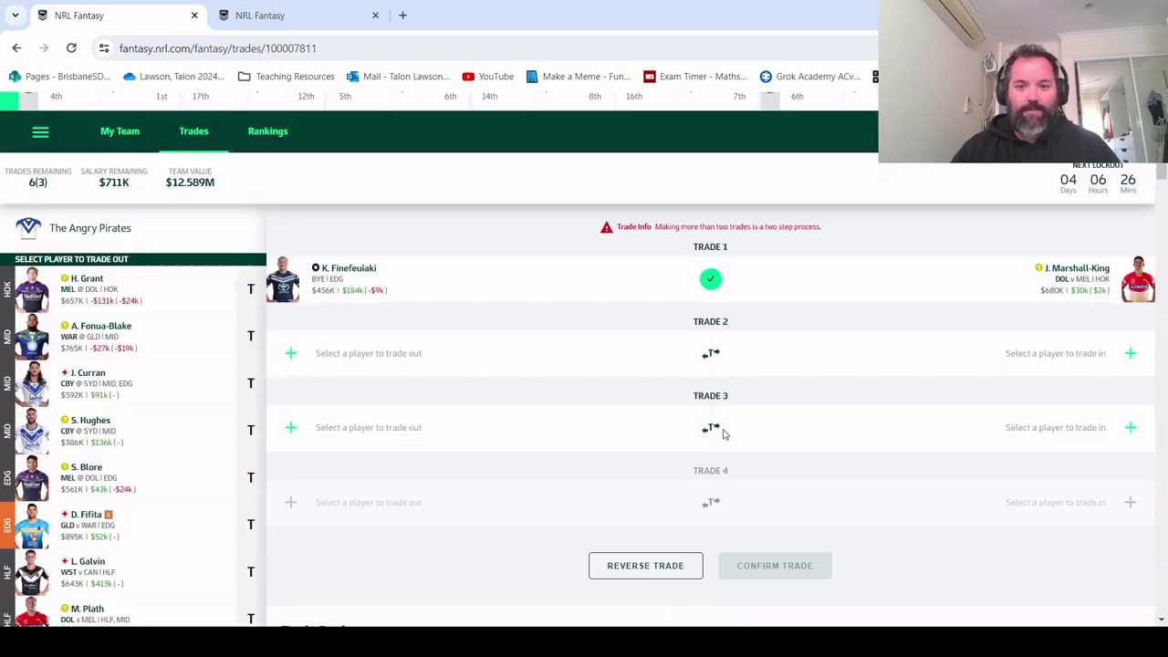
Swap J. Marshall-King into the starting hooker spot for H. Grant in The Angry Pirates' Round 16 team and save the line-up
{"action": "left_click", "coordinate": [125, 133]}
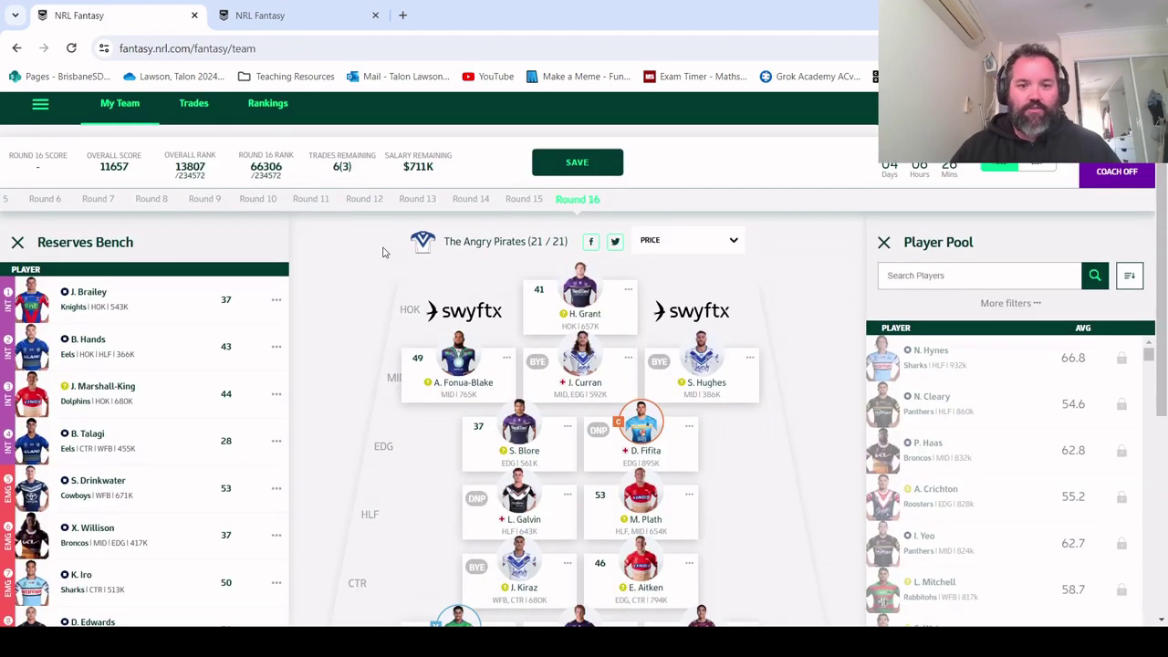
{"action": "scroll", "coordinate": [407, 265], "scroll_direction": "down", "scroll_amount": 1}
{"action": "left_click", "coordinate": [275, 269]}
{"action": "left_click", "coordinate": [234, 270]}
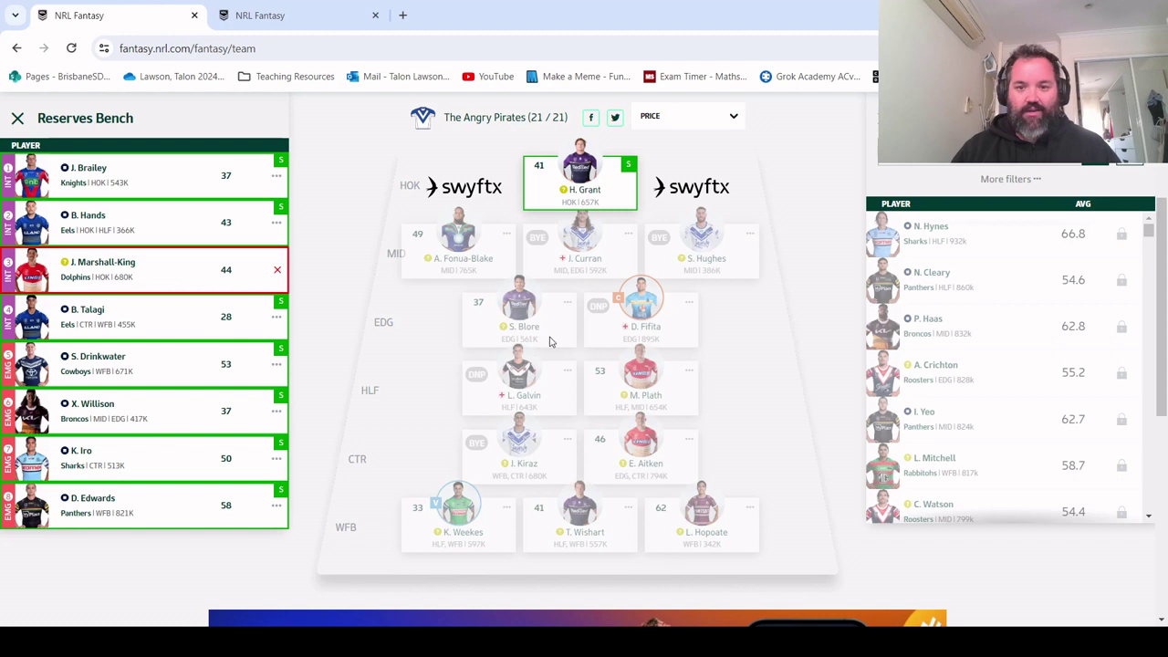
{"action": "left_click", "coordinate": [590, 172]}
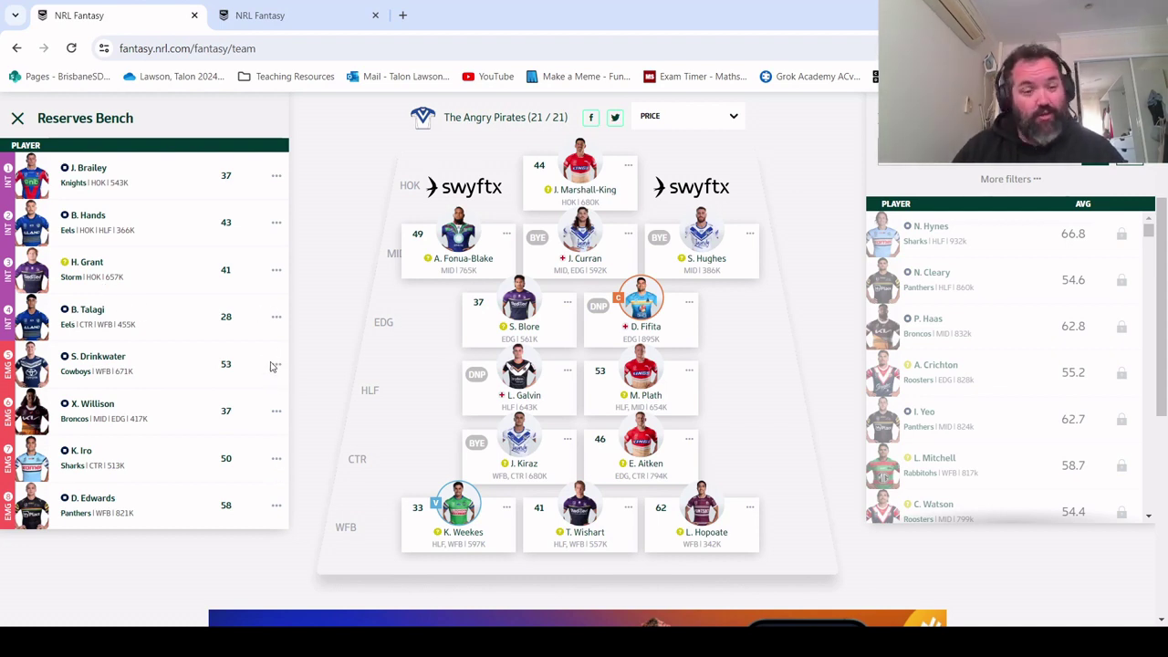
{"action": "scroll", "coordinate": [330, 393], "scroll_direction": "up", "scroll_amount": 2}
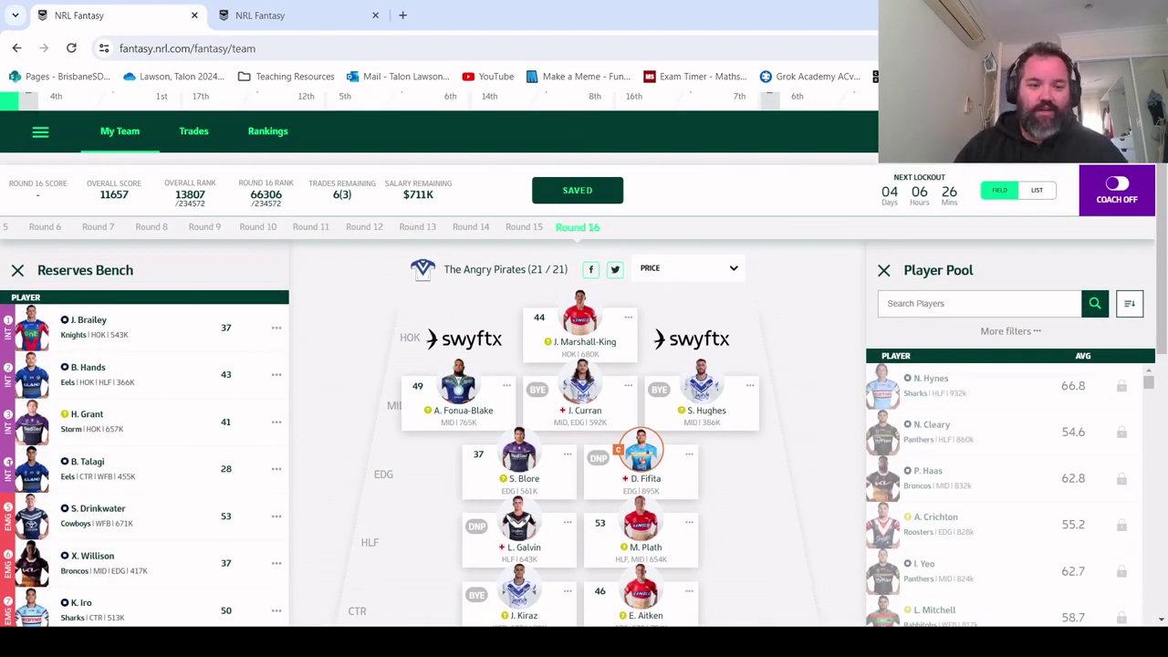
Review the saved Round 16 line-up, from the starting positions to the reserves bench
{"action": "scroll", "coordinate": [83, 467], "scroll_direction": "down", "scroll_amount": 2}
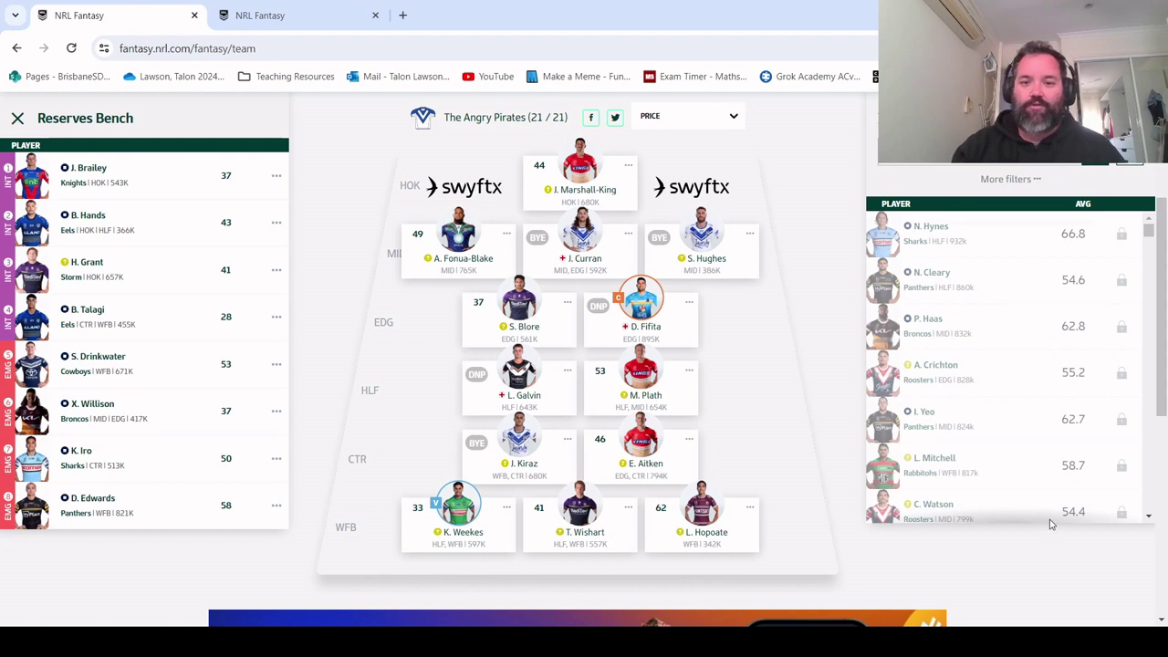
{"action": "scroll", "coordinate": [792, 356], "scroll_direction": "up", "scroll_amount": 1}
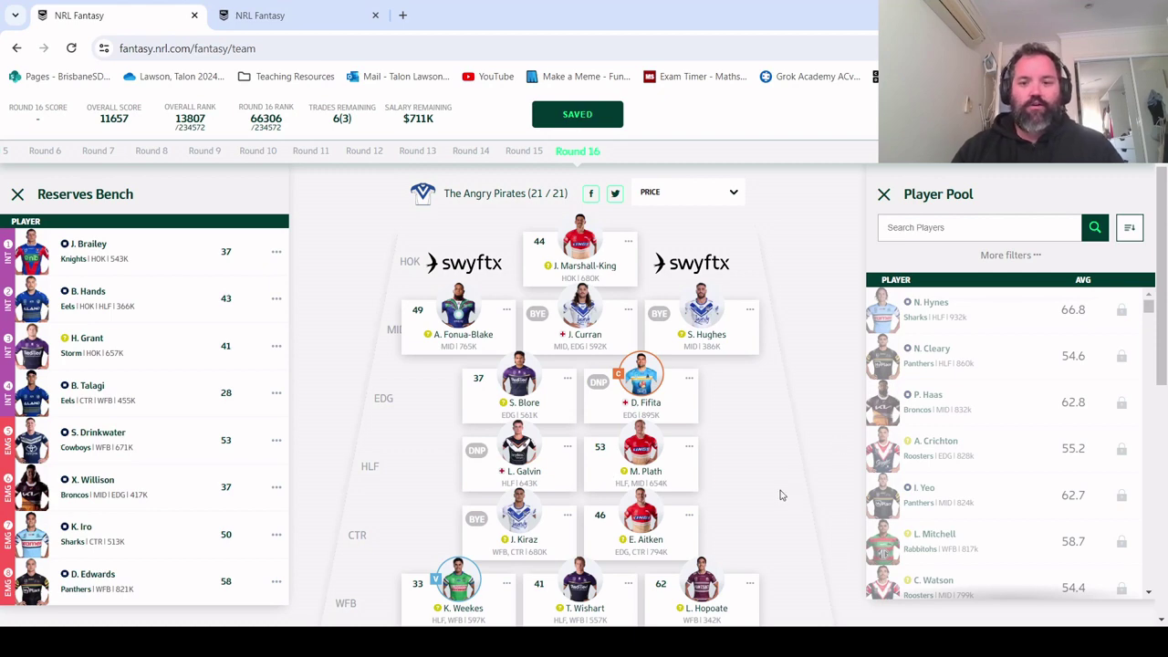
{"action": "scroll", "coordinate": [771, 509], "scroll_direction": "up", "scroll_amount": 1}
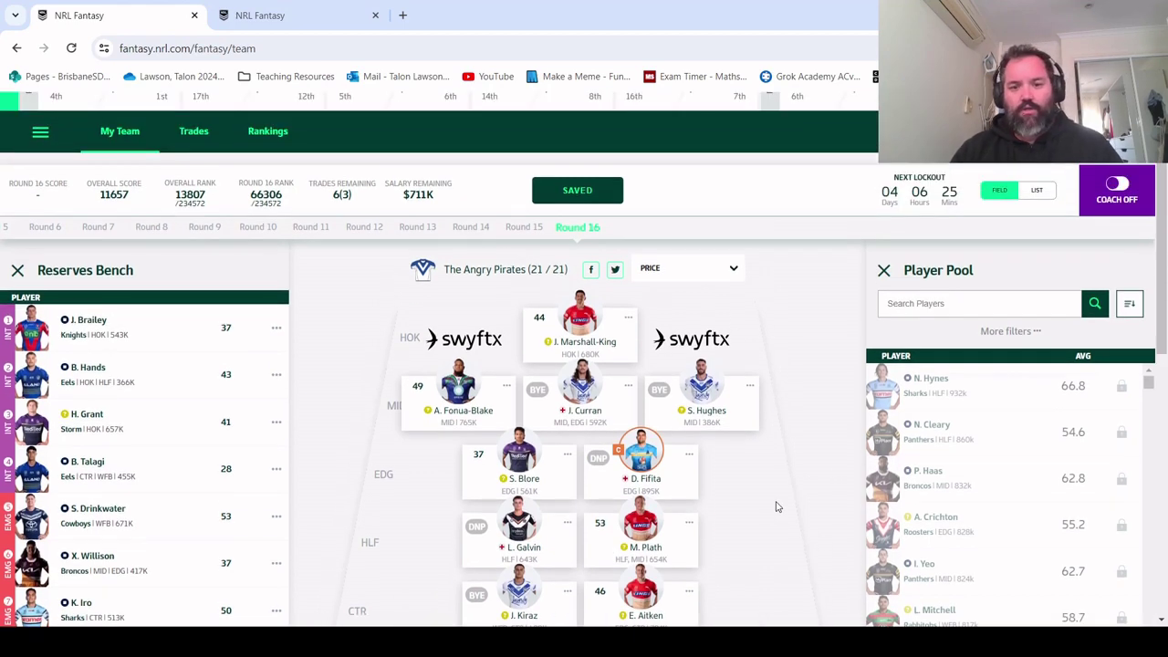
{"action": "scroll", "coordinate": [775, 508], "scroll_direction": "down", "scroll_amount": 3}
{"action": "scroll", "coordinate": [776, 507], "scroll_direction": "up", "scroll_amount": 2}
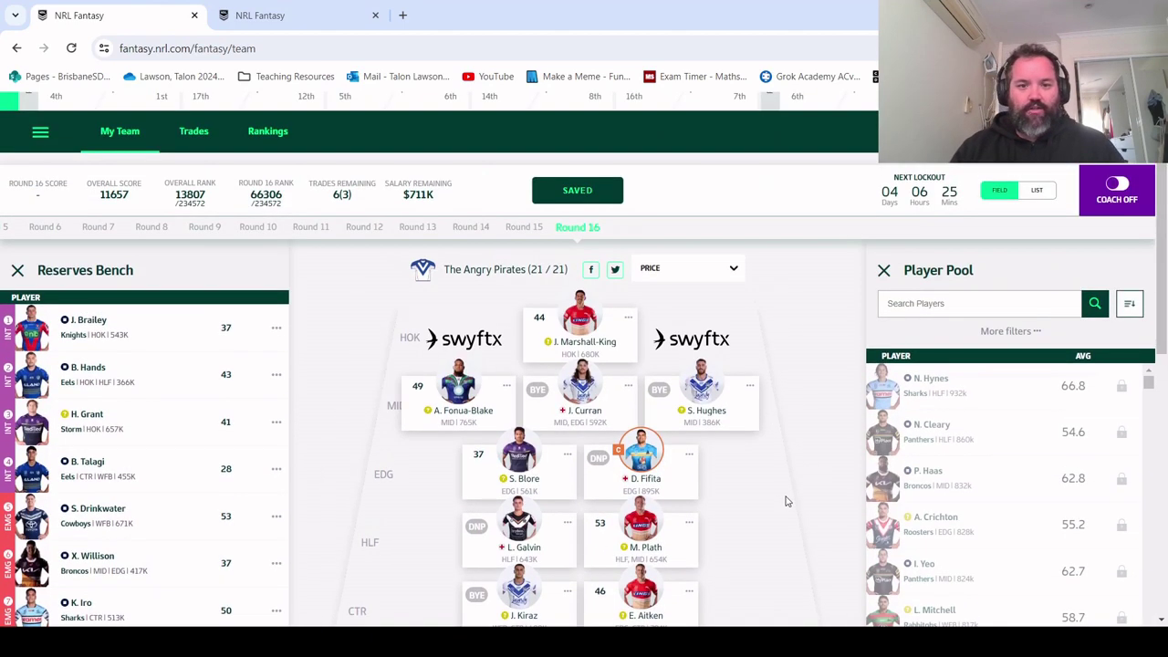